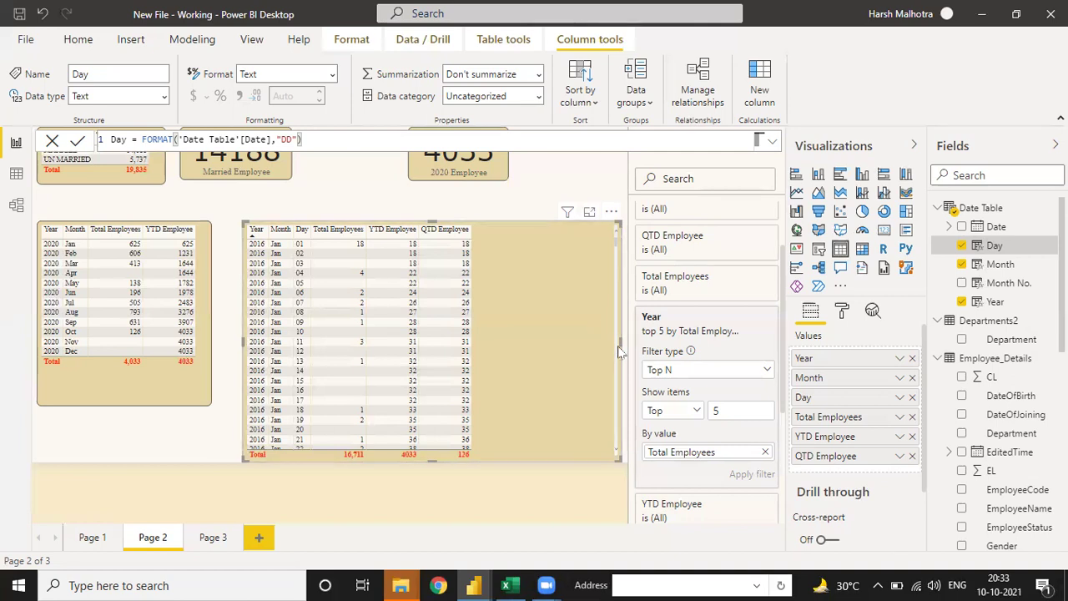
- Narrow the daily employee table slightly and look through its January and February 2016 rows
drag(617, 343, 613, 343)
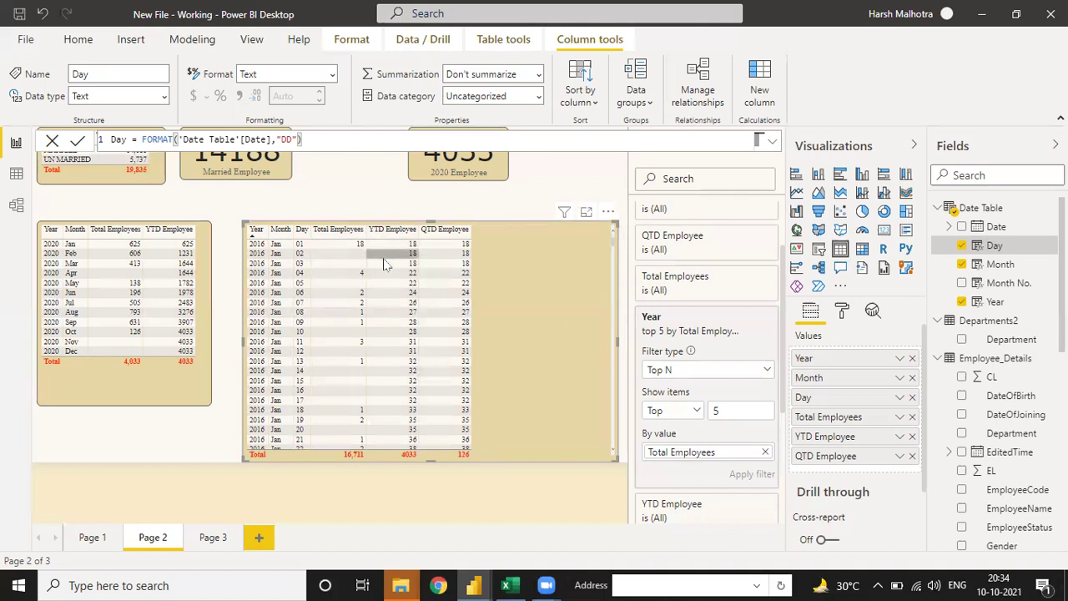
scroll(388, 330, down, 5)
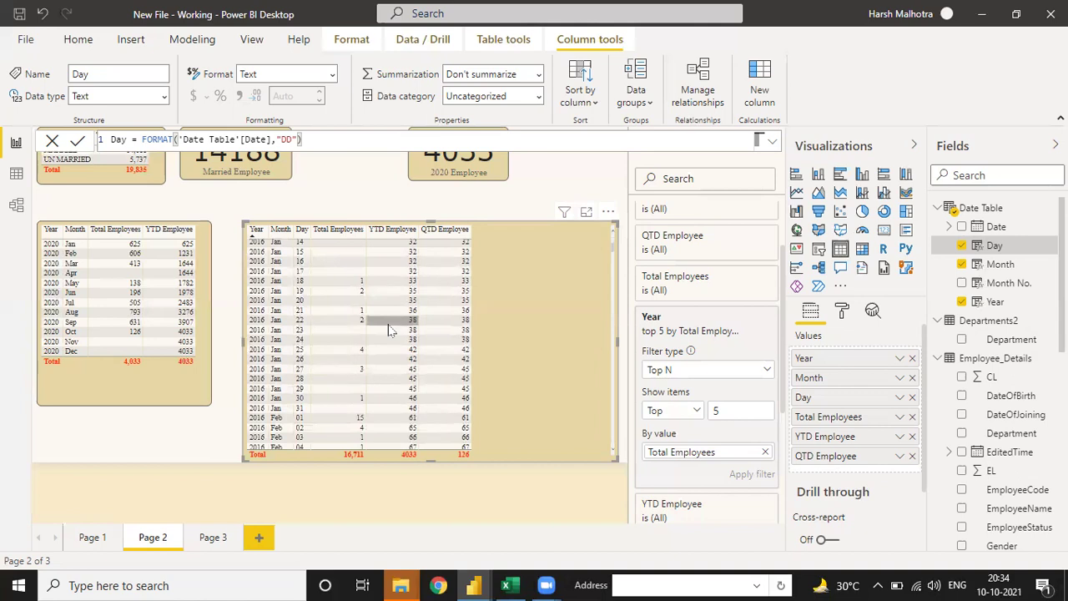
scroll(388, 330, up, 5)
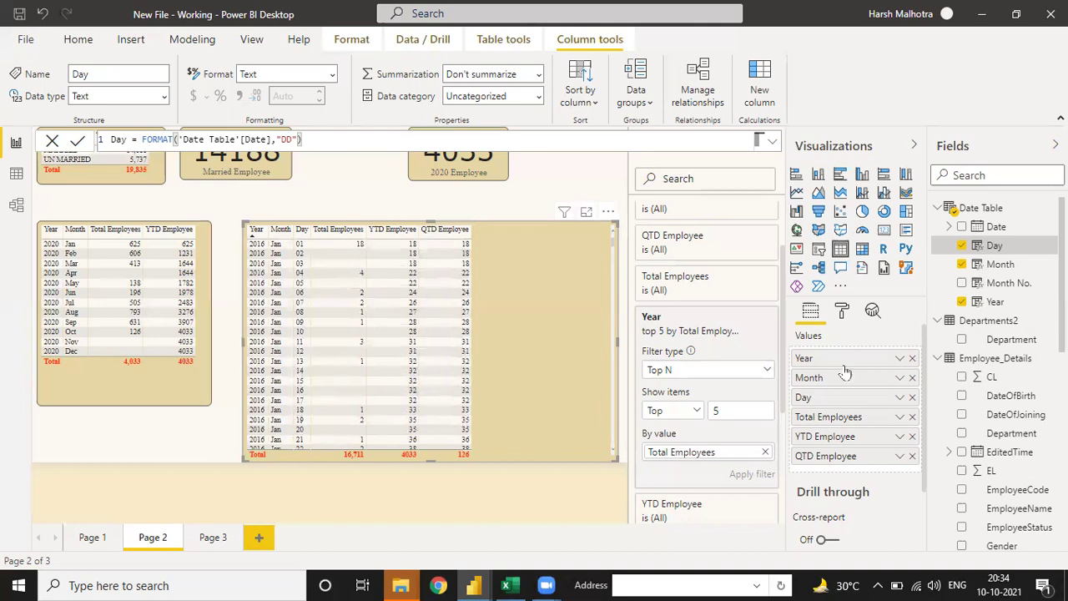
- Copy the complete formula of the QTD Employee measure in the Key Measure table
scroll(1011, 489, down, 4)
scroll(1010, 489, down, 4)
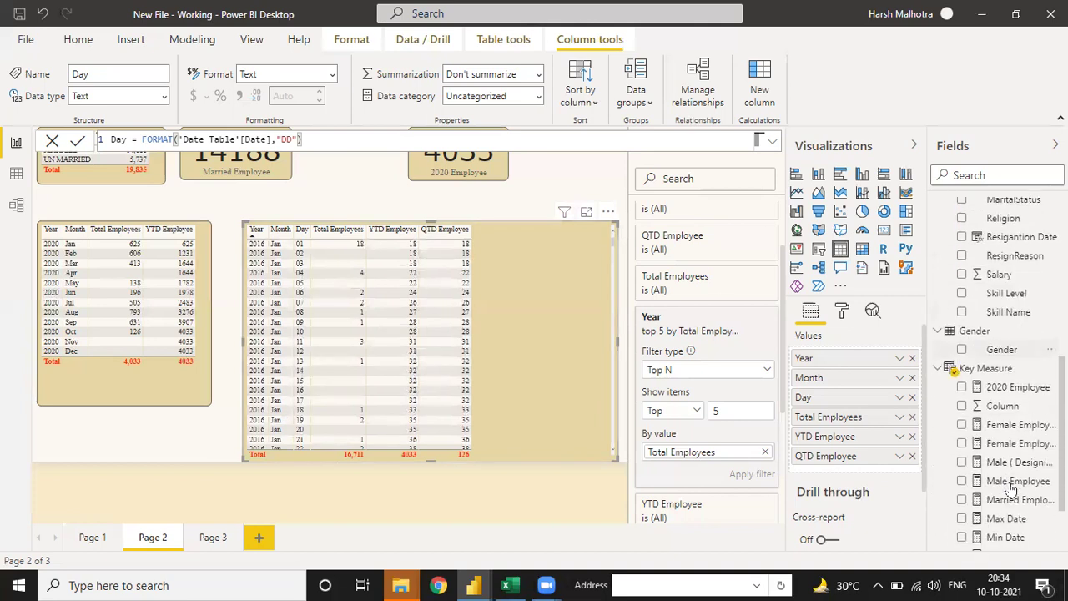
scroll(1010, 501, down, 2)
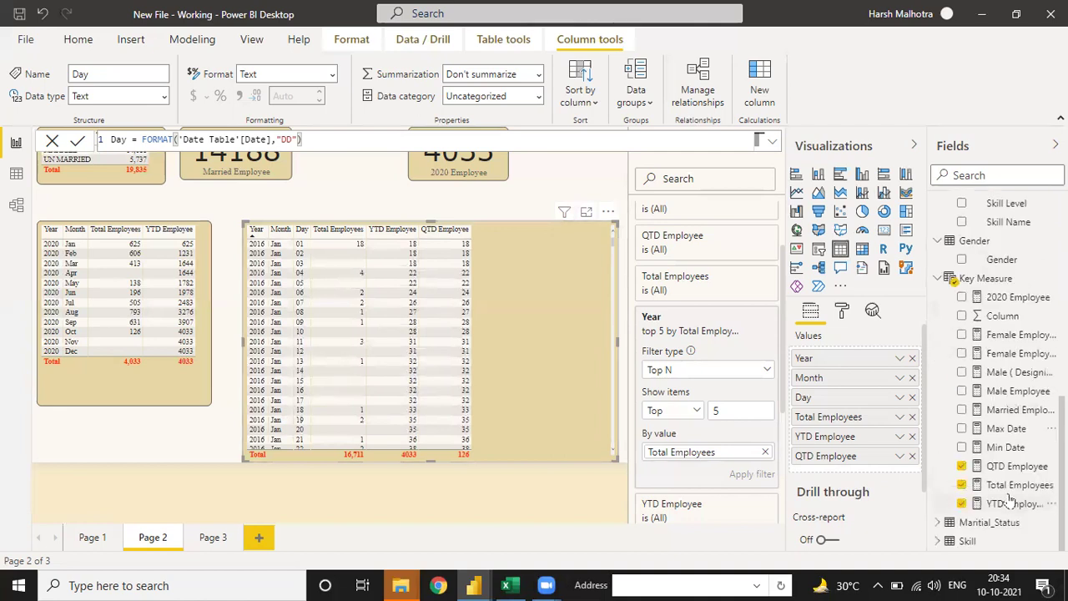
click(1011, 467)
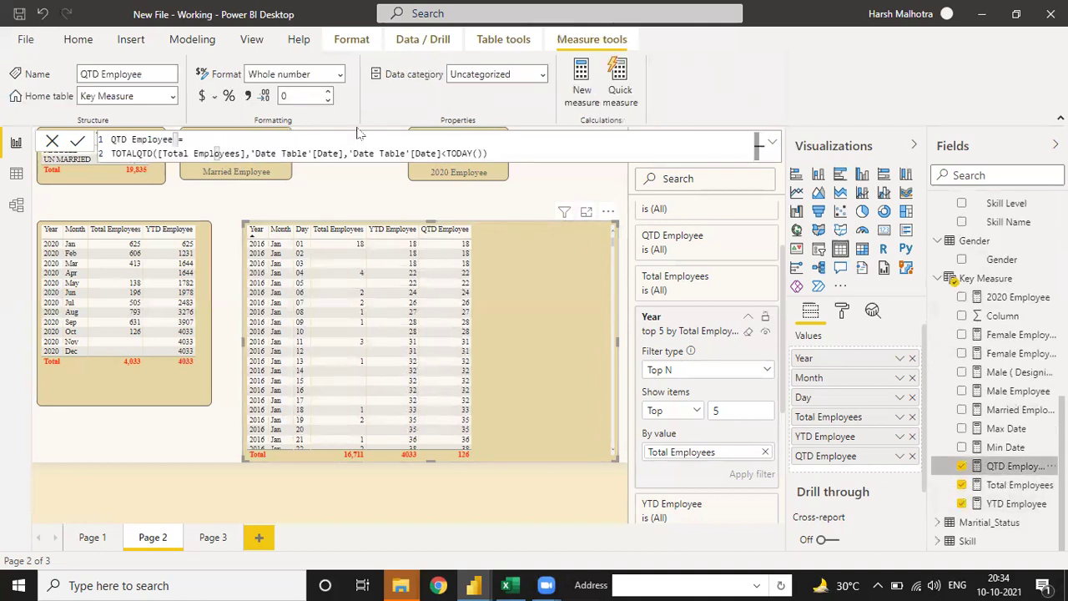
click(490, 153)
key(ctrl+a)
key(ctrl+c)
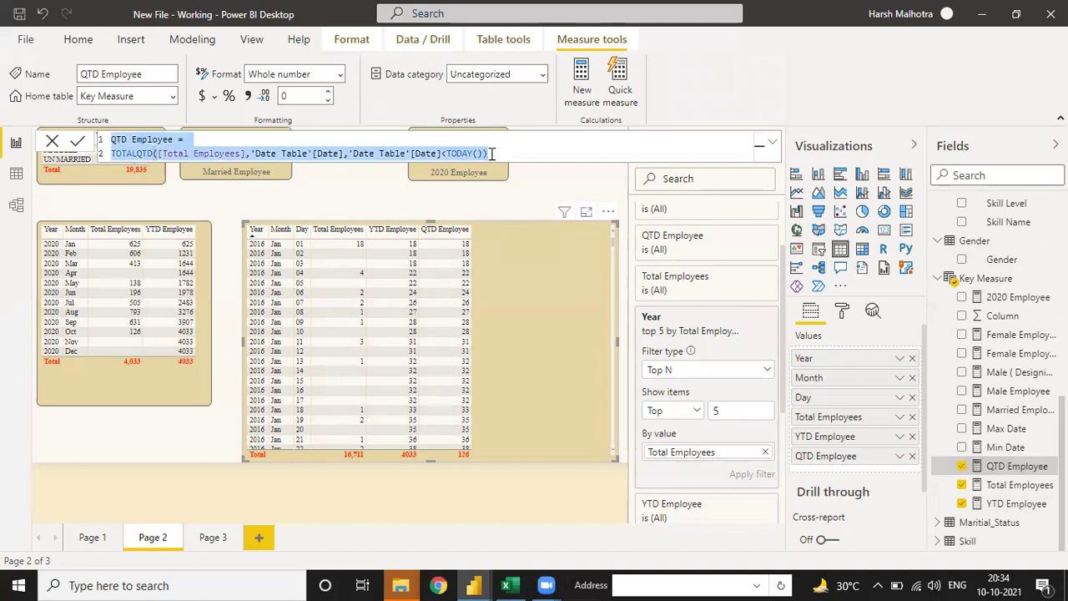
- Create a new measure in Key Measure from the copied formula and change its function to TOTALMTD
click(582, 78)
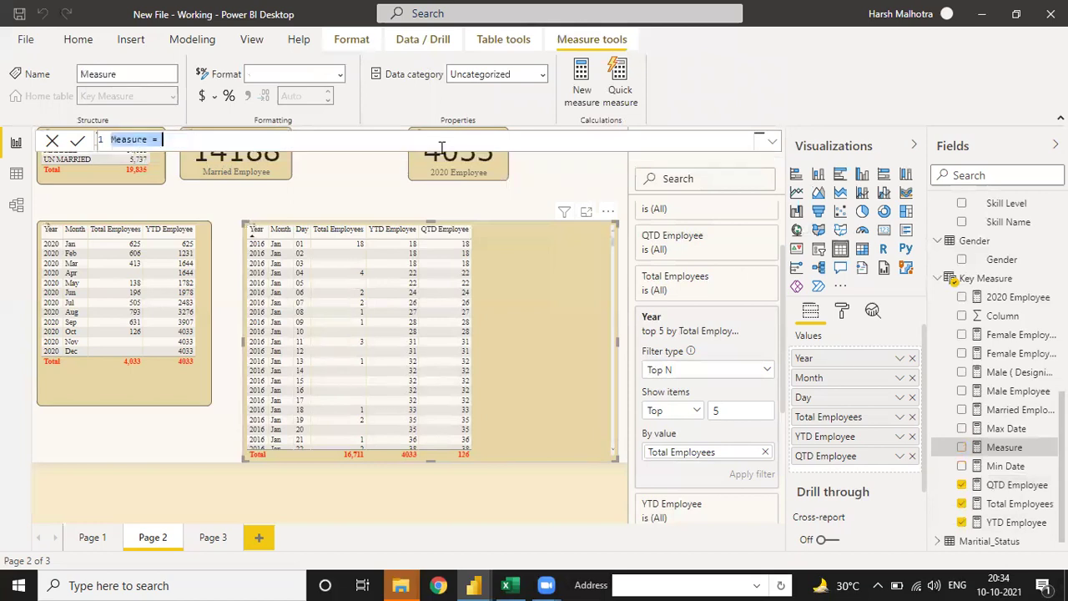
key(ctrl+v)
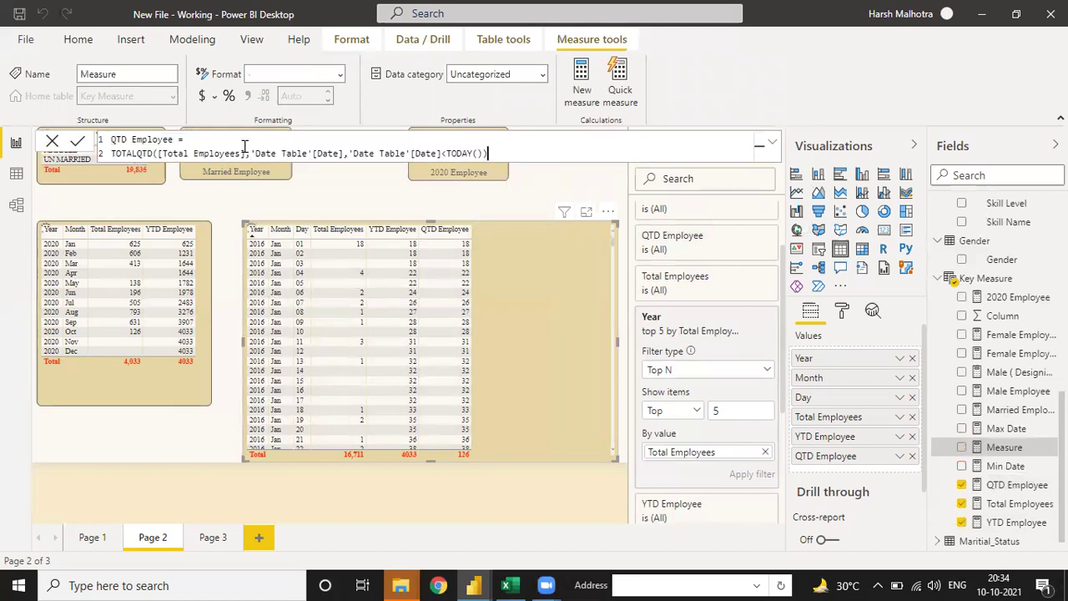
click(154, 153)
key(BackSpace)
key(BackSpace)
key(BackSpace)
key(BackSpace)
text(L)
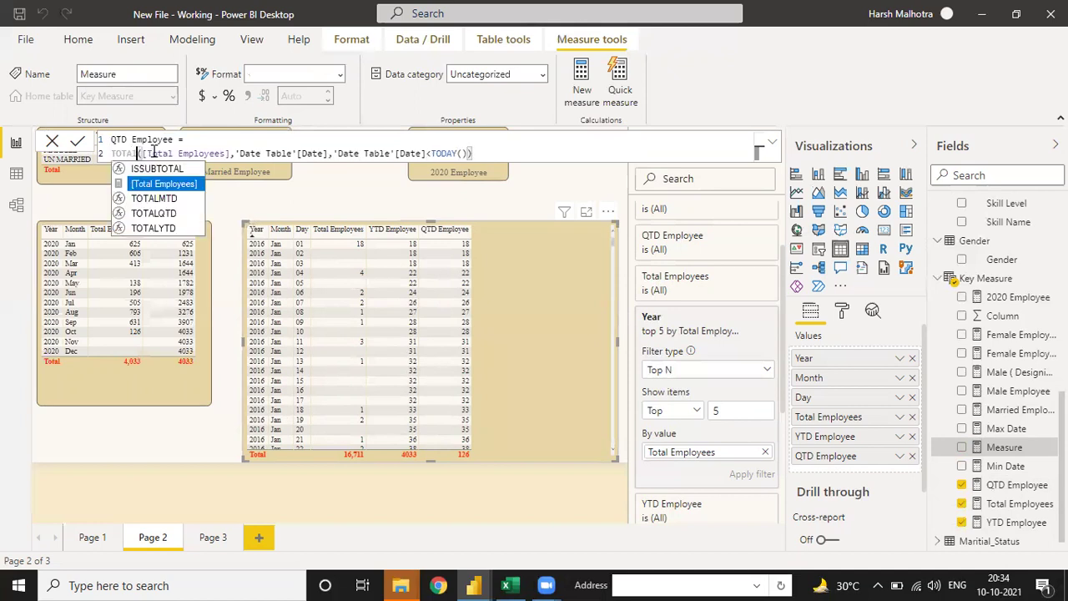
key(Down)
key(Tab)
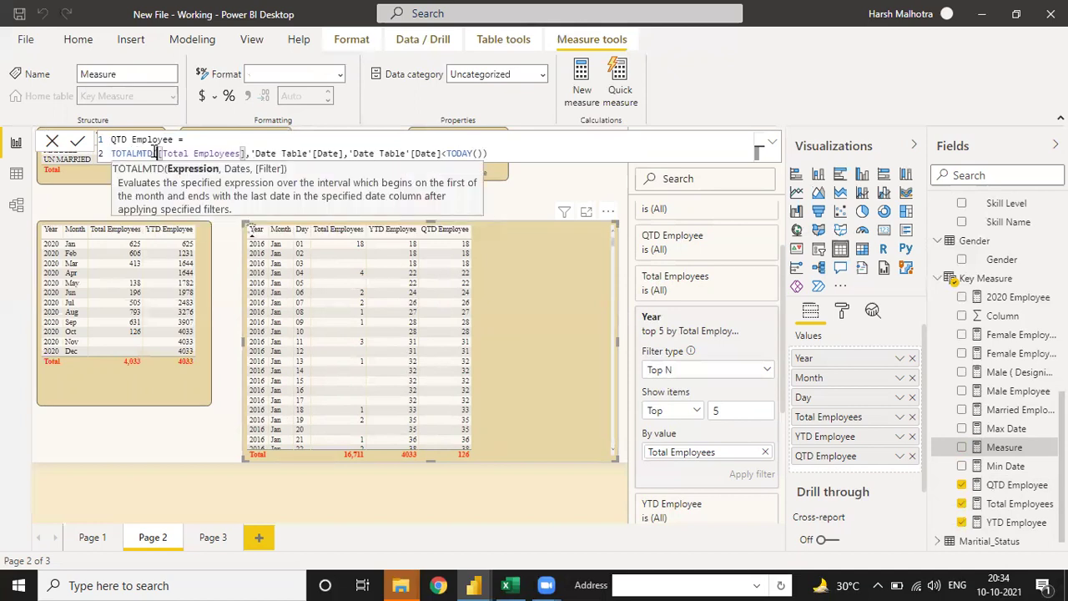
- Try to commit the new measure under the copied name QTD Employee
click(499, 156)
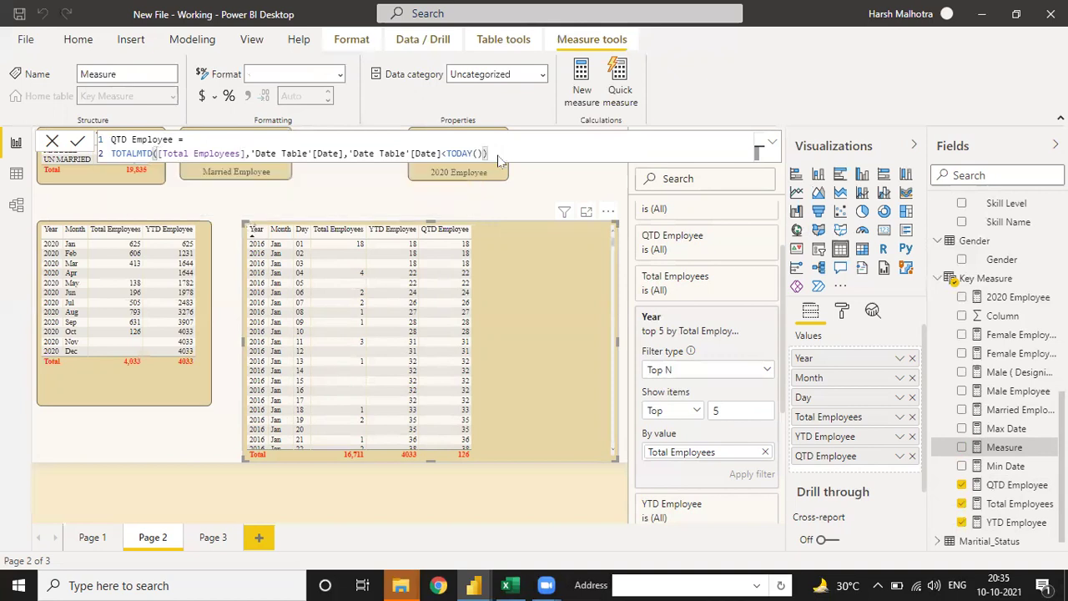
key(Return)
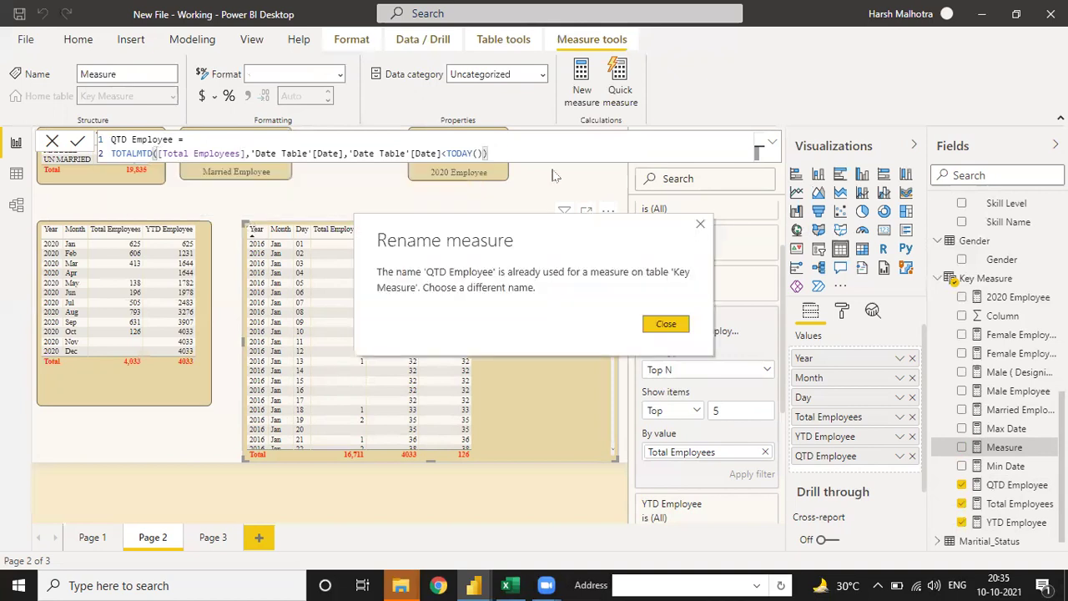
click(657, 323)
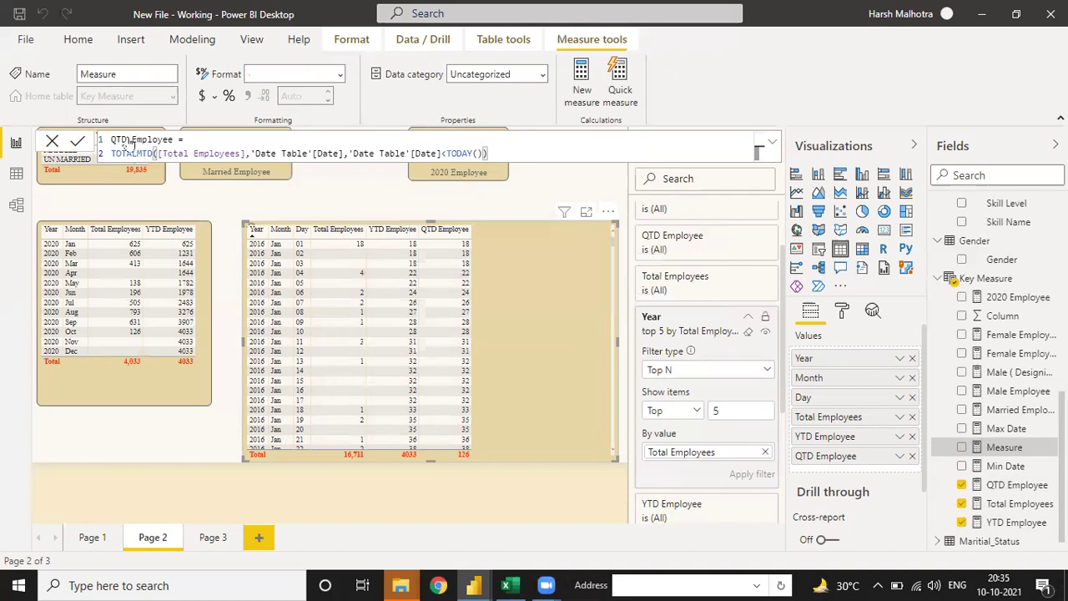
- Rename the new measure to MTD Employee, commit it, and add it as a column to the daily employee table
click(127, 139)
key(BackSpace)
key(BackSpace)
key(BackSpace)
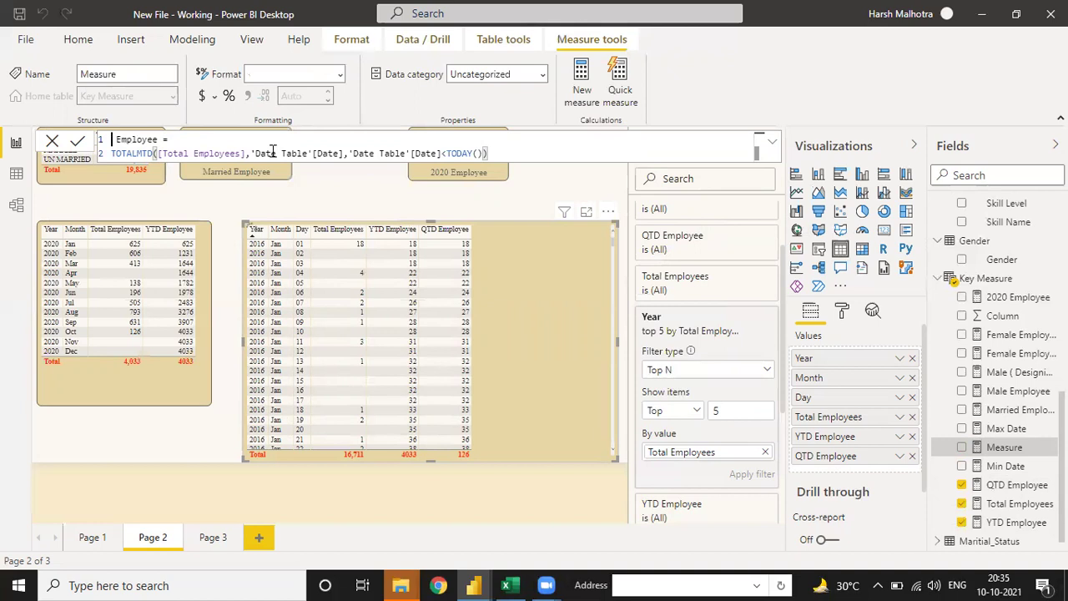
text(MTD)
click(518, 153)
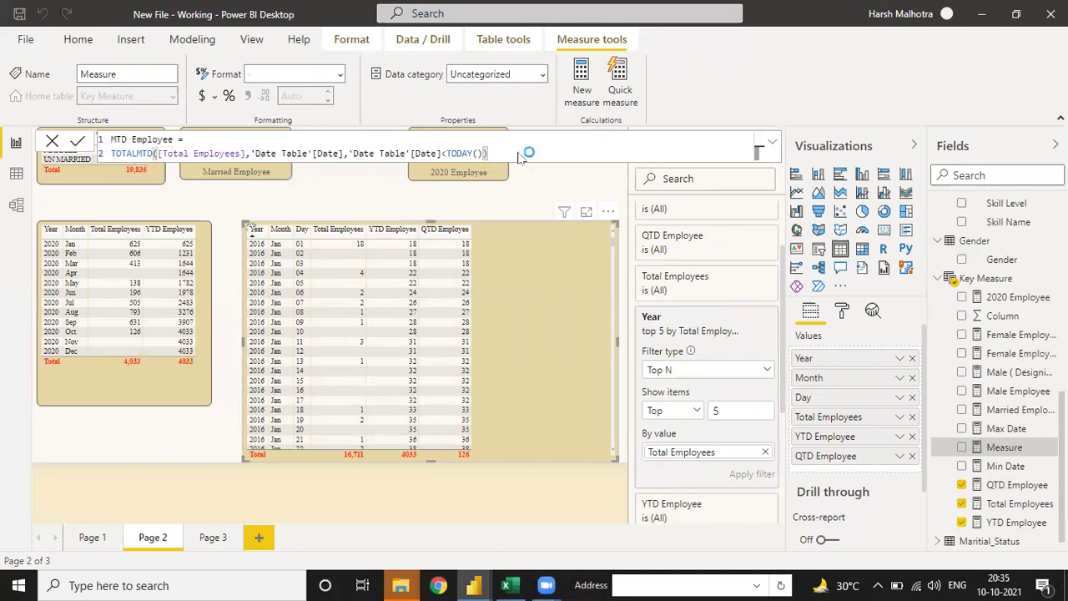
key(Return)
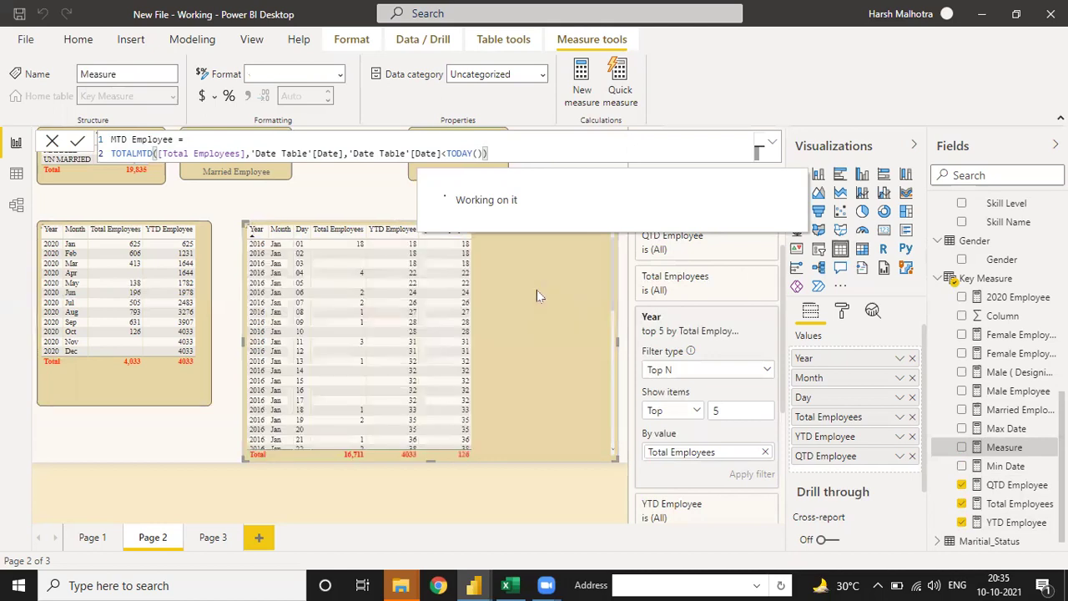
key(Return)
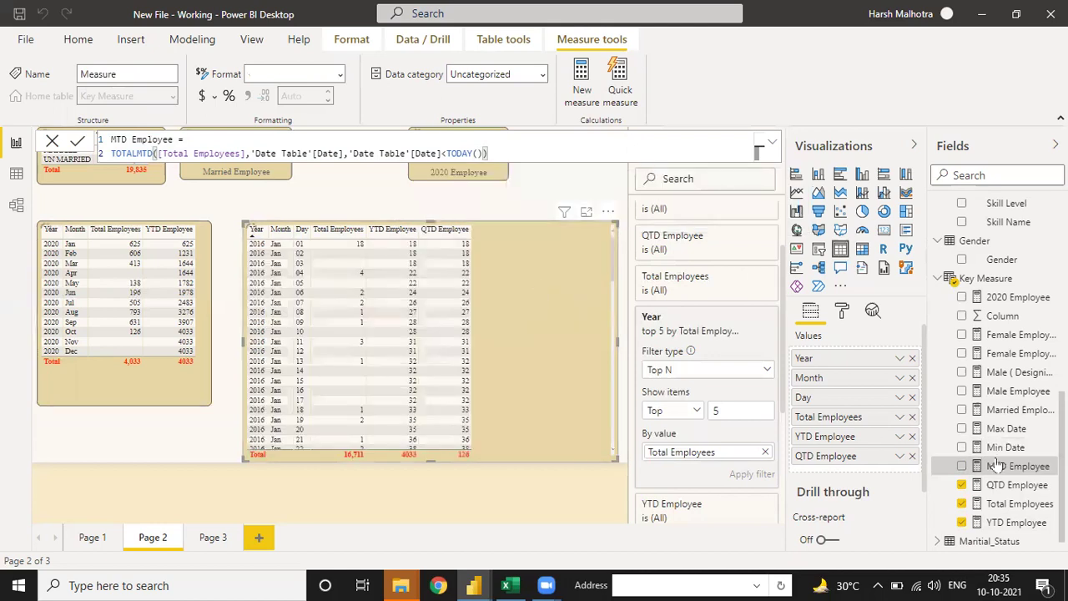
mouse_move(999, 470)
mouse_down()
mouse_move(709, 354)
mouse_move(589, 323)
mouse_move(551, 329)
mouse_move(857, 467)
mouse_move(961, 467)
mouse_up()
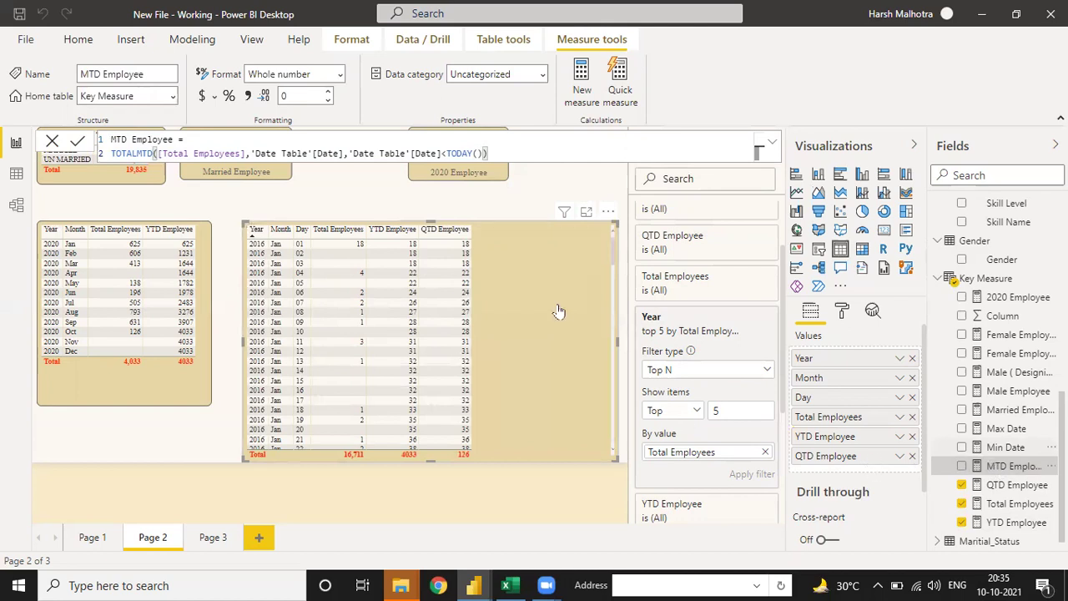
drag(558, 311, 557, 311)
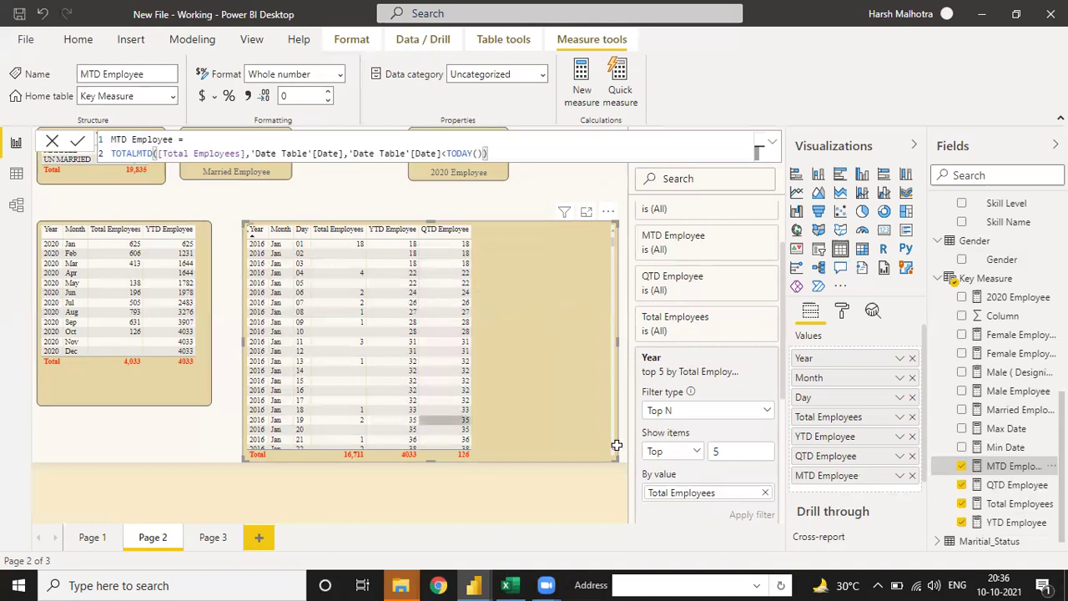
- Switch to the Human Resources Data Set workbook in Excel, look over the Conditions sheet's report-making notes, and return to Power BI
click(505, 584)
click(507, 542)
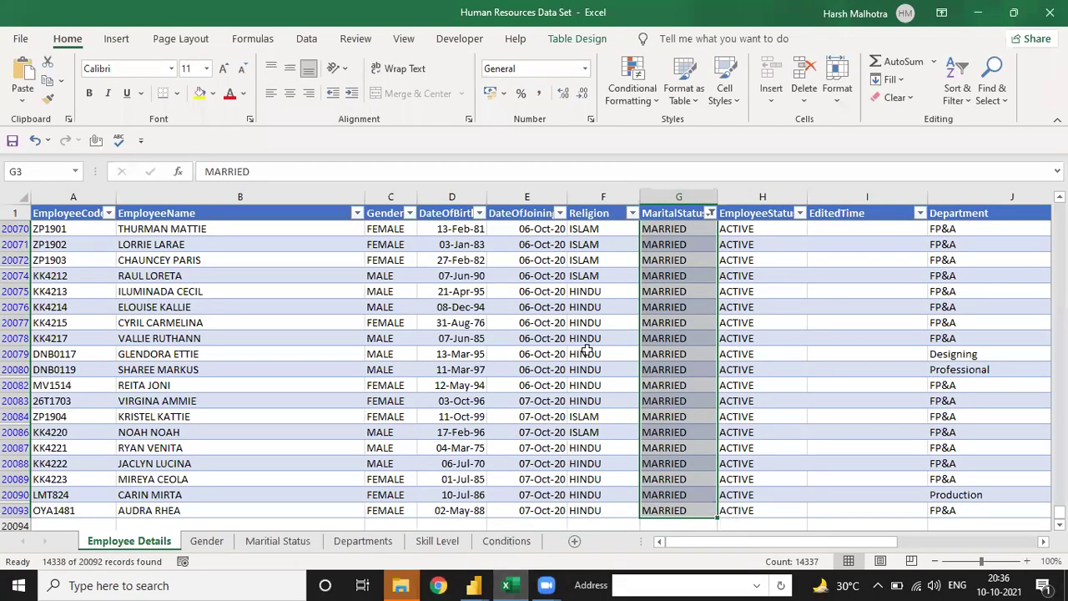
key(Right)
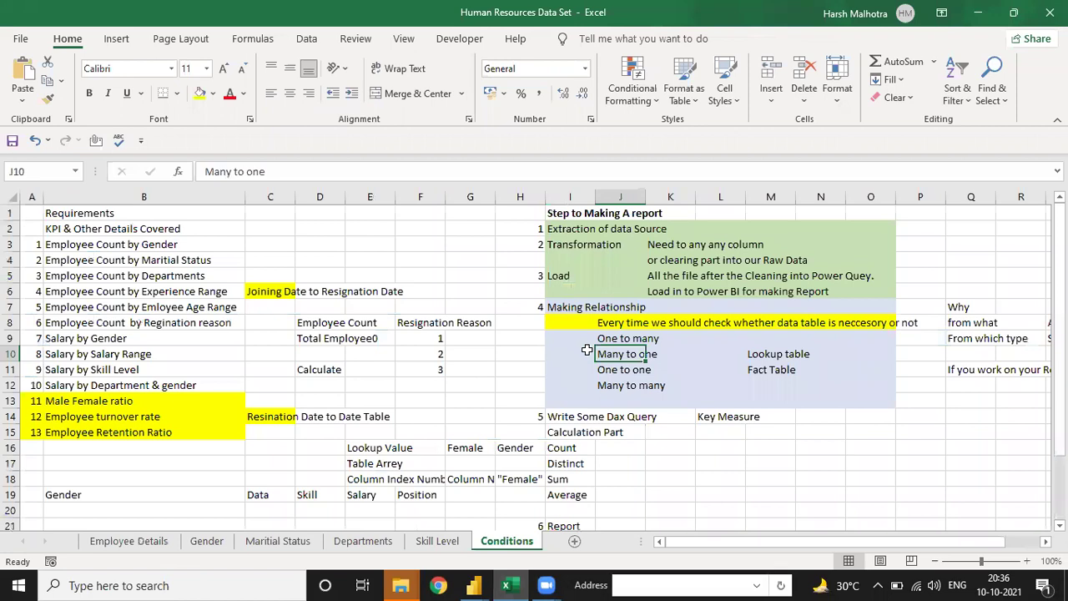
key(ctrl+Right)
key(ctrl+Right)
key(ctrl+Up)
key(ctrl+Home)
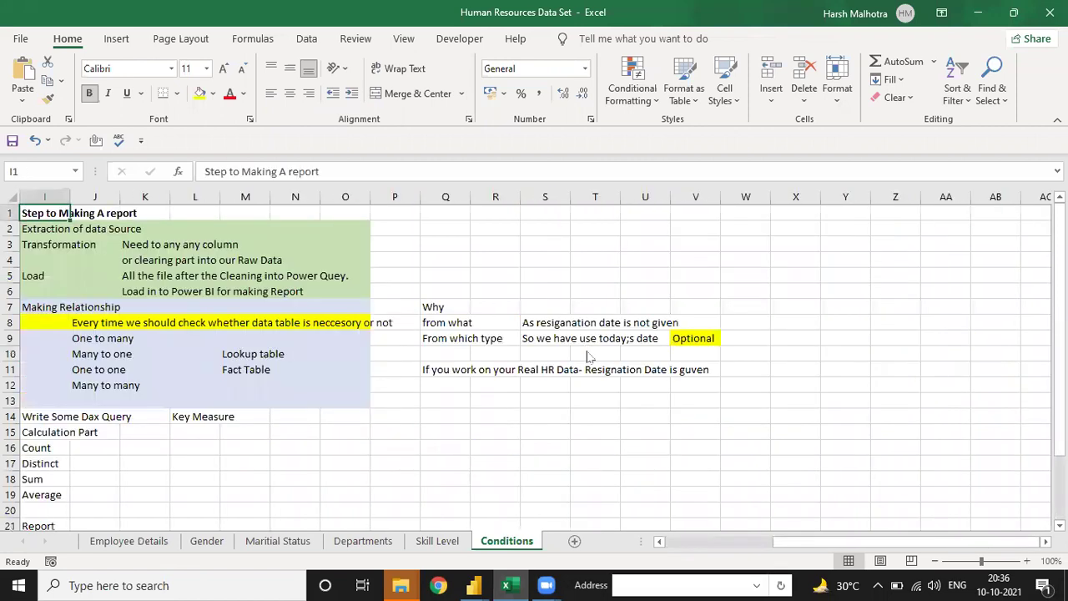
key(alt+Tab)
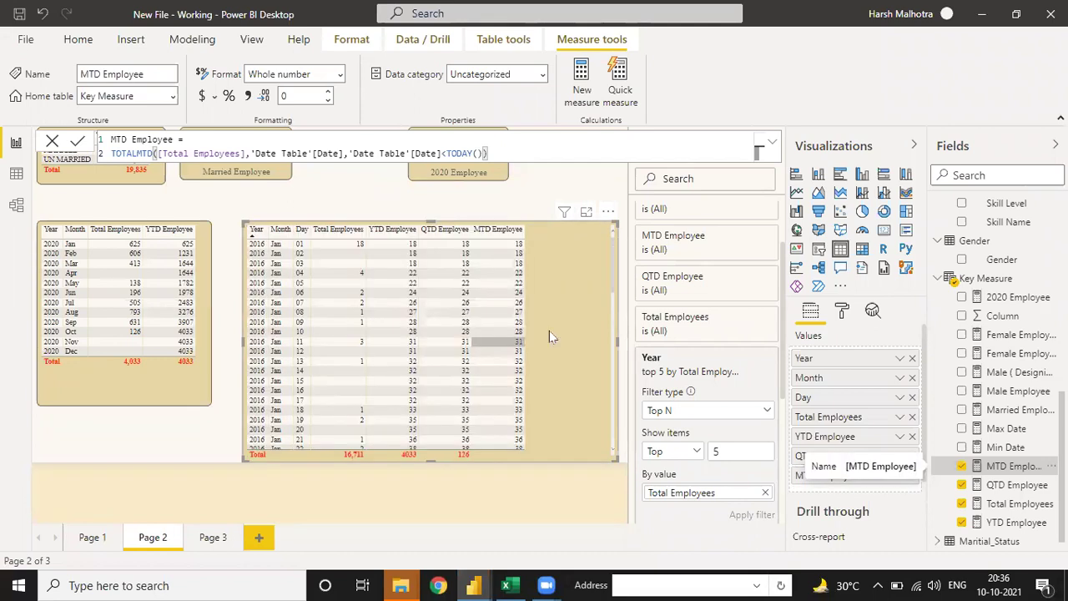
- In the YTD Employee formula, put the date arguments on their own line and add the comment //Year to Date above TOTALYTD
click(1014, 522)
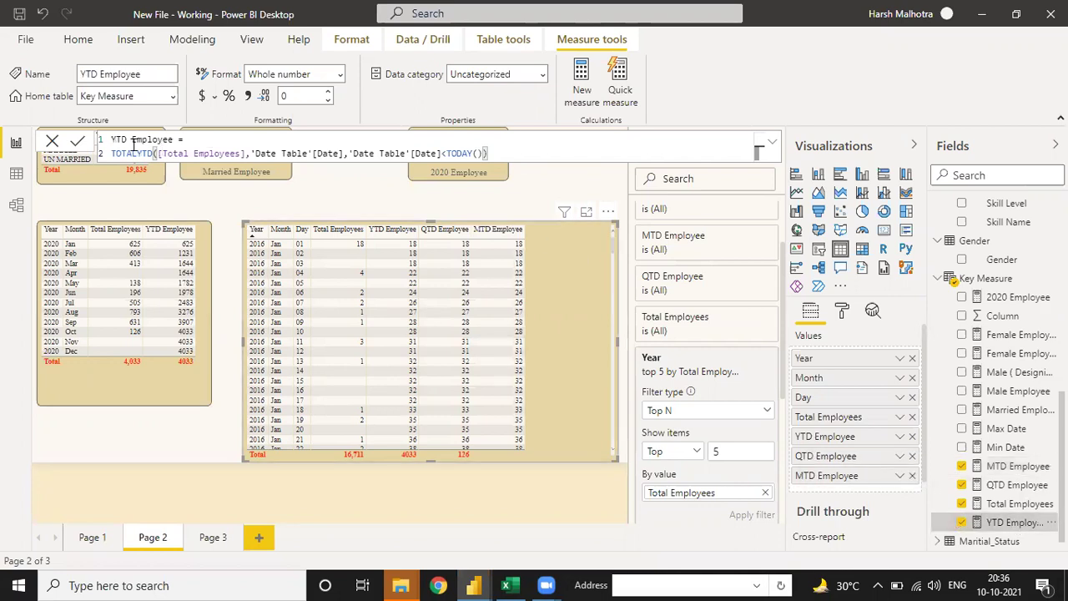
click(251, 152)
key(shift+Return)
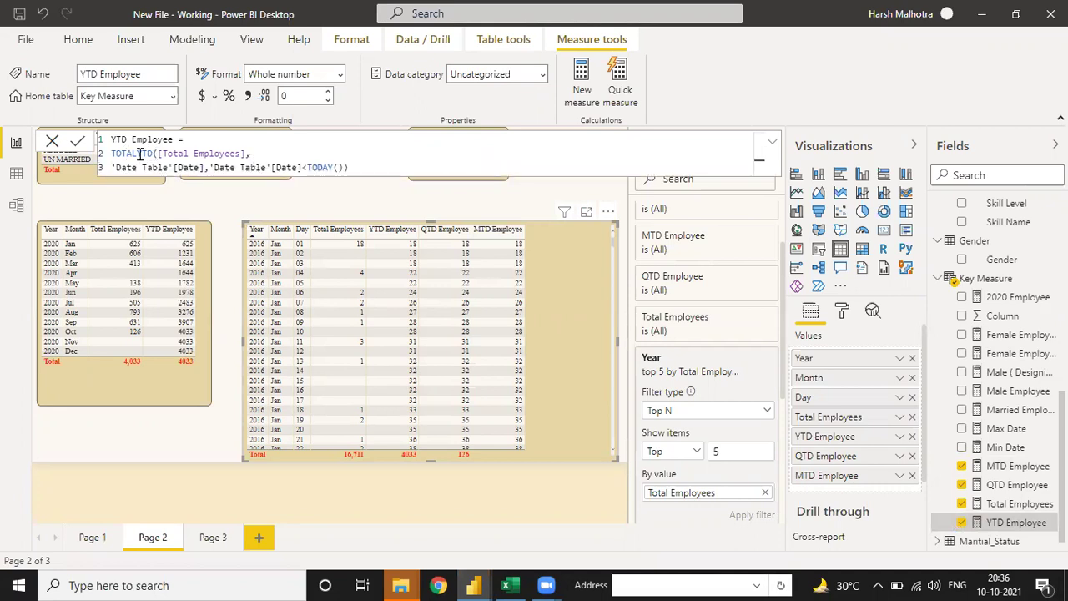
click(196, 139)
key(shift+Return)
text(//Ye)
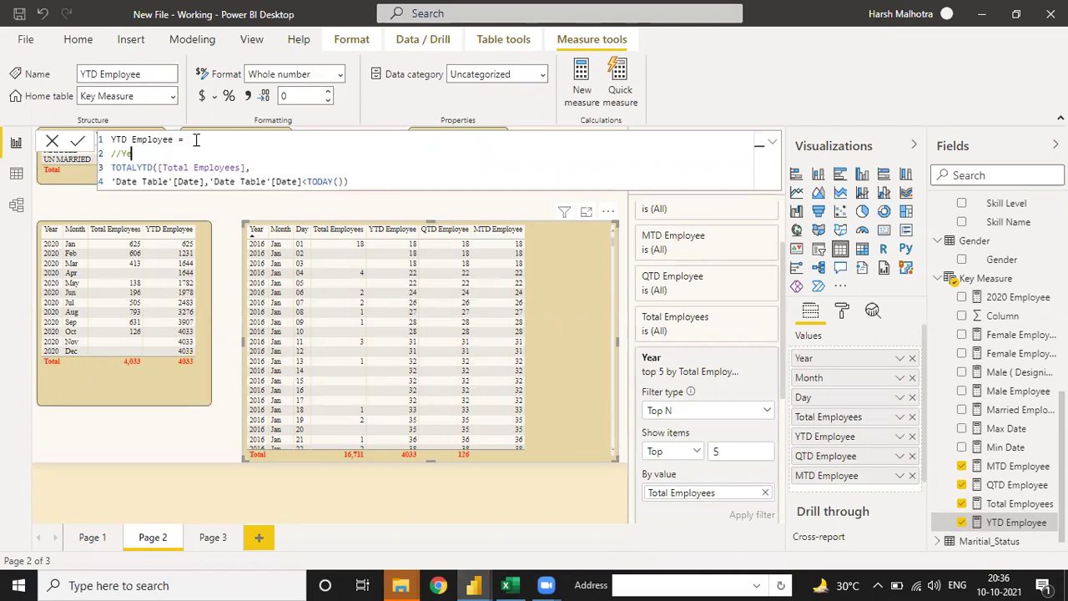
text(ar)
text(to Date)
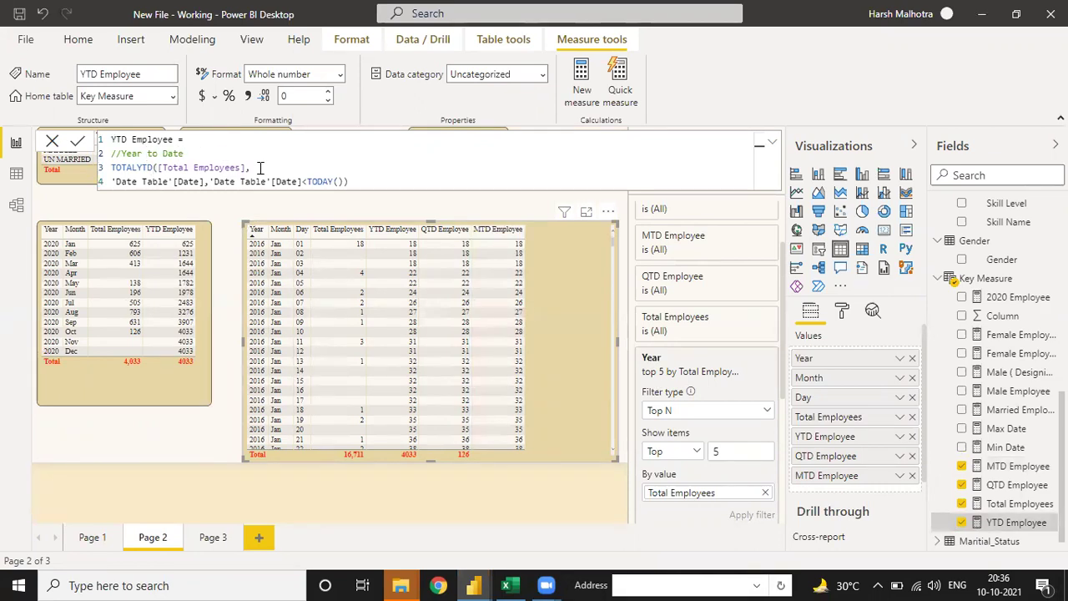
click(261, 167)
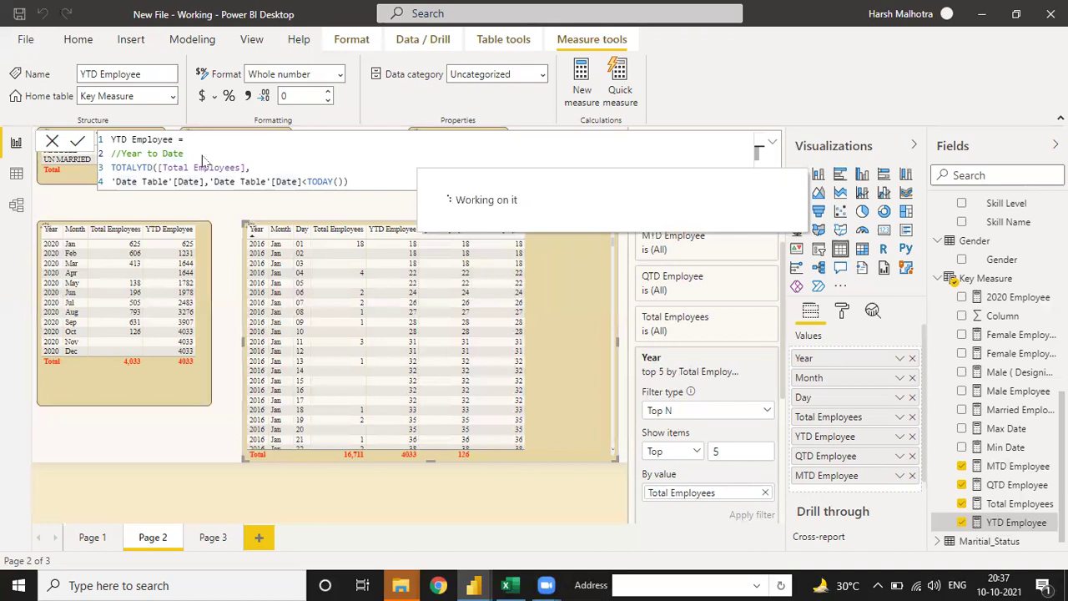
- Replace the word Date in the YTD Employee comment with a new line reading // Every day data till the end of every year
key(ctrl+End)
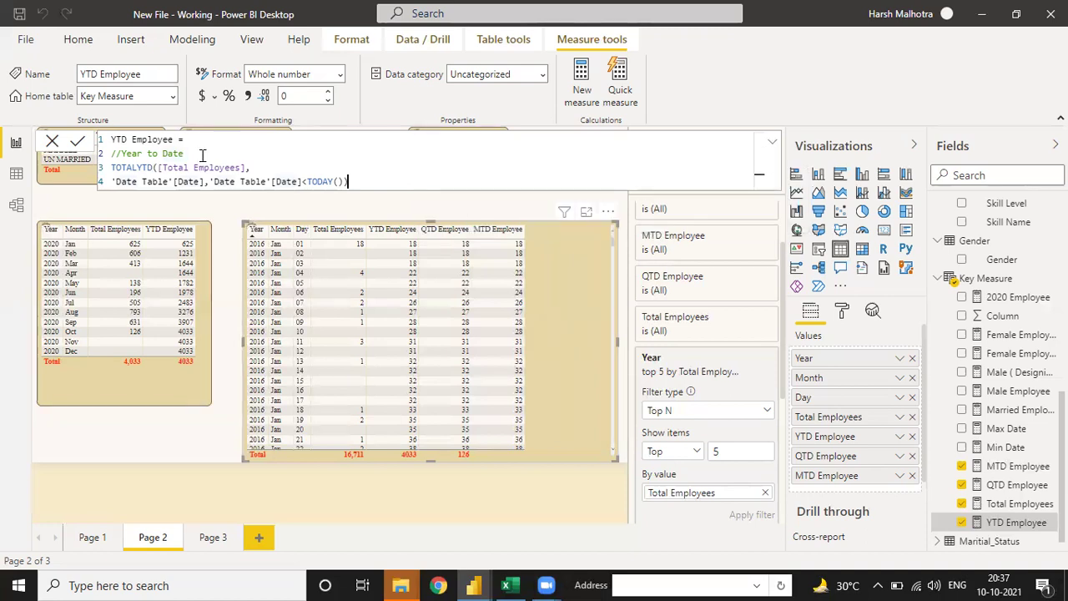
key(Return)
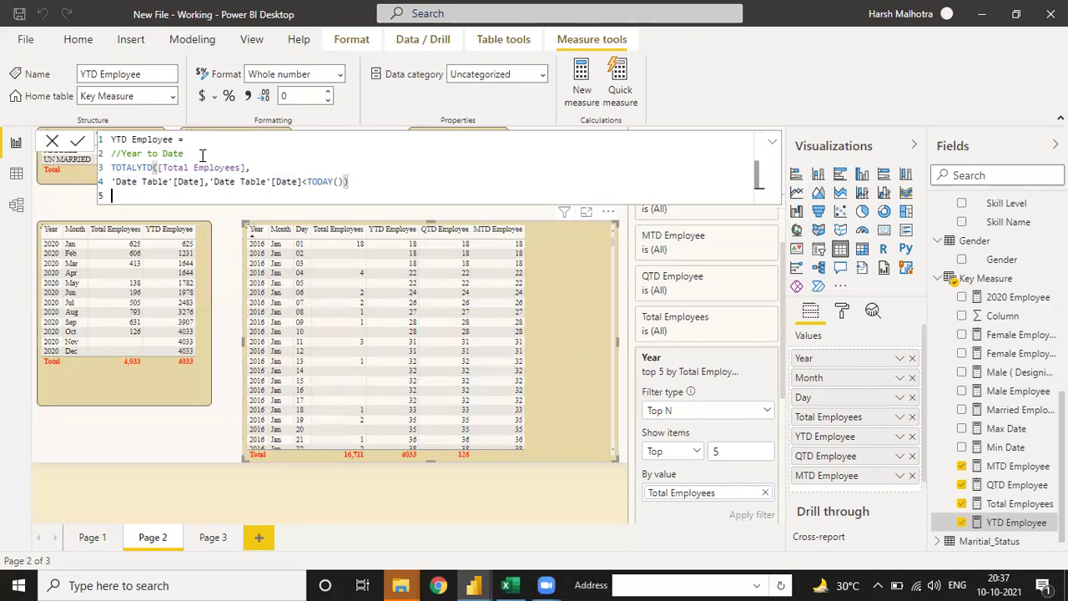
double_click(202, 155)
key(Return)
text(//)
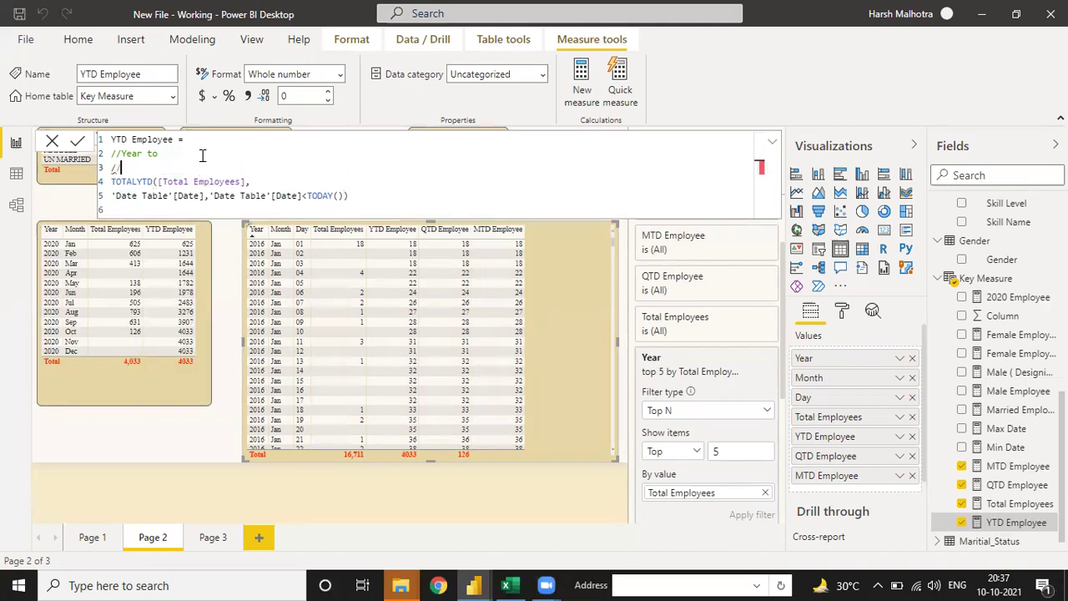
text( Every day data till the end of every year)
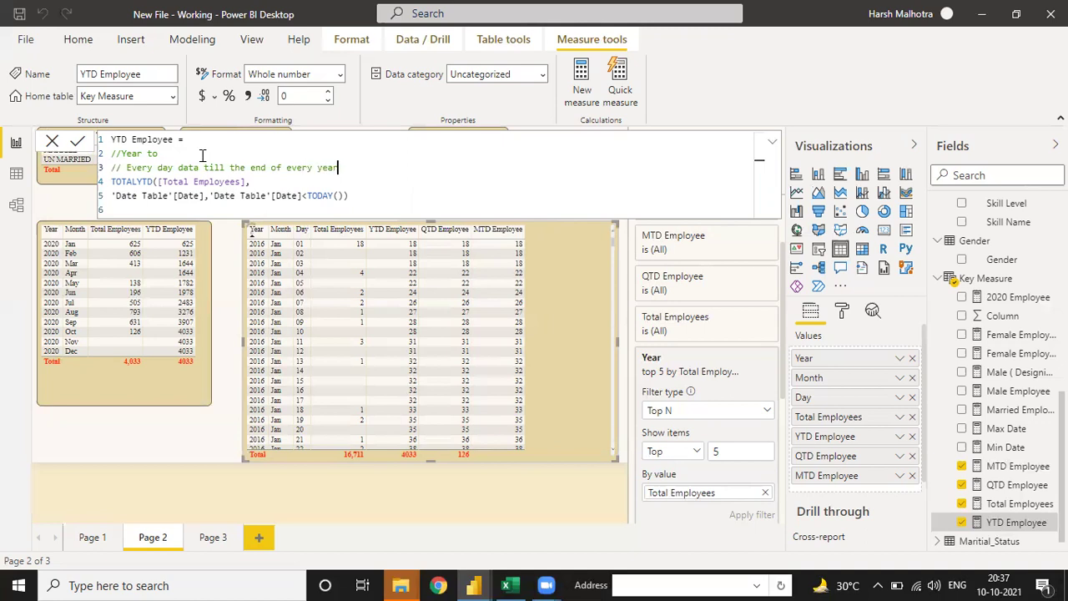
- Add a further comment line above TOTALYTD reading //Next year start YTD also be start
key(shift+Return)
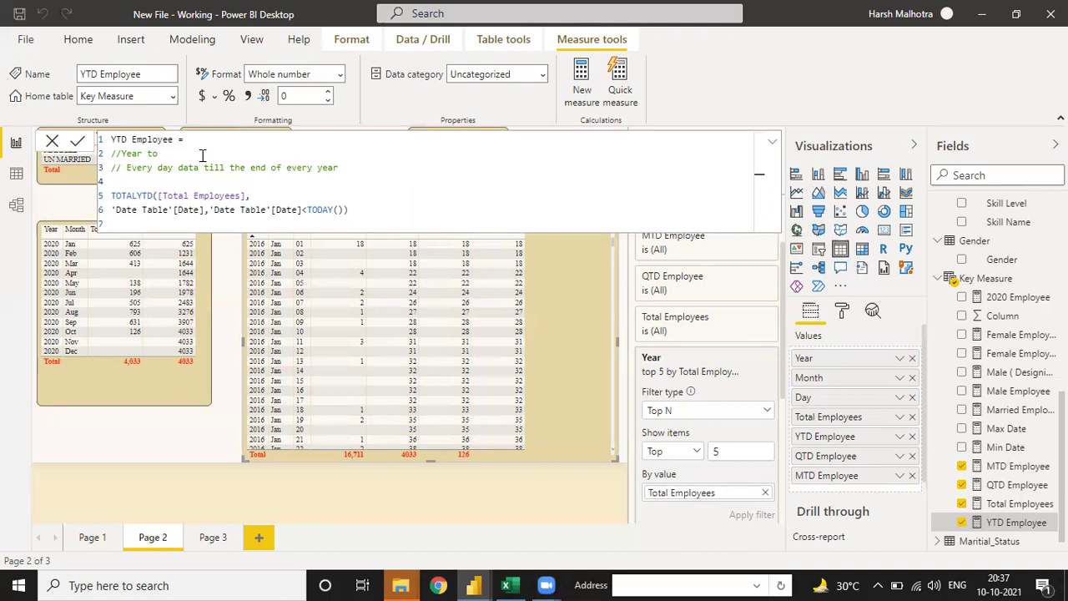
text(??)
key(BackSpace)
key(BackSpace)
text(//Next te)
key(BackSpace)
text(ar start t)
key(BackSpace)
text(Y)
text(TD)
text( w)
text(l)
text(so be )
text(start)
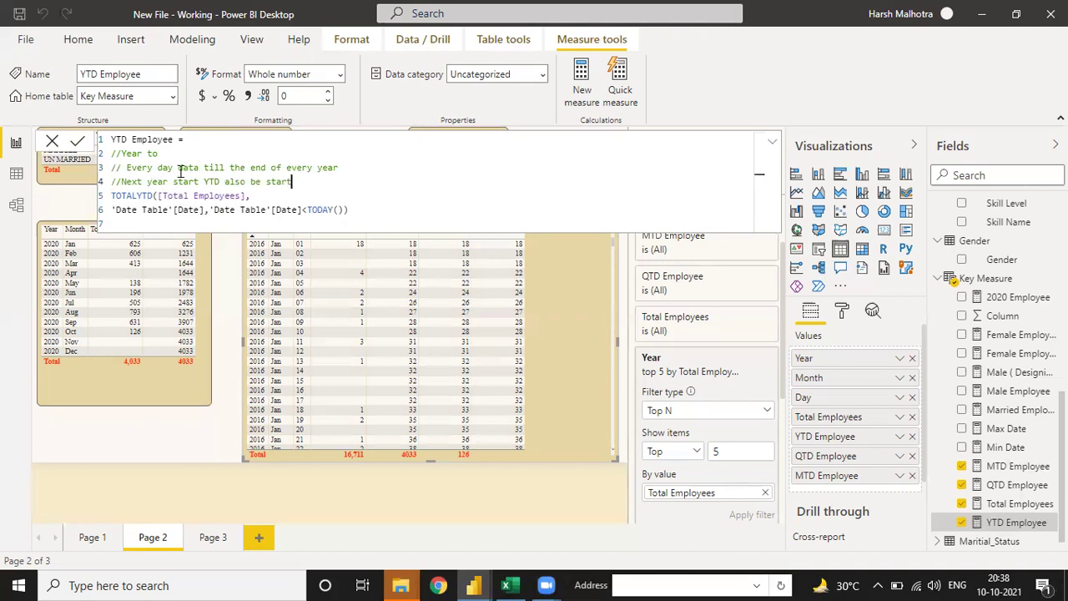
- Complete the first YTD Employee comment as //Year to Date and begin the second comment line with Sum of
click(170, 153)
text(Date //)
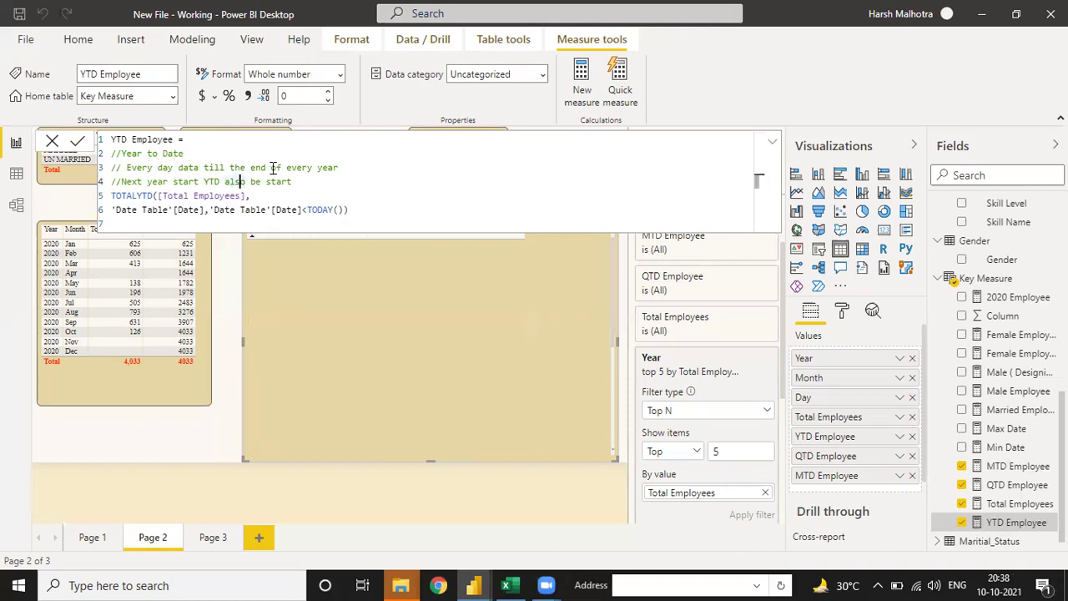
text( Sum of)
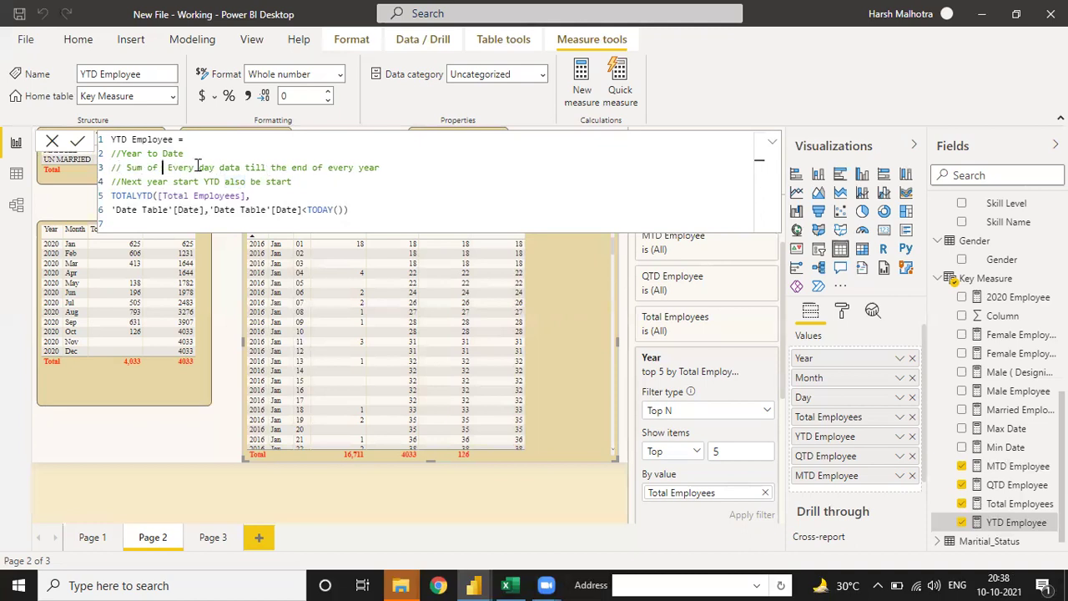
key(BackSpace)
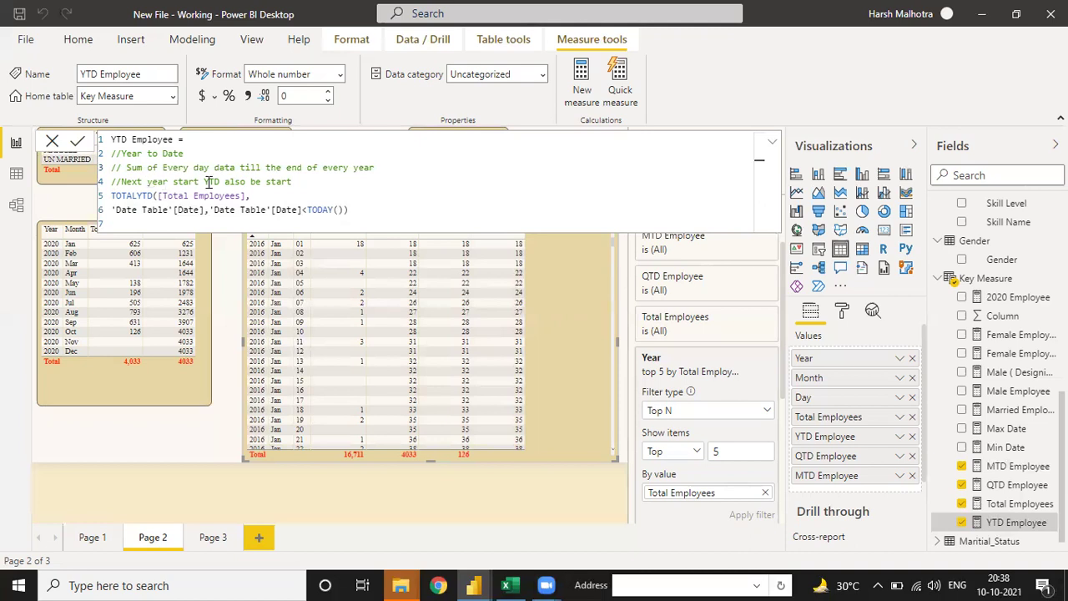
- Extend the third YTD Employee comment line with the words with 1st day of the Year, and collapse the formula
click(307, 184)
text(with 1st day of the Year)
click(339, 211)
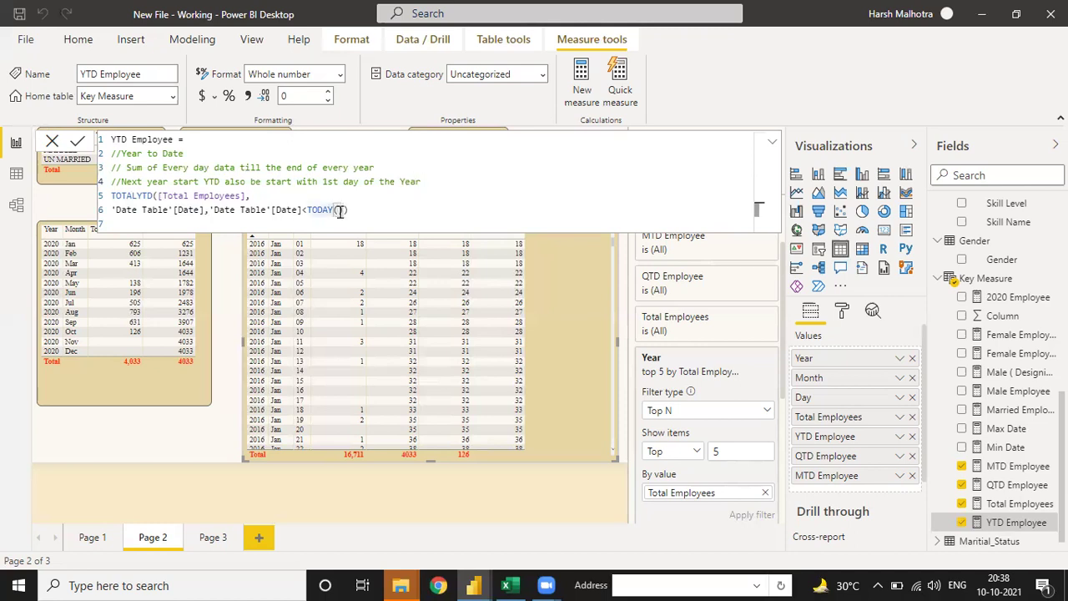
click(361, 214)
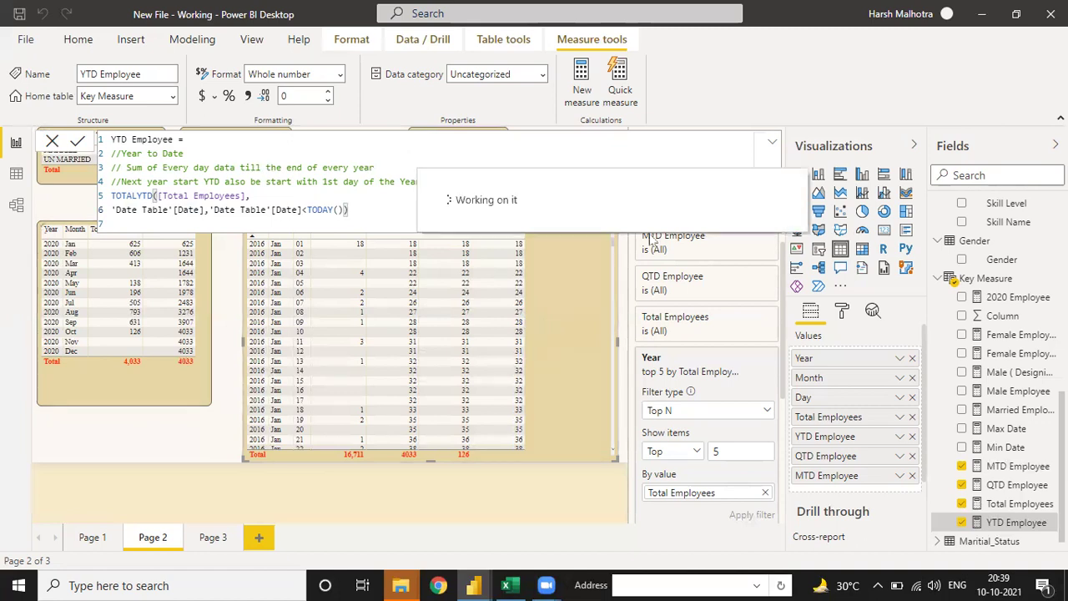
click(772, 144)
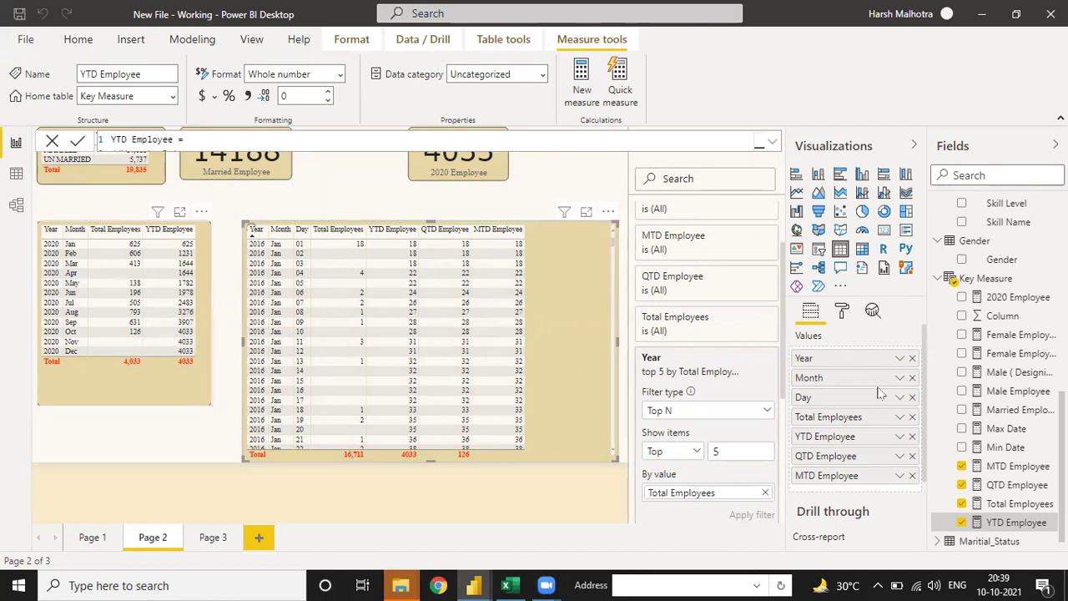
- Examine how YTD Employee accumulates by month in the 2020 table, and read the measure's commented formula again
click(149, 397)
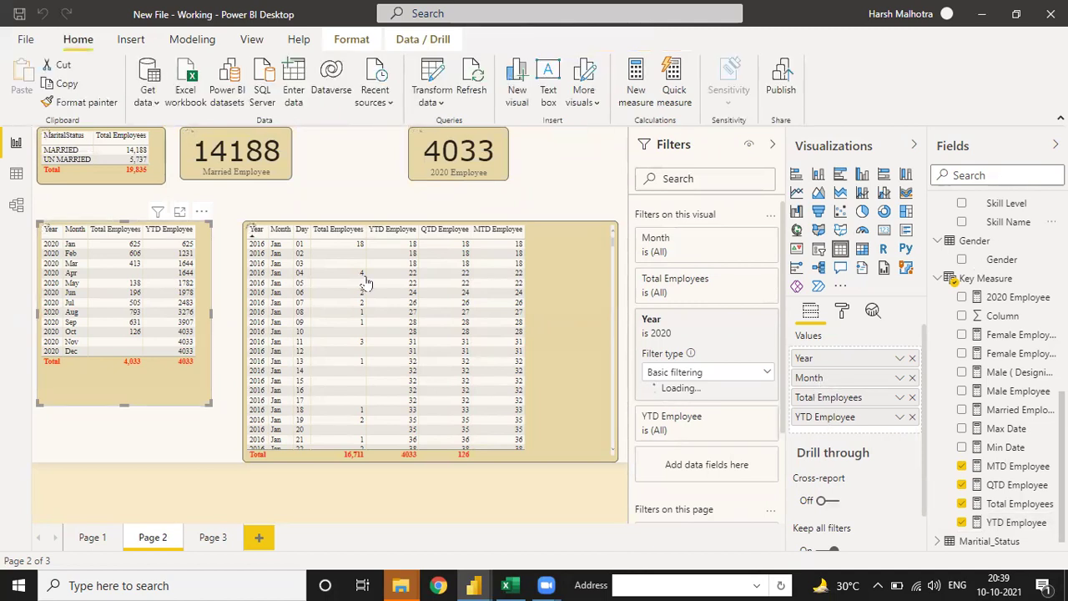
scroll(997, 232, up, 5)
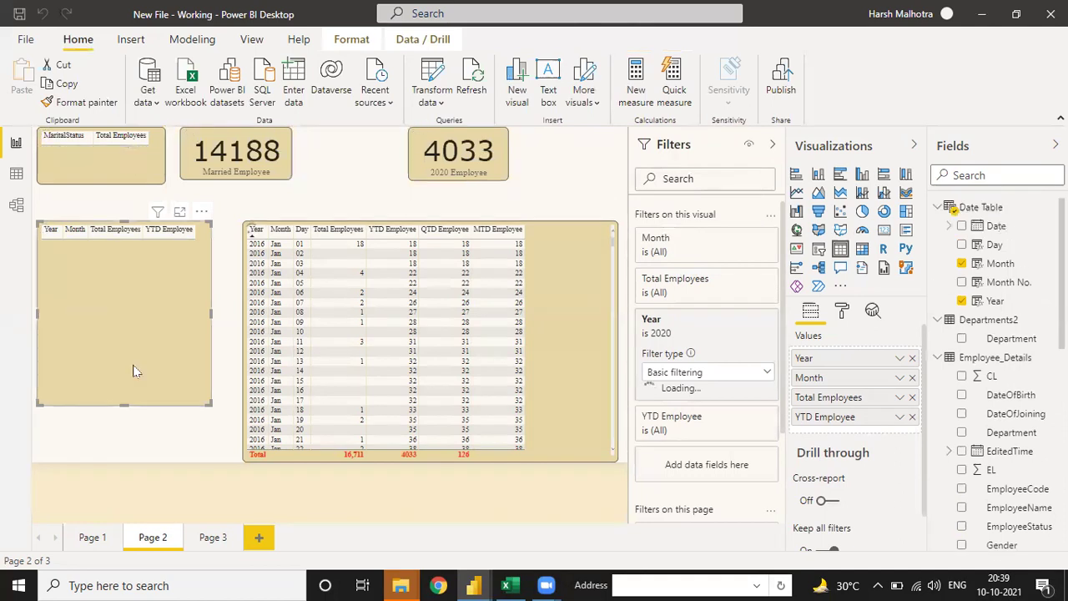
click(301, 228)
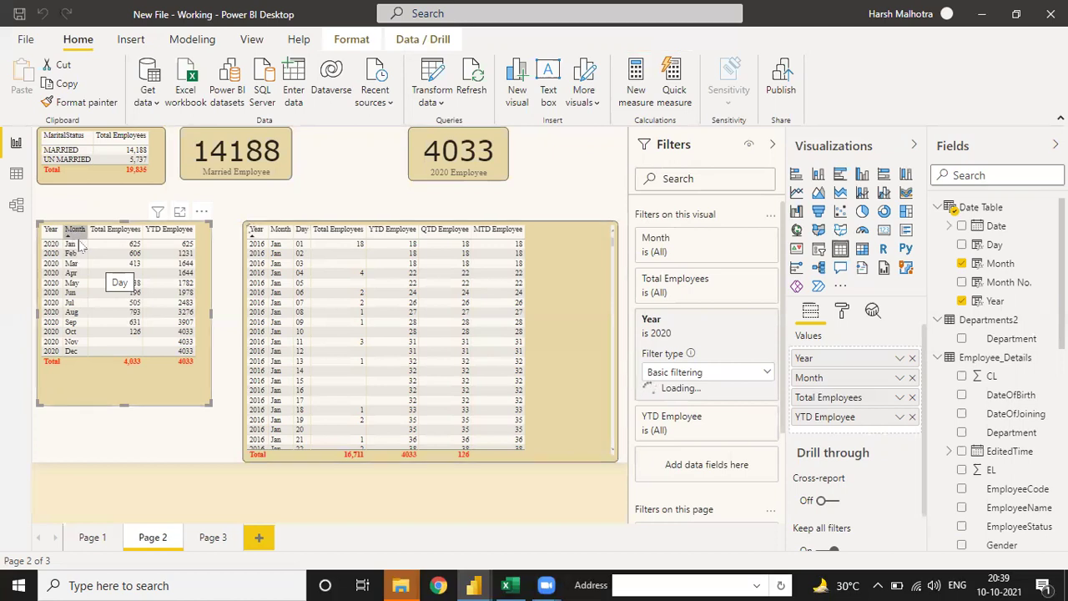
key(Left)
key(Down)
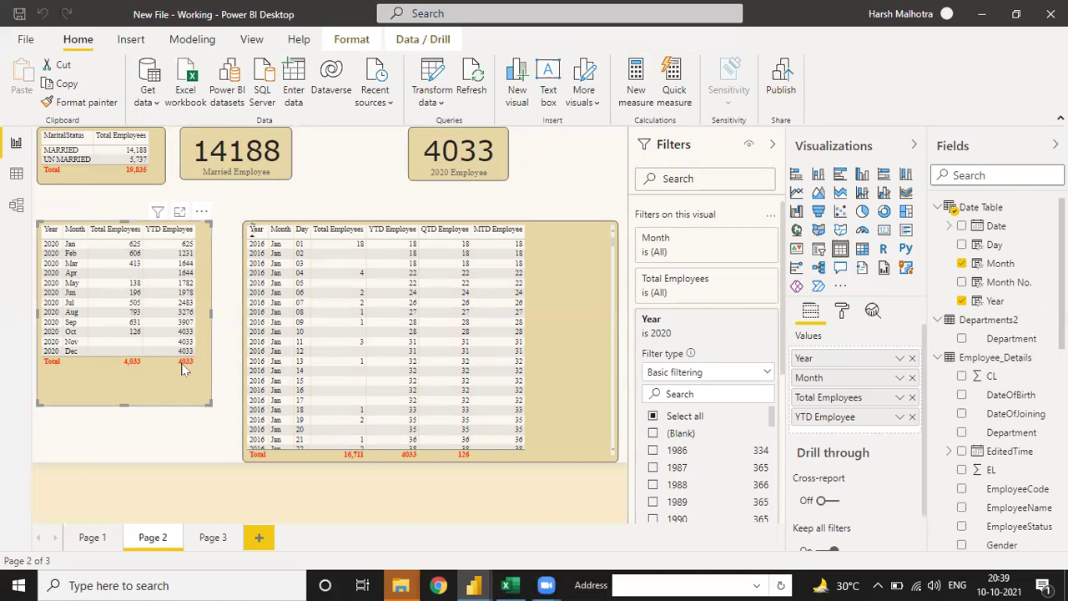
click(87, 303)
click(101, 276)
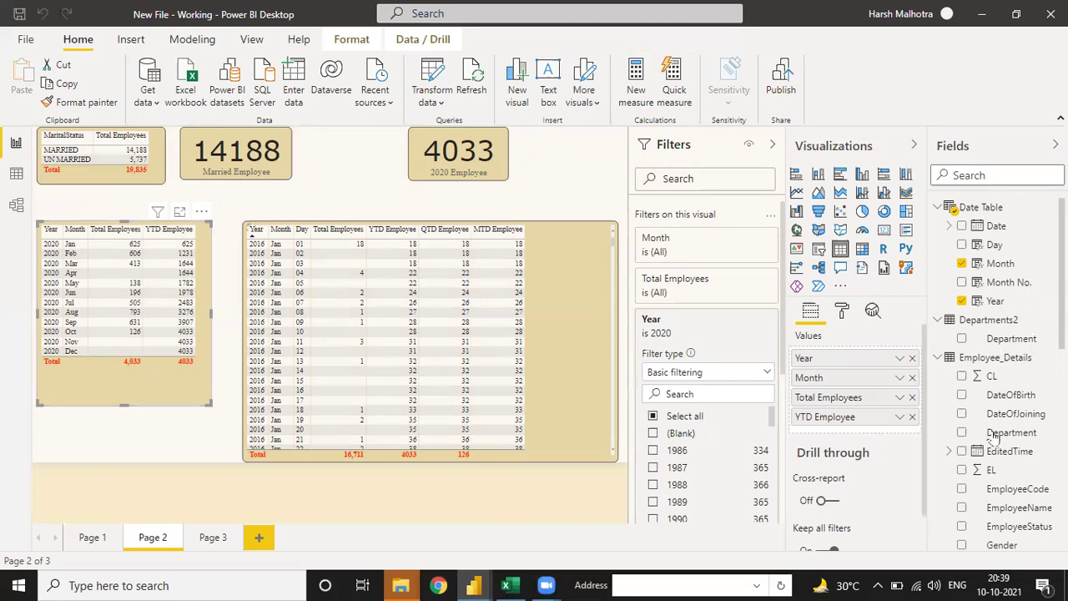
scroll(996, 467, down, 5)
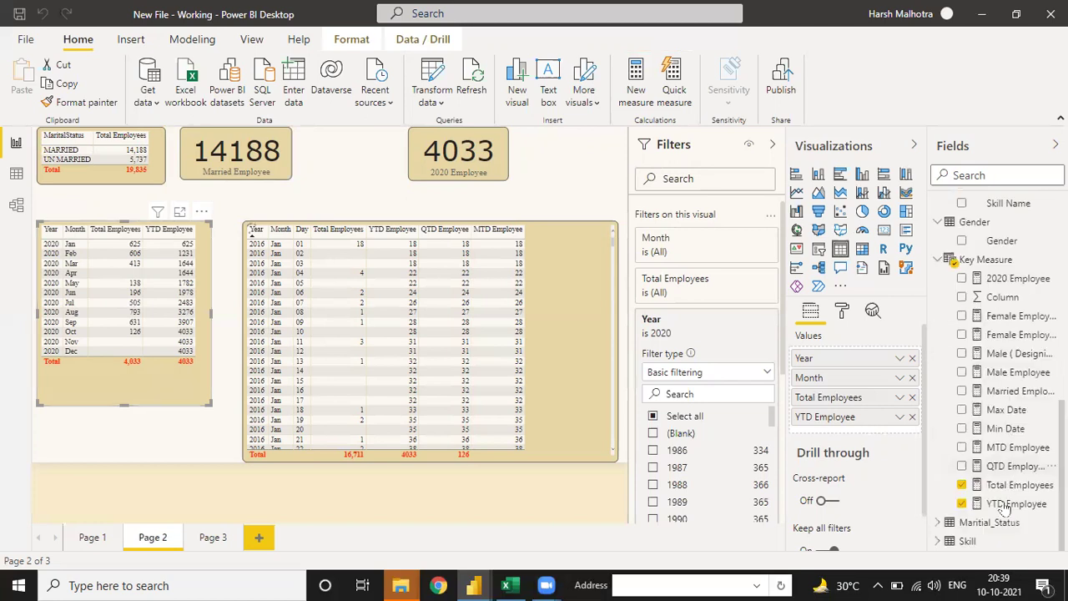
click(1007, 504)
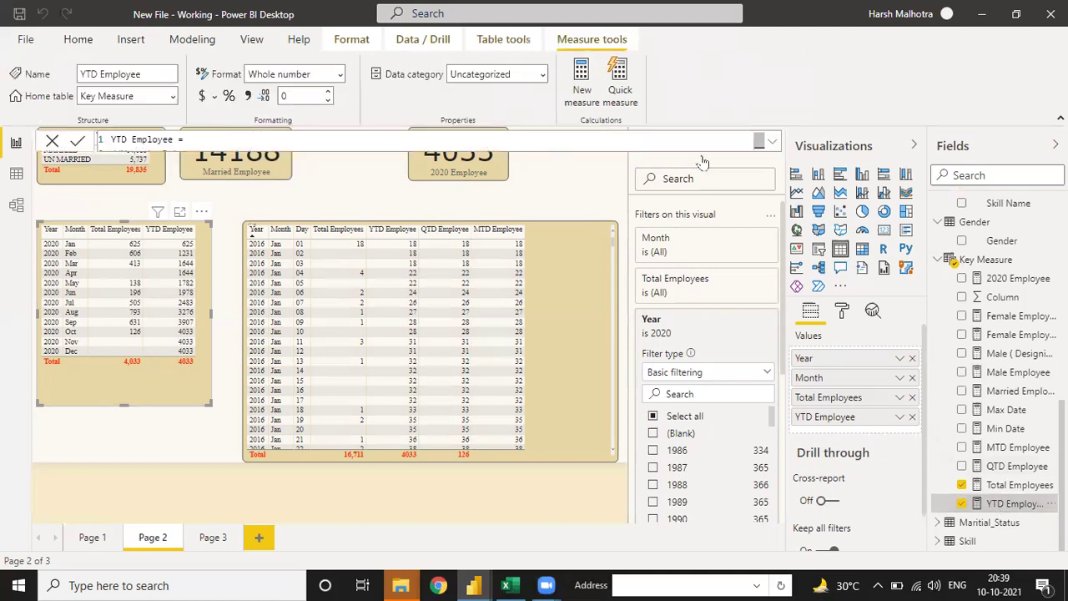
click(404, 152)
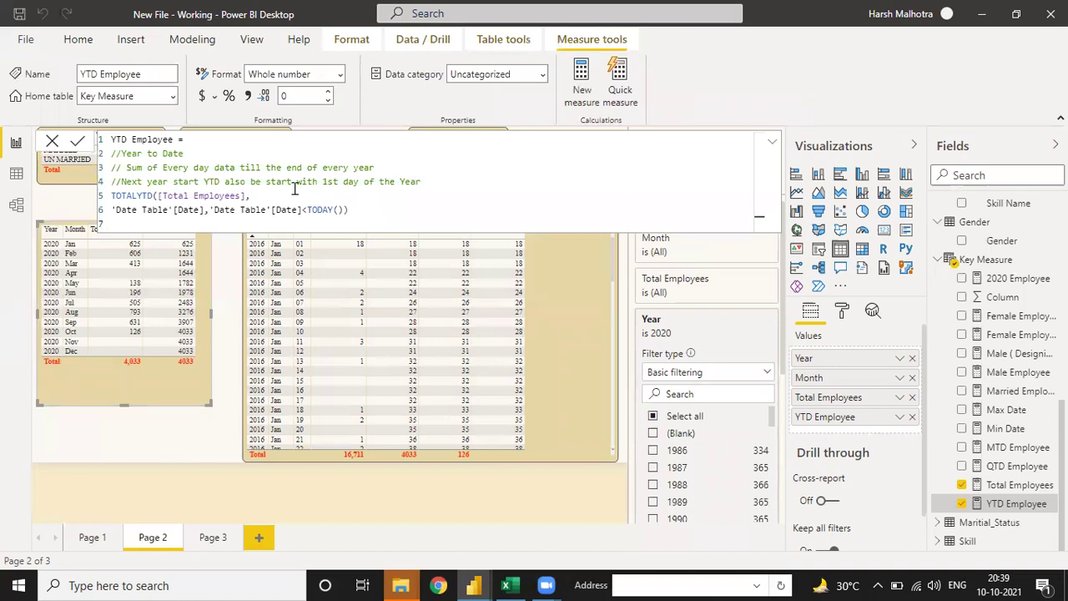
- Open the QTD Employee formula and add the comment line // Quarter to date above TOTALQTD
click(1004, 469)
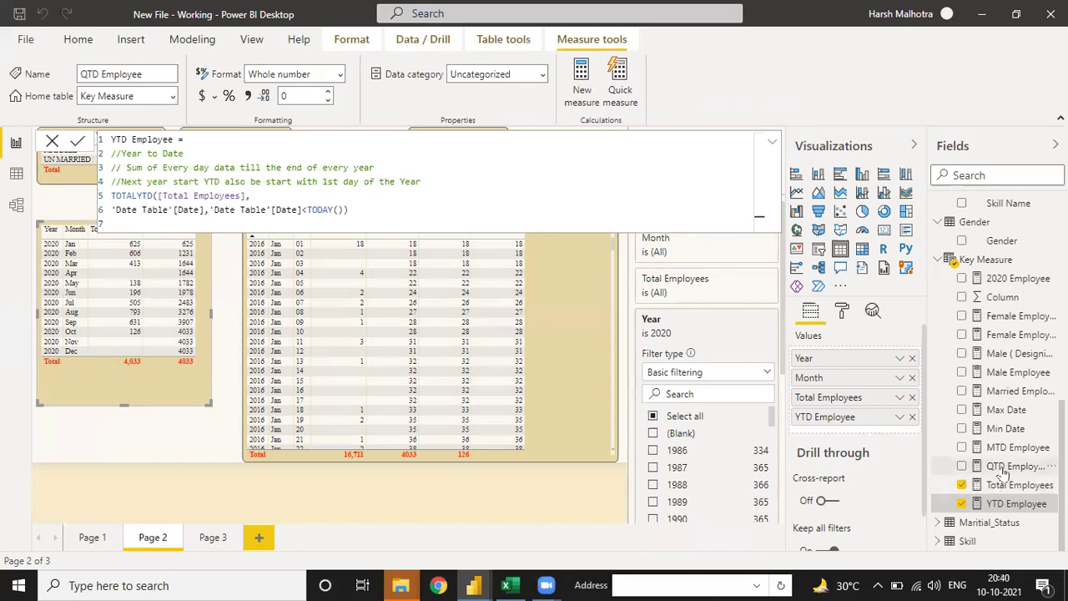
click(334, 139)
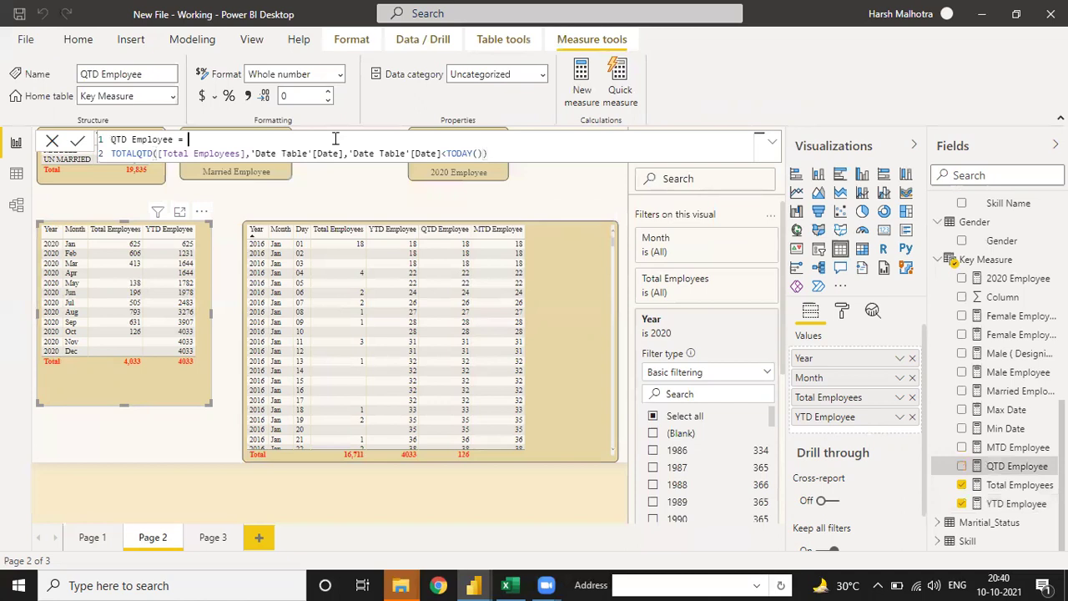
key(shift+Return)
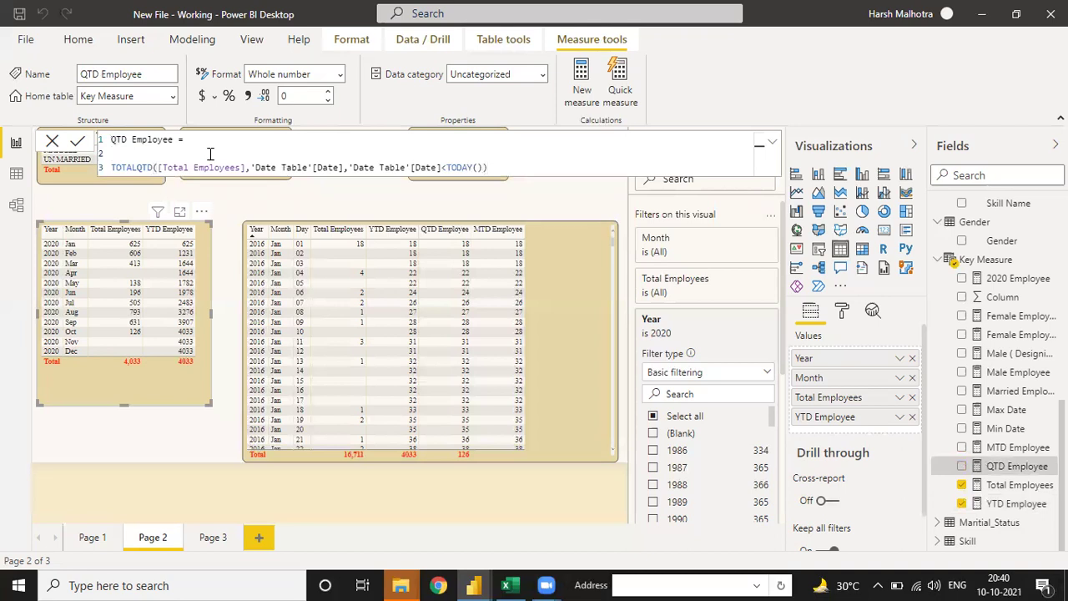
text(// Quarter to date)
key(shift+Return)
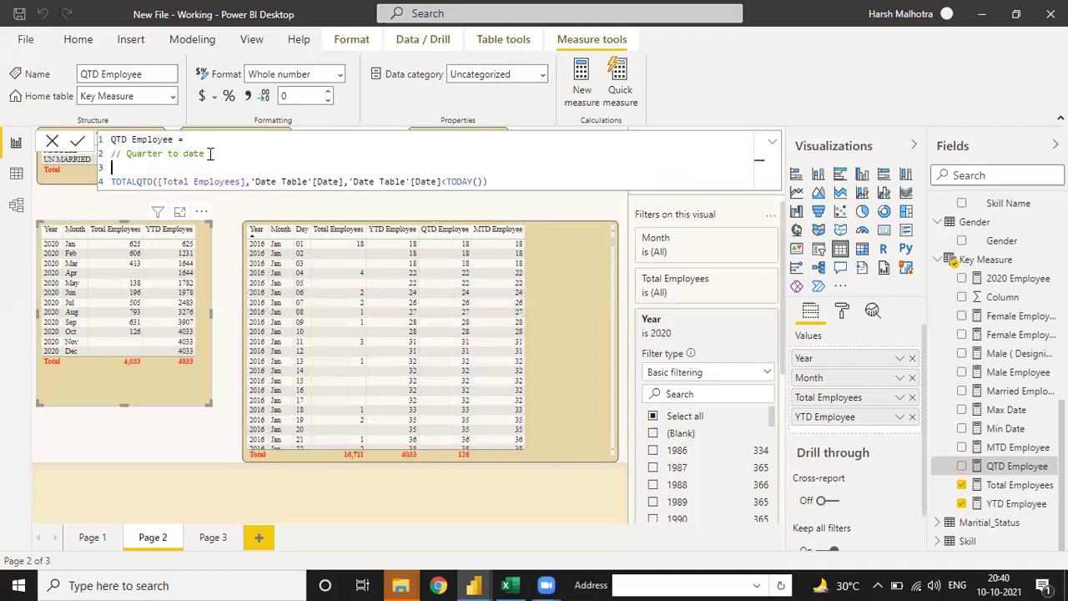
- Add a second QTD Employee comment line reading //Adding of data till the end day of the quarter
text(//Adding)
text( of )
text(t)
text(ata till)
key(BackSpace)
key(BackSpace)
key(BackSpace)
key(BackSpace)
key(BackSpace)
text(from )
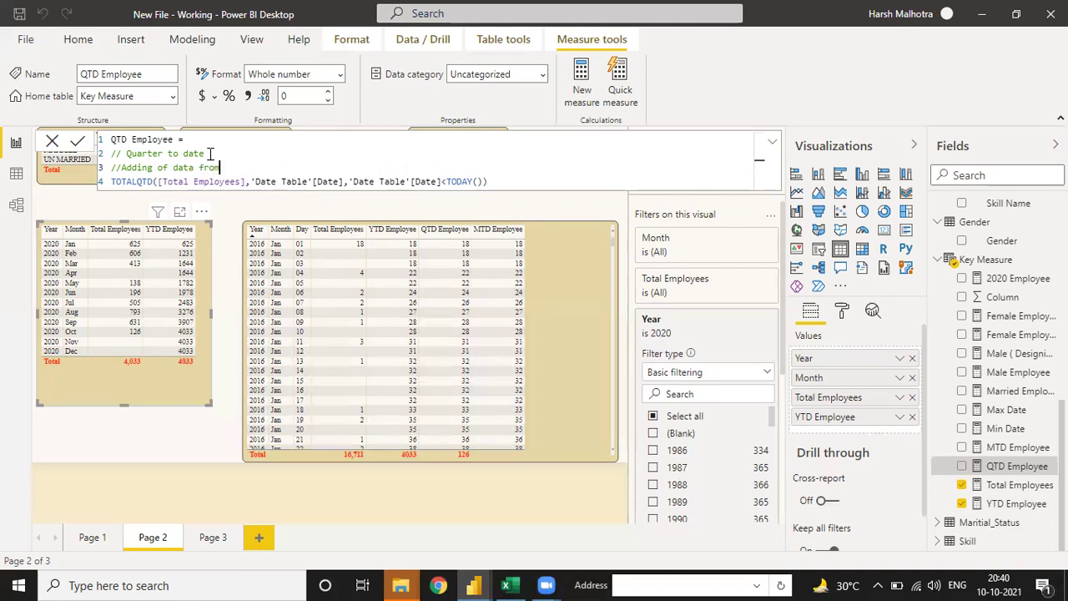
text(20)
key(BackSpace)
key(BackSpace)
key(BackSpace)
key(BackSpace)
key(BackSpace)
key(BackSpace)
text(till the )
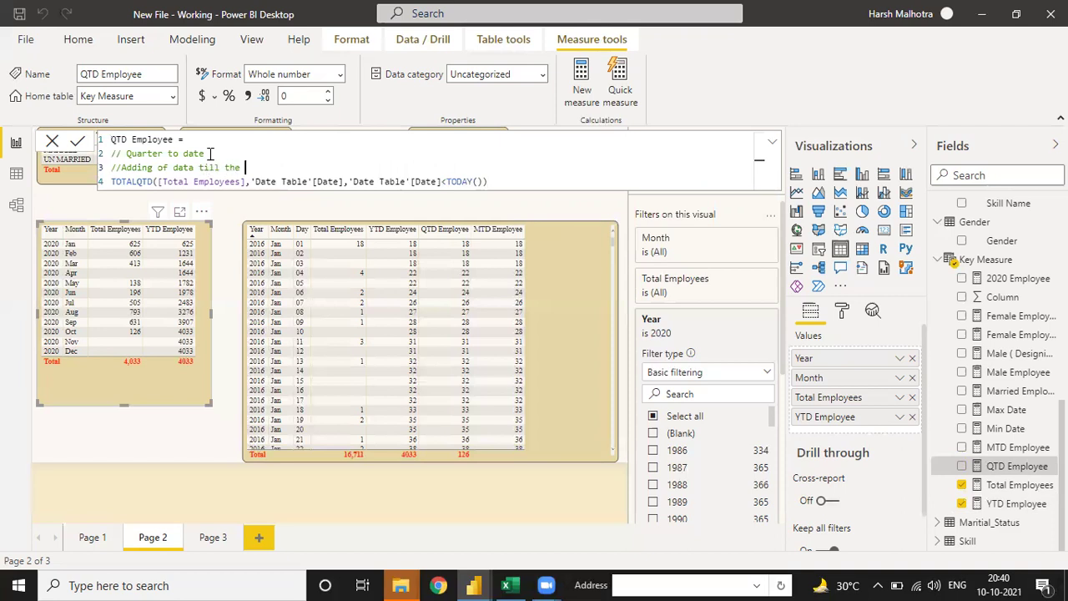
text(end day of the quarter)
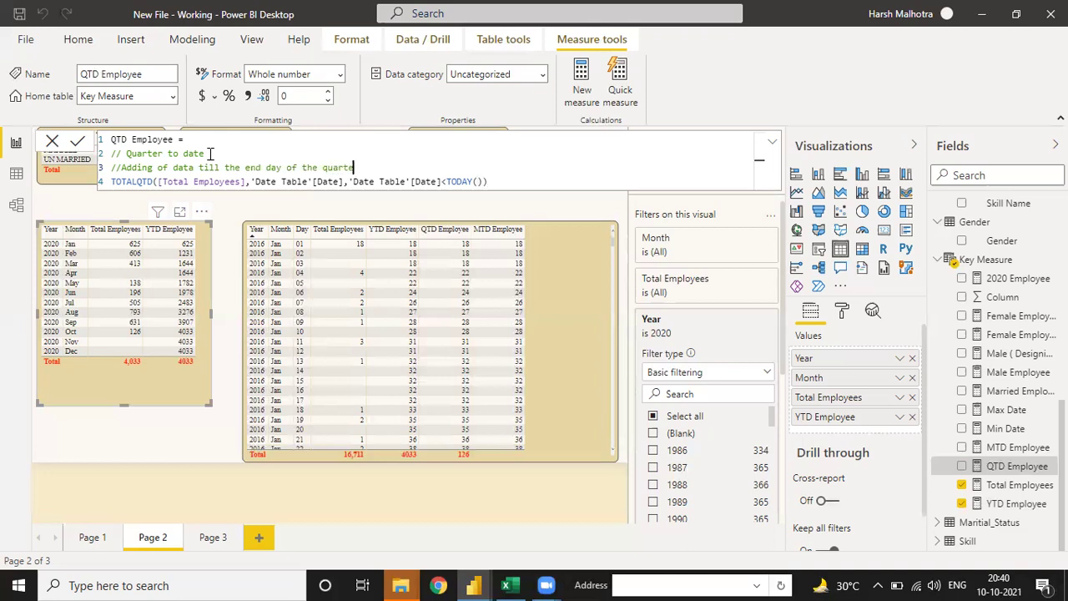
- Add a third QTD Employee comment line reading // 1jan 2021 to 31march2021, followed by a blank line
key(Return)
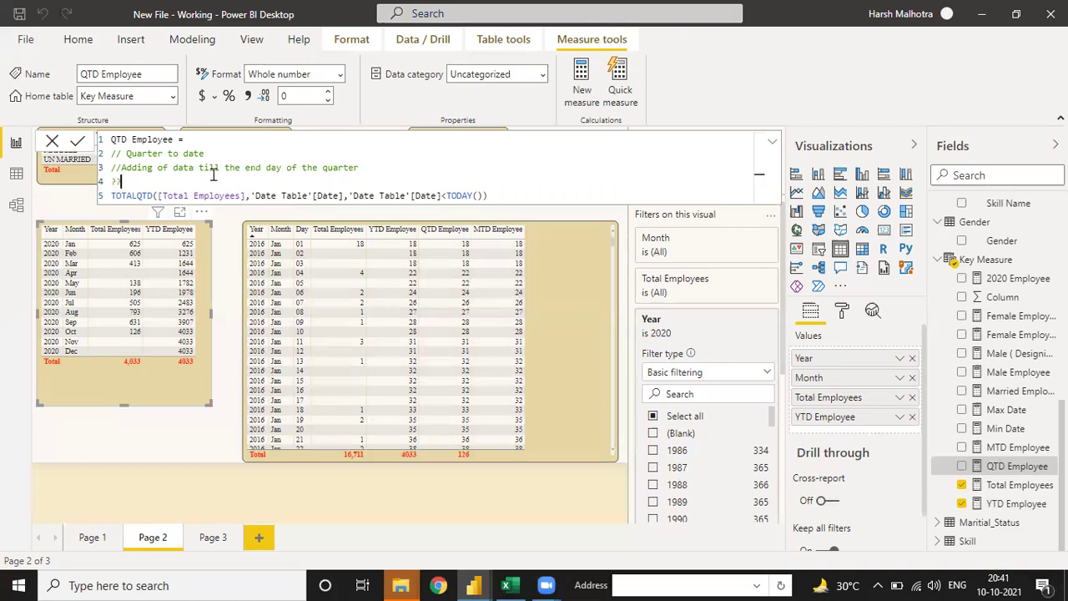
text(// 1jan 2021 to 31march2021)
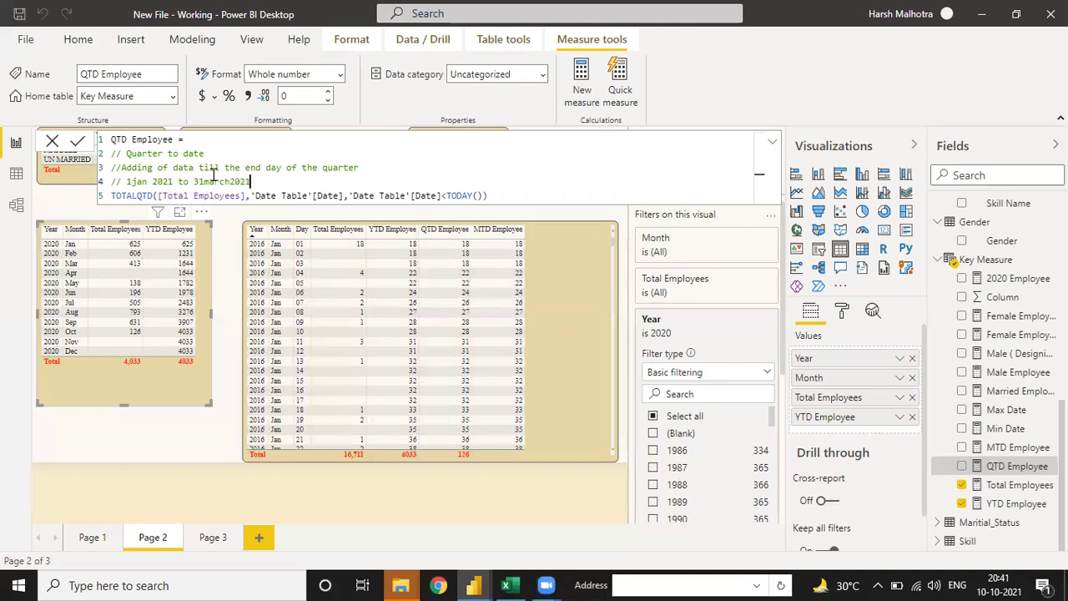
key(shift+Return)
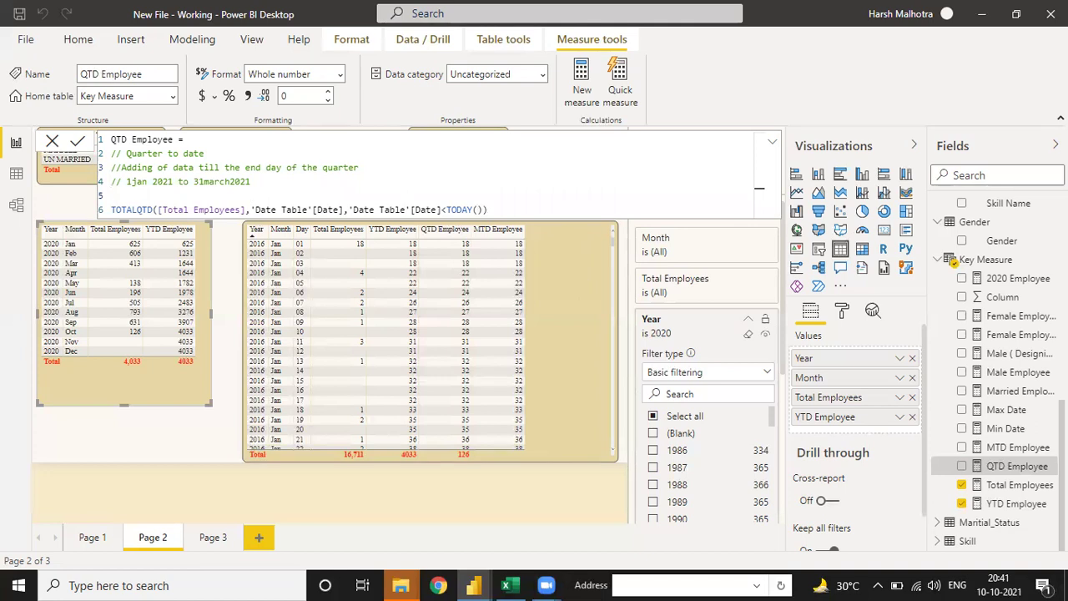
- Remove the // marks before Quarter to date in the QTD Employee formula and put them back
click(1028, 449)
click(128, 194)
click(121, 153)
key(BackSpace)
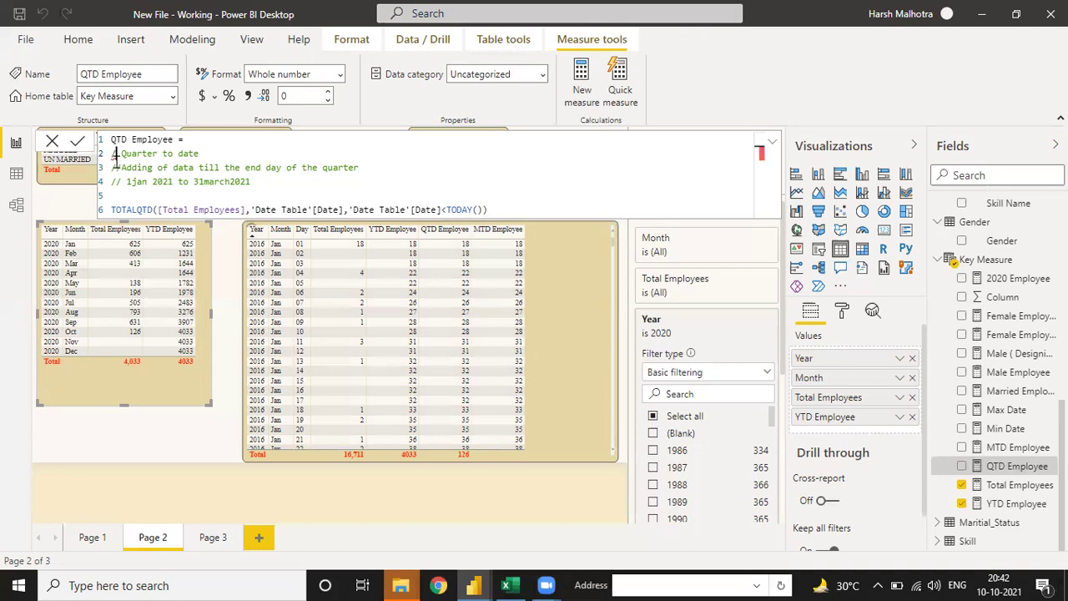
key(BackSpace)
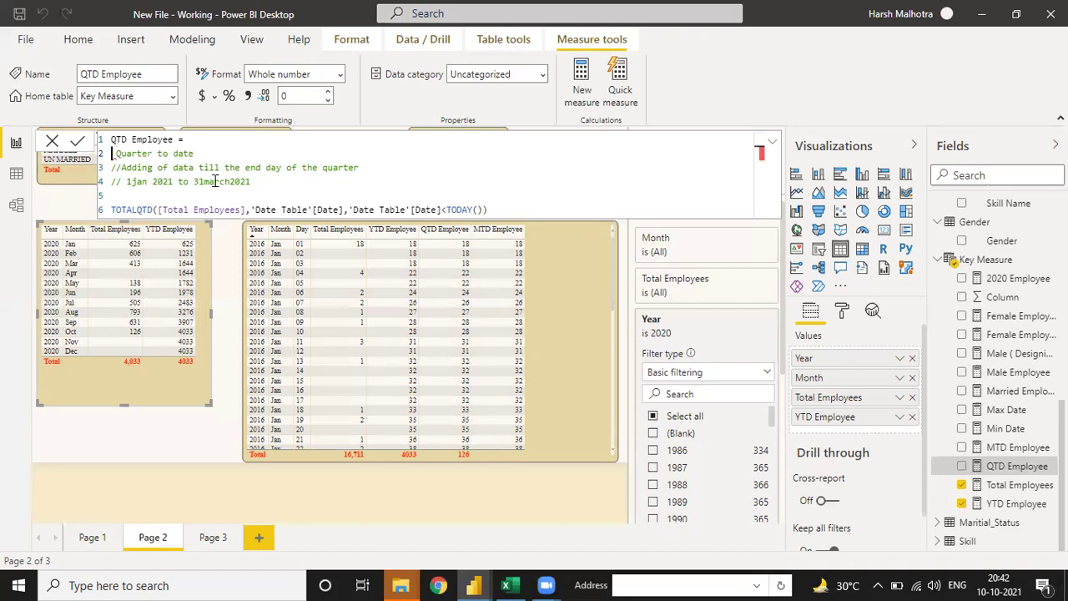
click(215, 181)
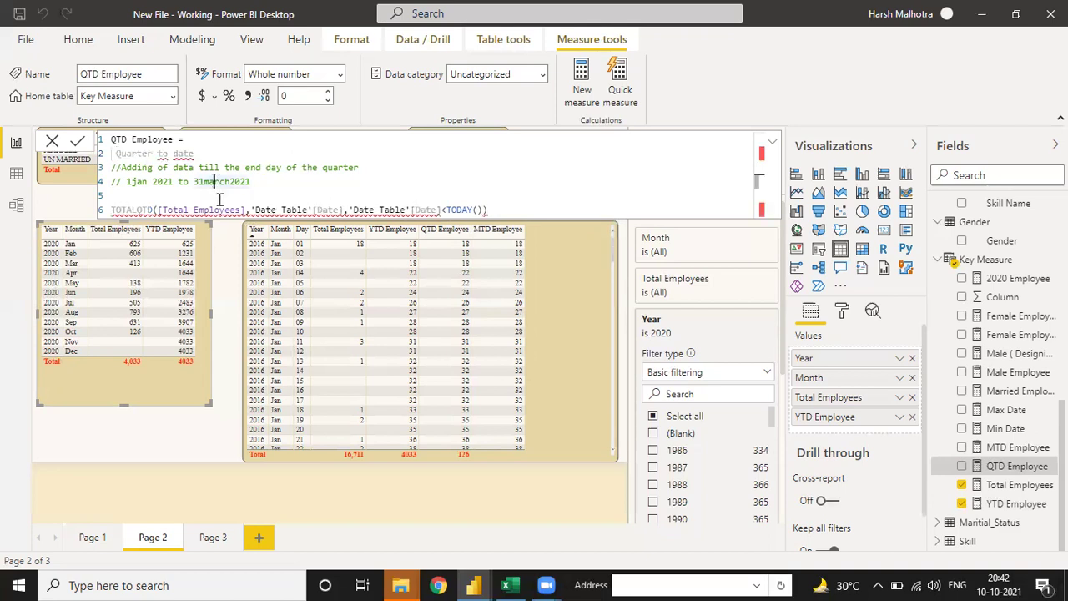
click(114, 154)
text(//)
- Insert a space between 31 and march in the QTD Employee date-range comment
click(174, 181)
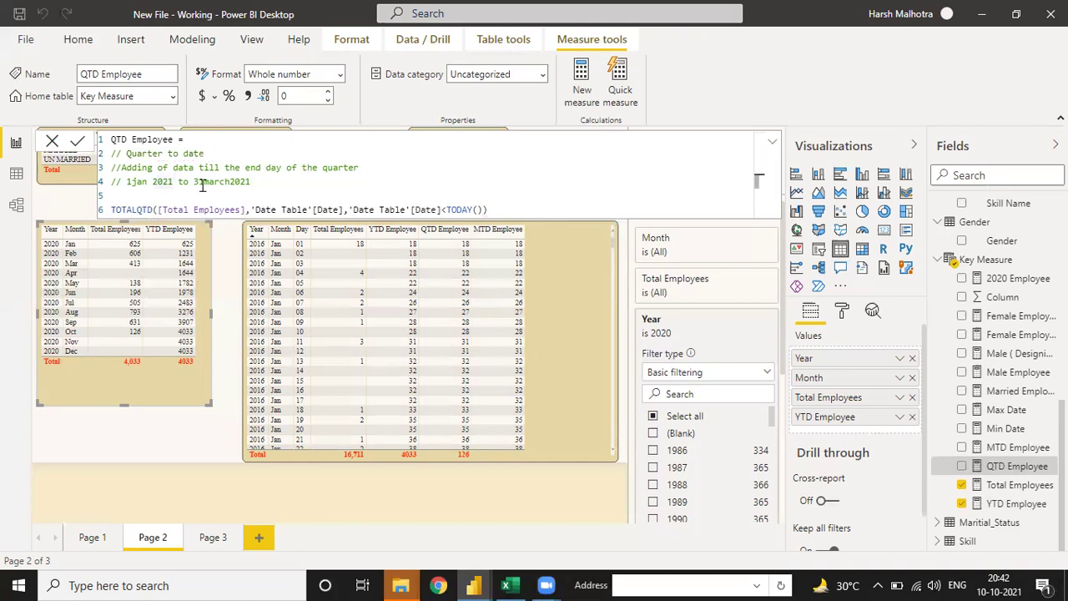
click(200, 182)
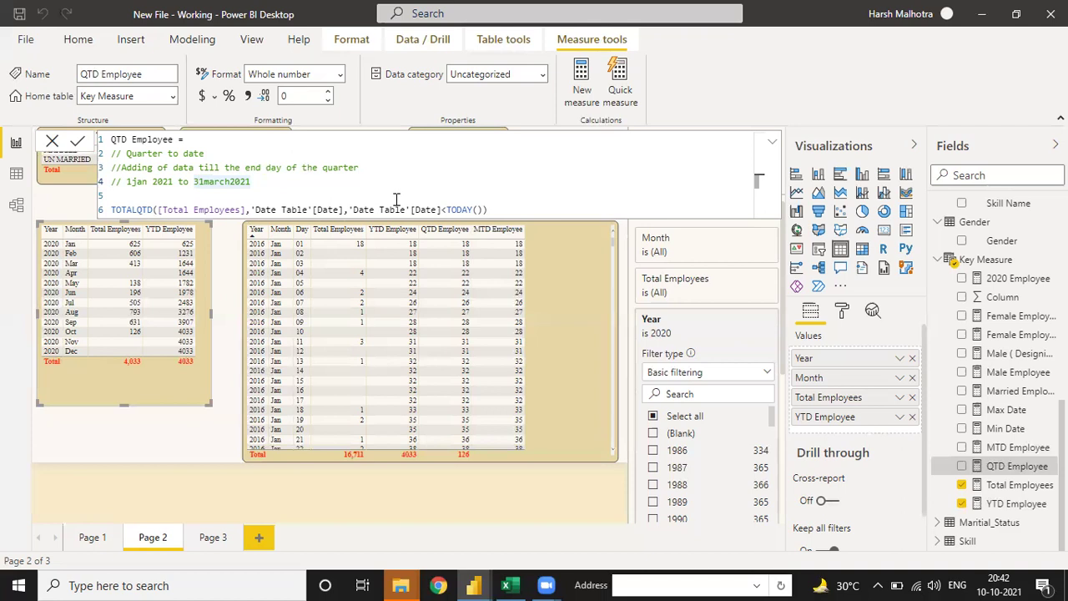
click(204, 181)
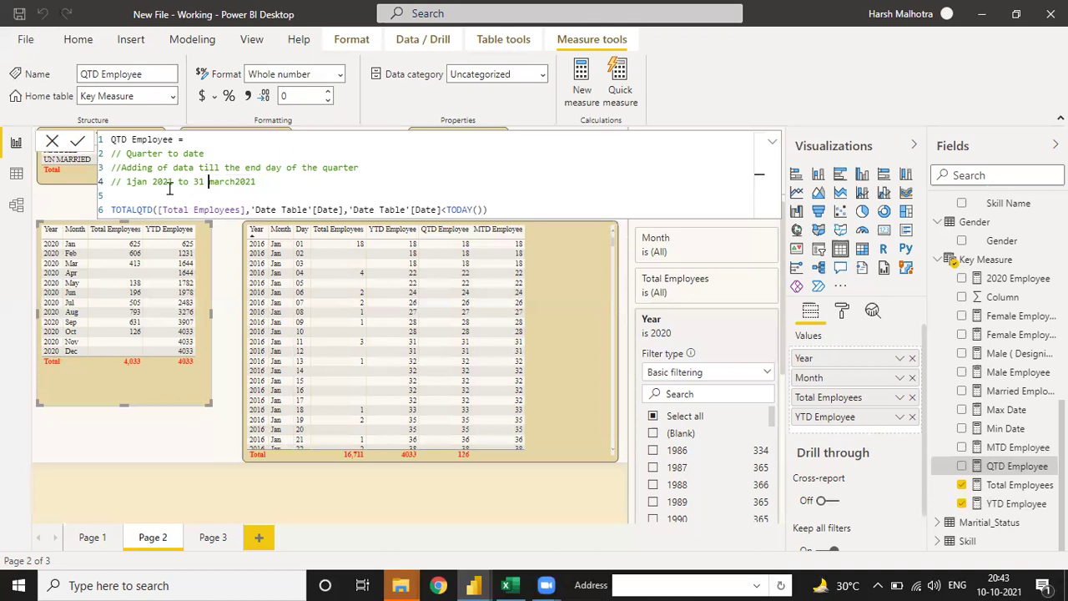
- Try double and single quotation marks on the blank line under the QTD Employee comments and delete them
click(255, 195)
text("")
key(BackSpace)
key(BackSpace)
text(')
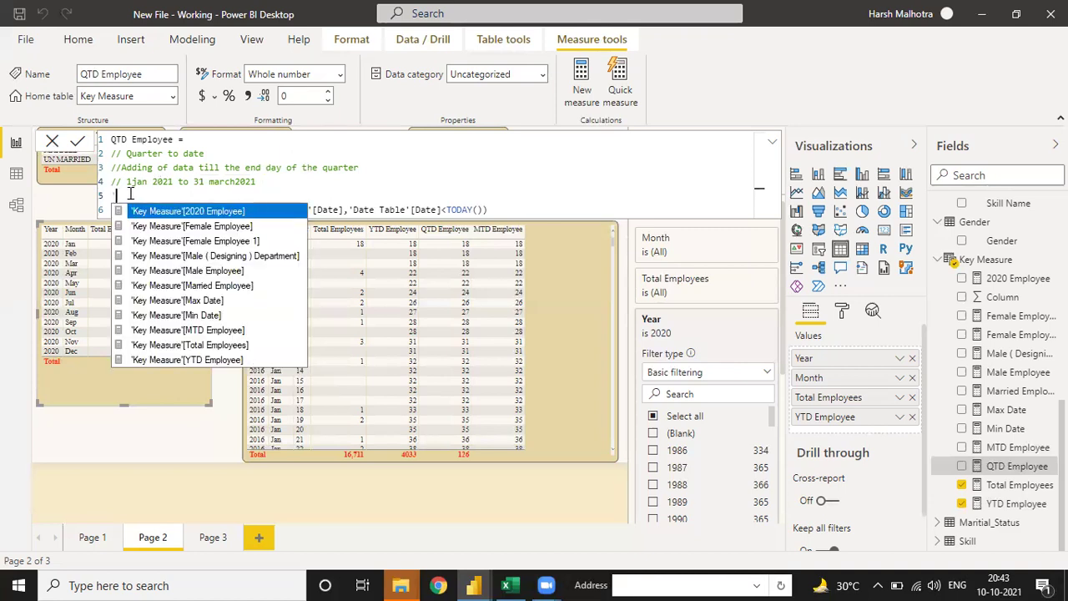
key(BackSpace)
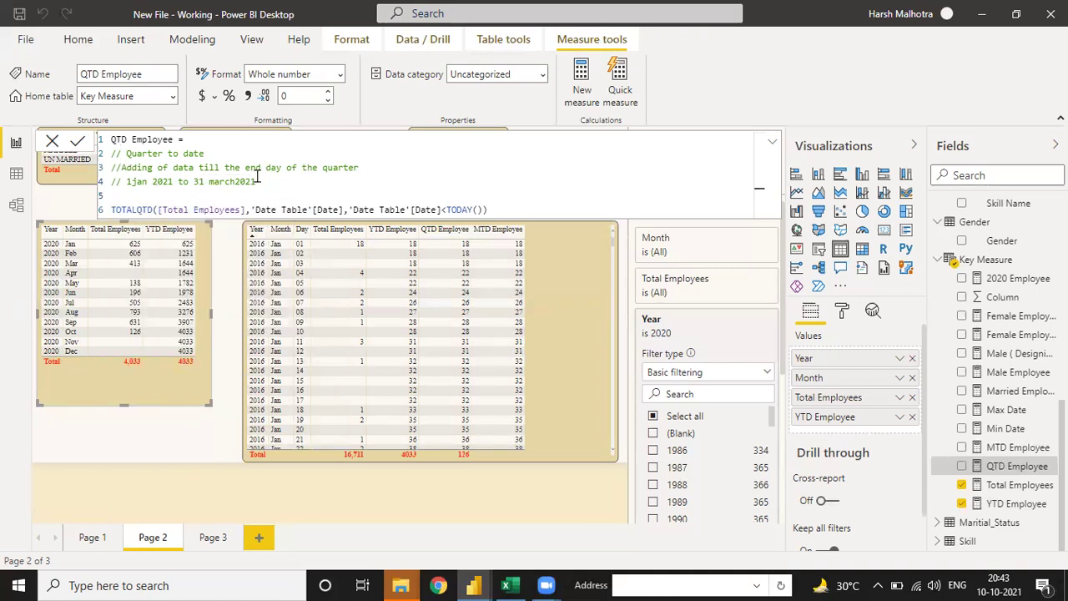
- Strip the comment slashes from the Quarter to date line of the QTD Employee formula
shift+click(126, 154)
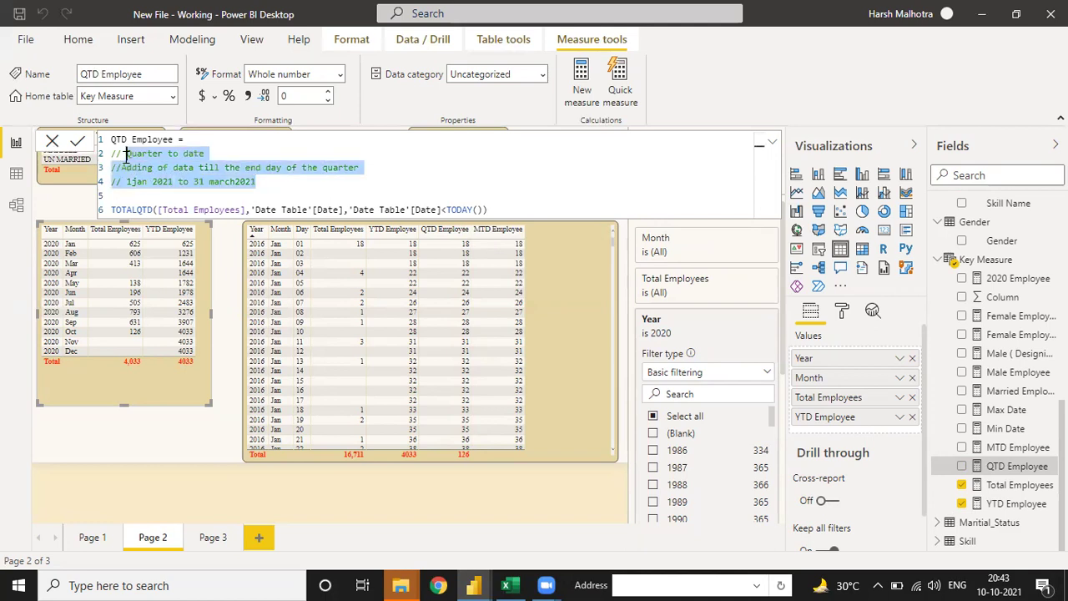
click(198, 176)
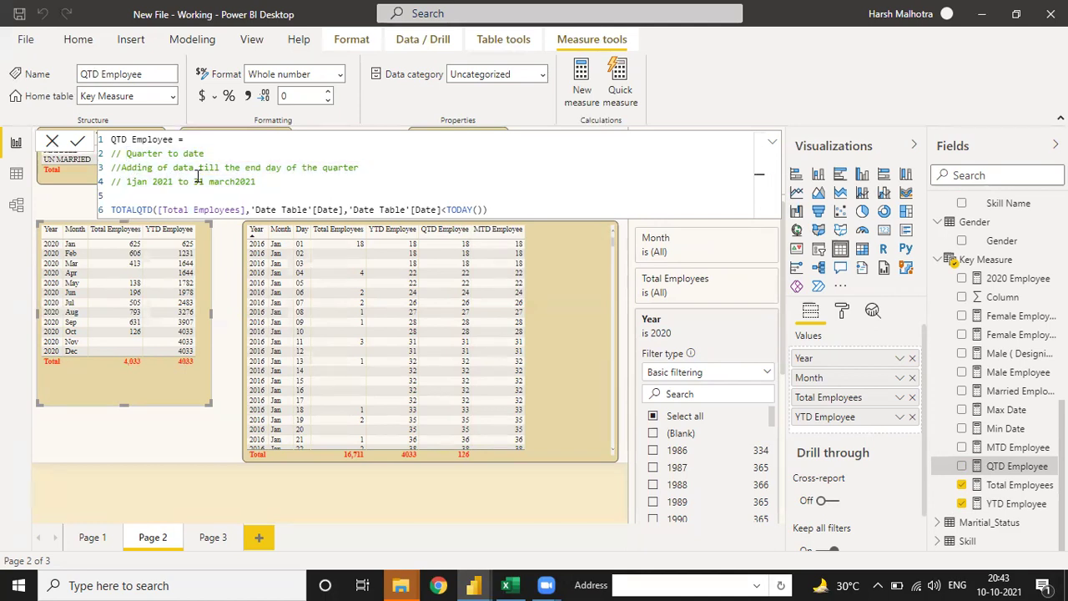
click(122, 154)
key(BackSpace)
key(BackSpace)
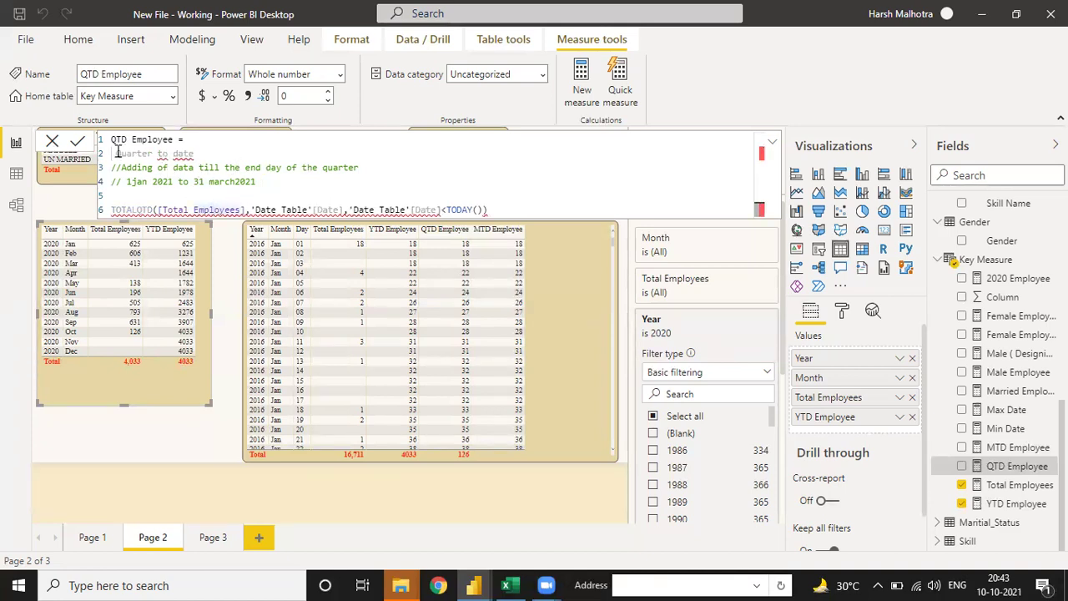
- Put the // comment marks back before Quarter to date in the QTD Employee formula
text(//)
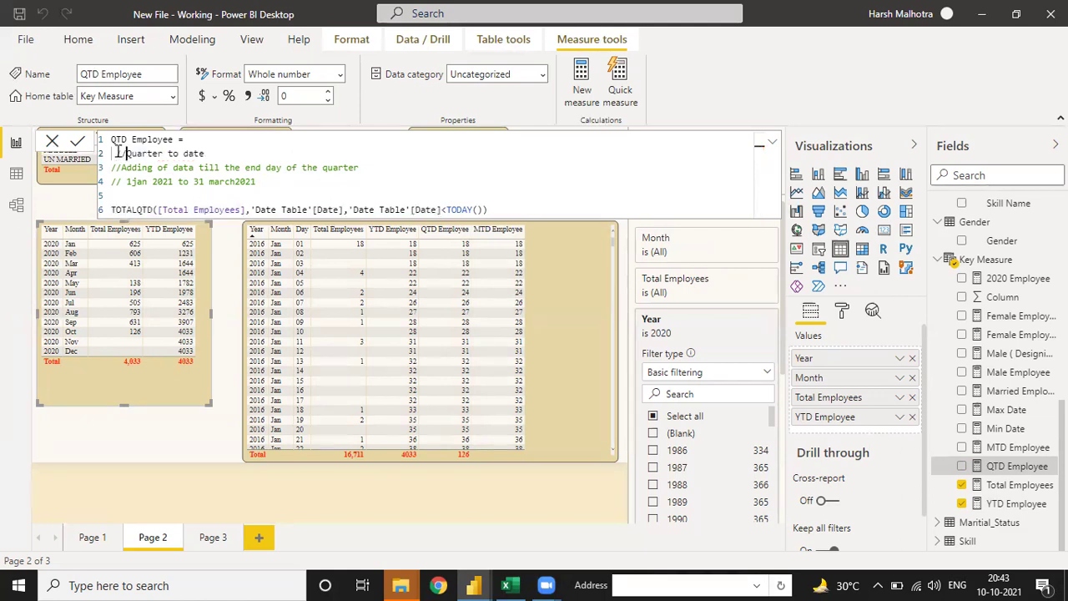
click(254, 196)
click(112, 209)
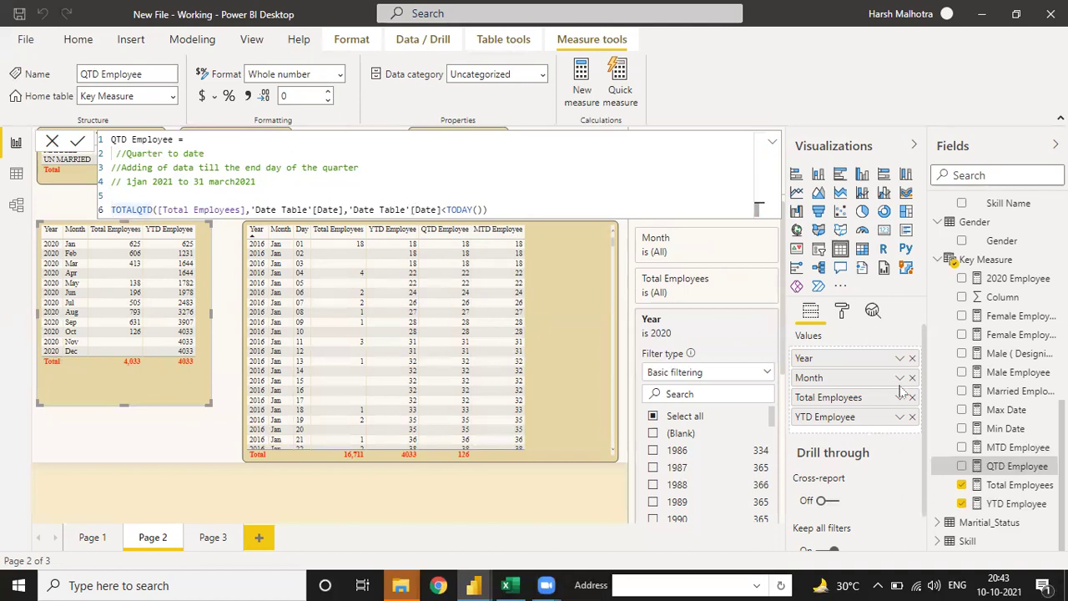
click(1007, 448)
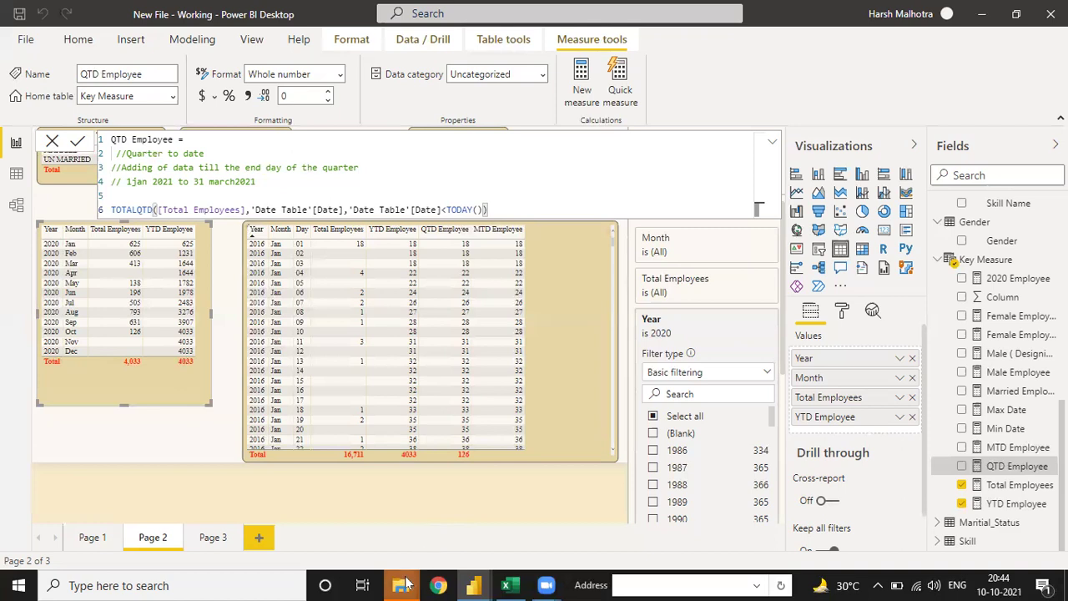
- Switch to File Explorer and open the Enterprise-DNA-DAX-Formula-Reference-Guide PDF from the Downloads folder
mouse_move(404, 583)
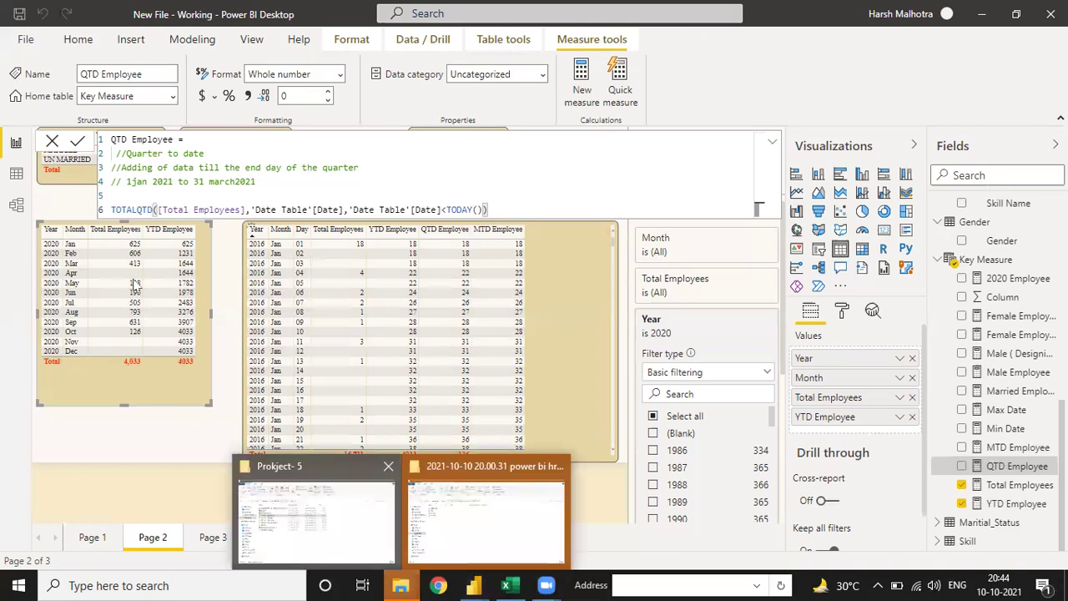
click(303, 512)
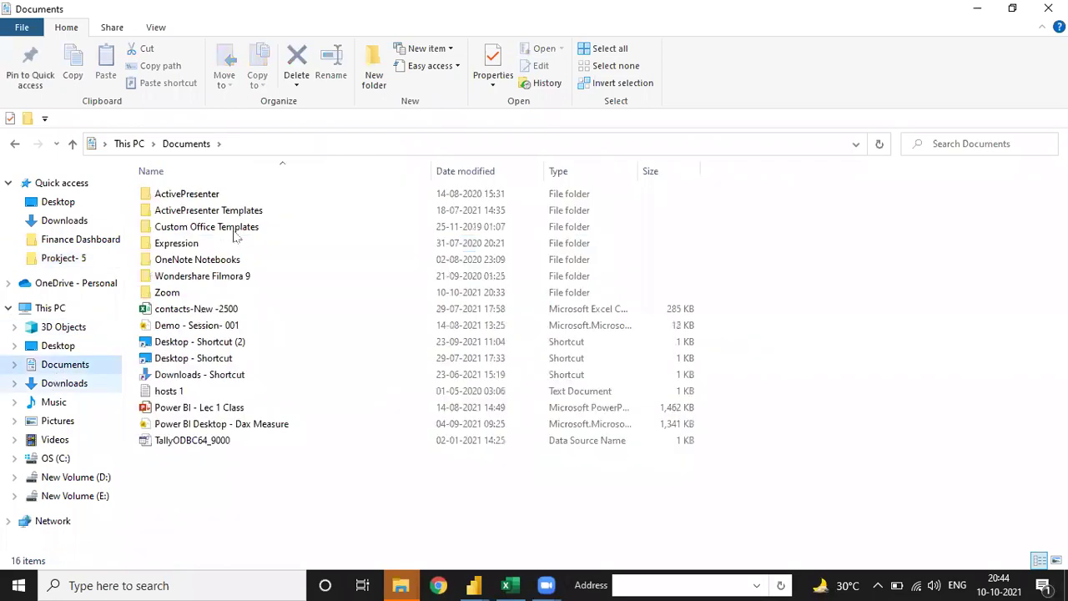
click(53, 382)
click(271, 217)
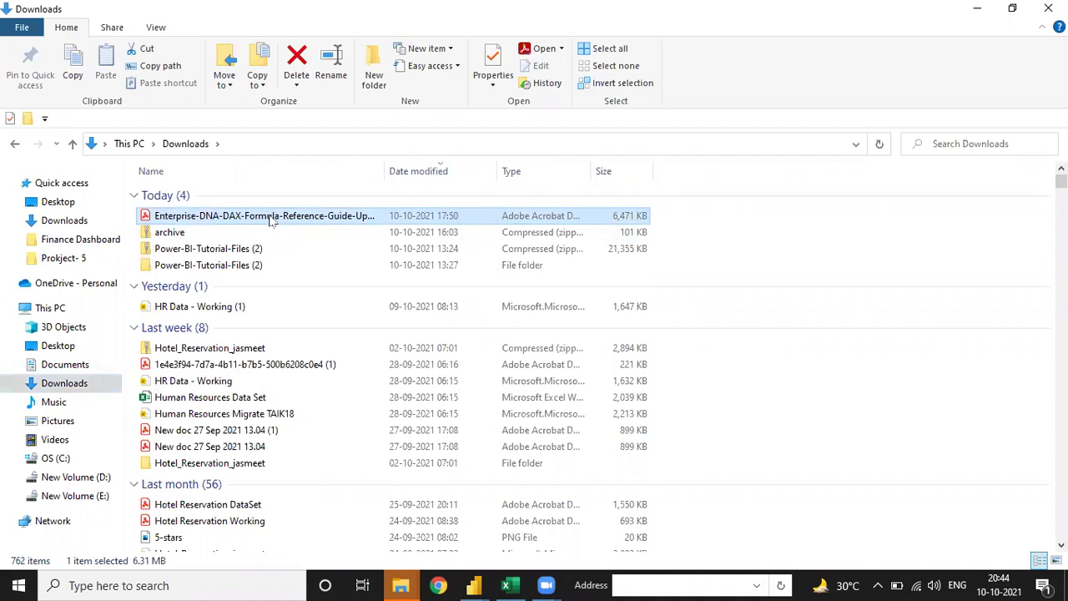
double_click(359, 219)
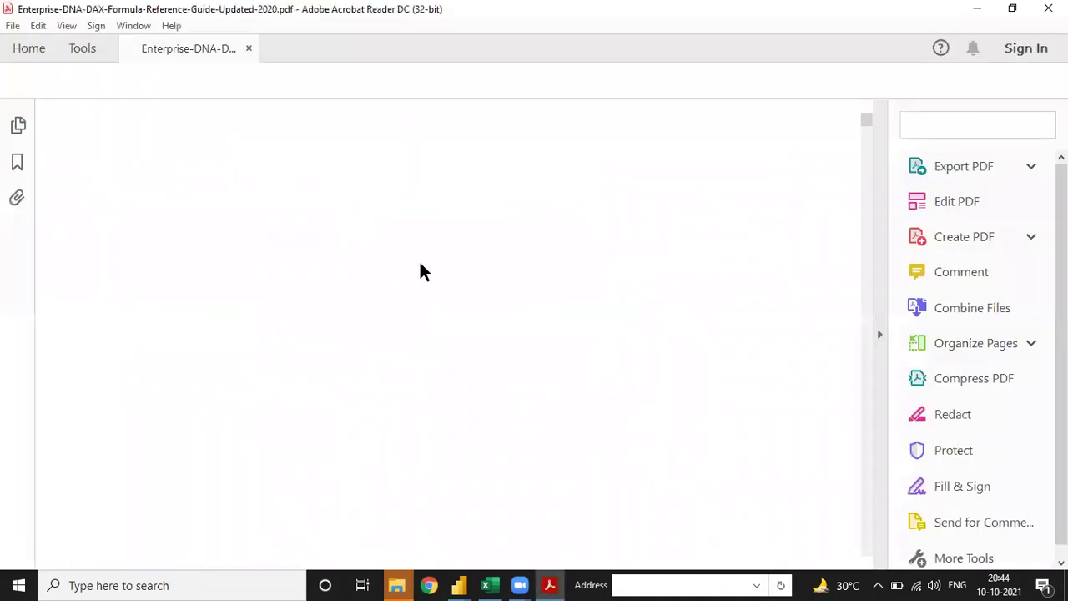
- Look through the guide's opening pages and examine the Date and Time Functions list in its table of contents
scroll(421, 271, down, 5)
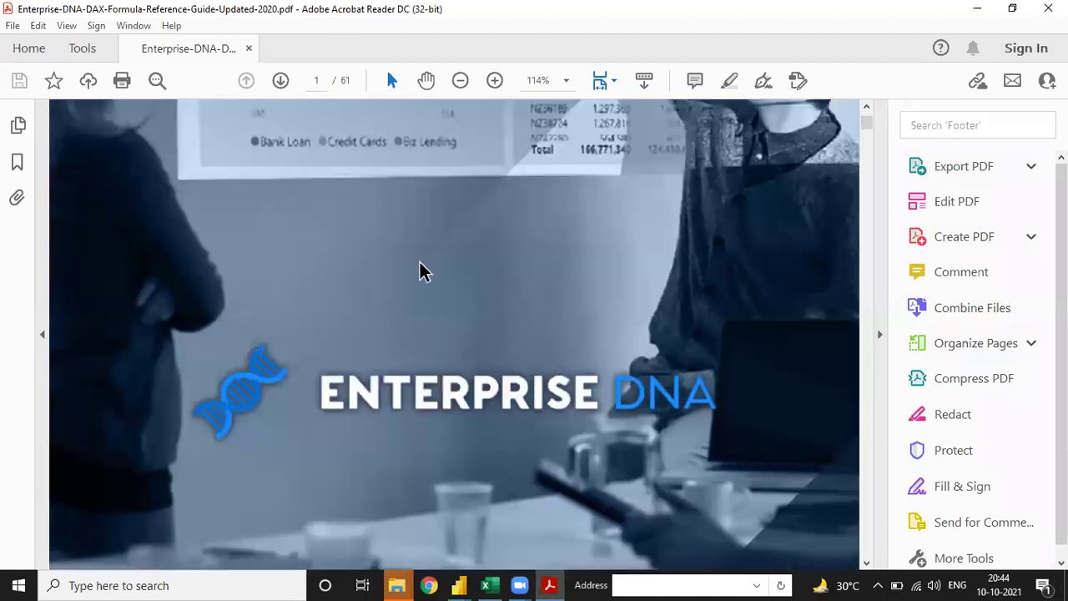
scroll(422, 271, down, 10)
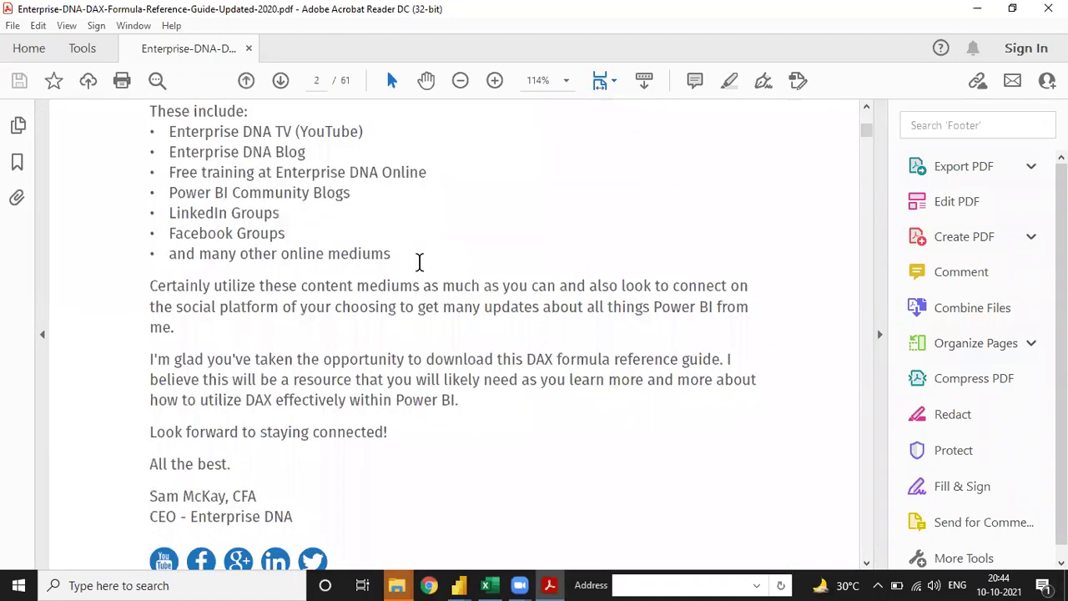
scroll(419, 261, down, 4)
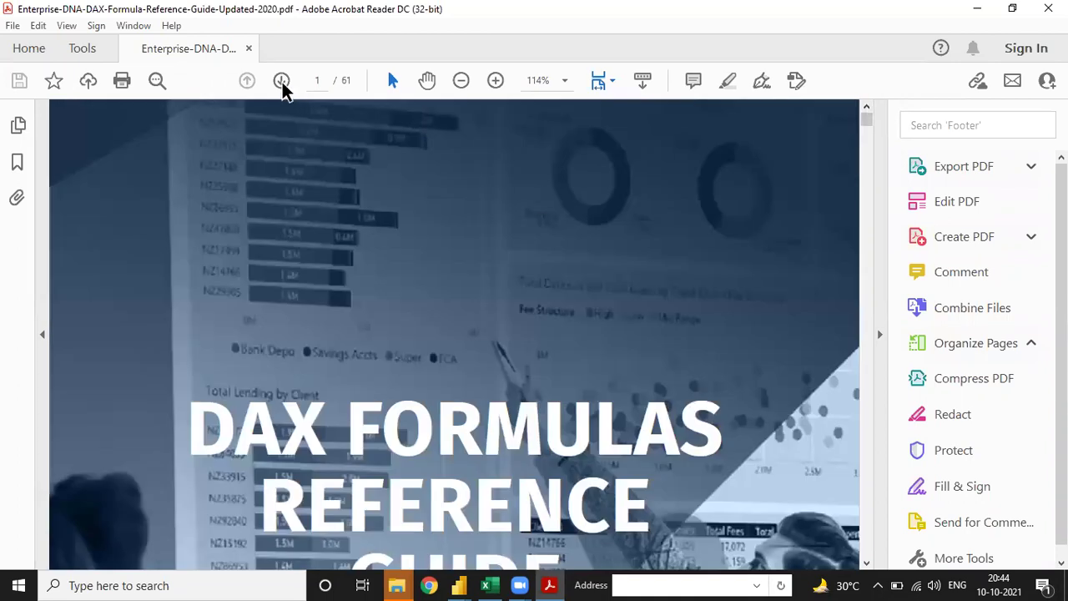
click(282, 86)
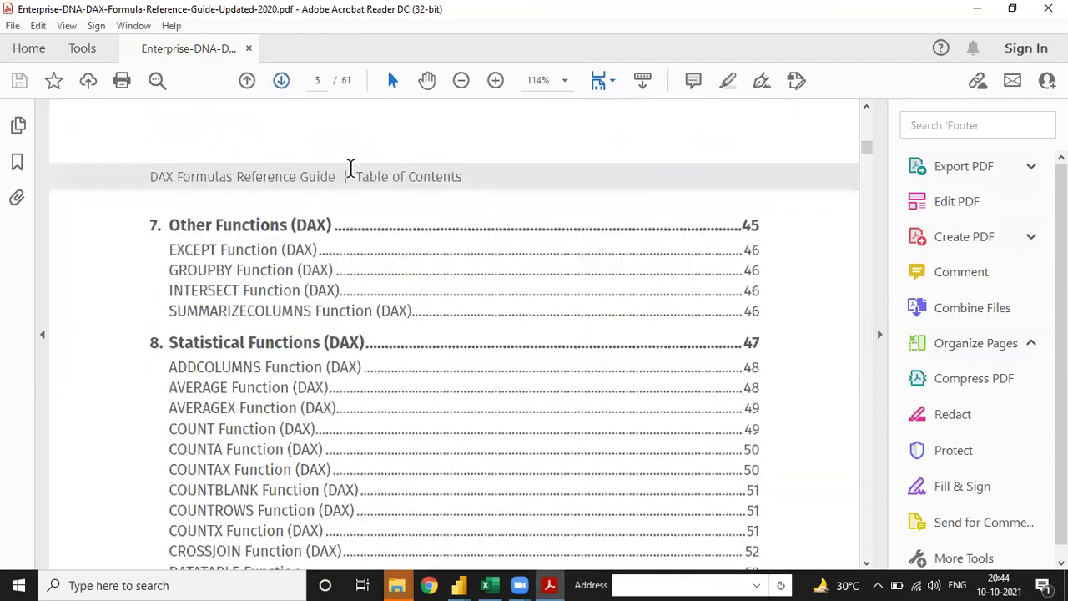
click(252, 80)
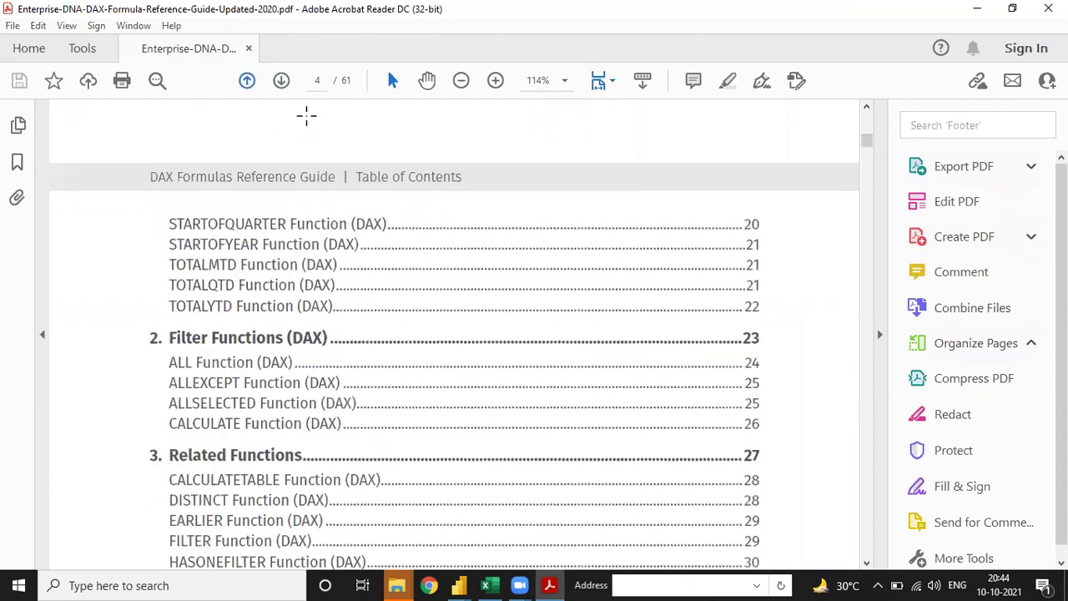
key(Home)
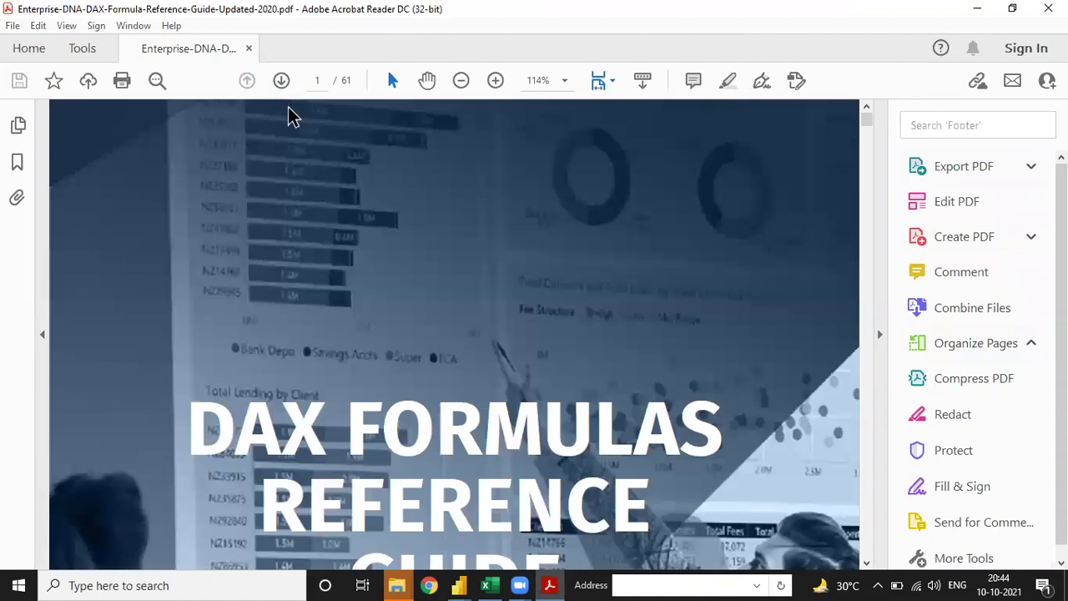
click(281, 83)
click(281, 81)
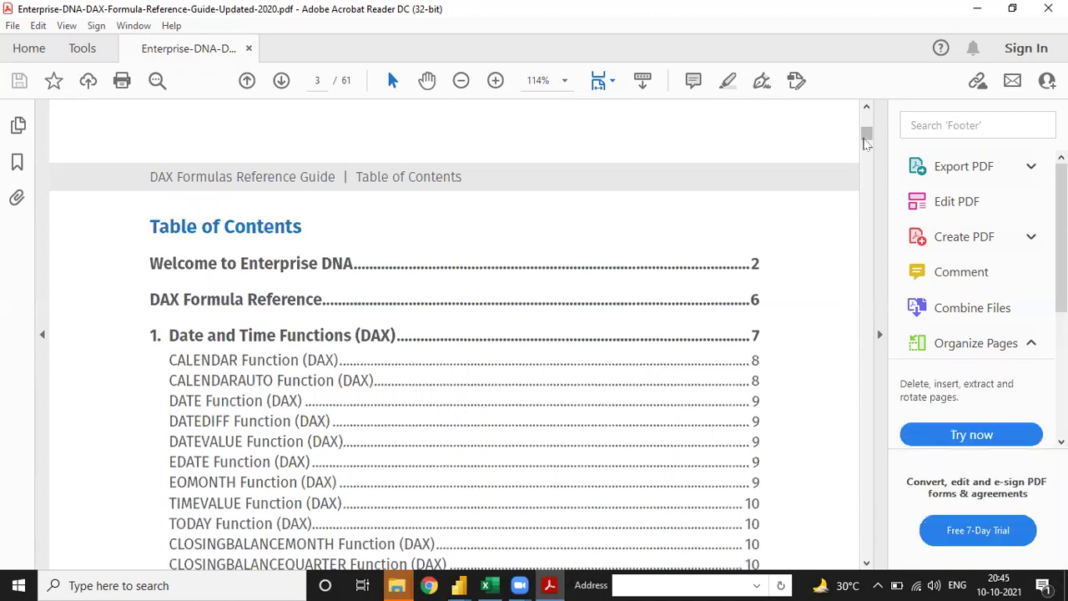
mouse_move(867, 142)
mouse_down()
mouse_move(868, 152)
mouse_move(867, 133)
mouse_up()
scroll(566, 325, down, 6)
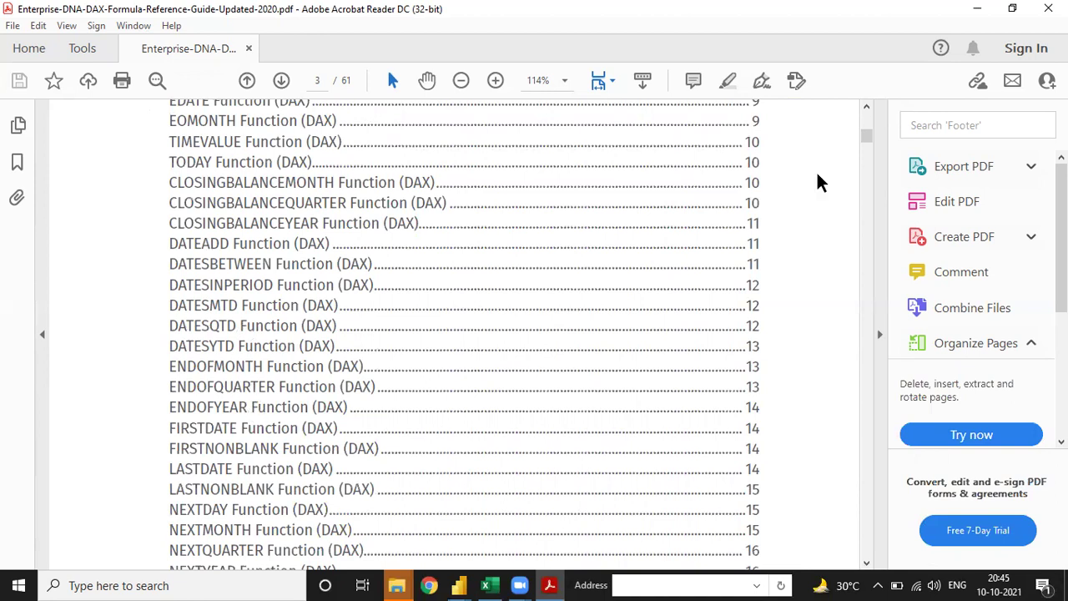
- View the DATEDIFF function entry on page 9 of the guide and return to the New File - Working report in Power BI
drag(867, 146, 868, 184)
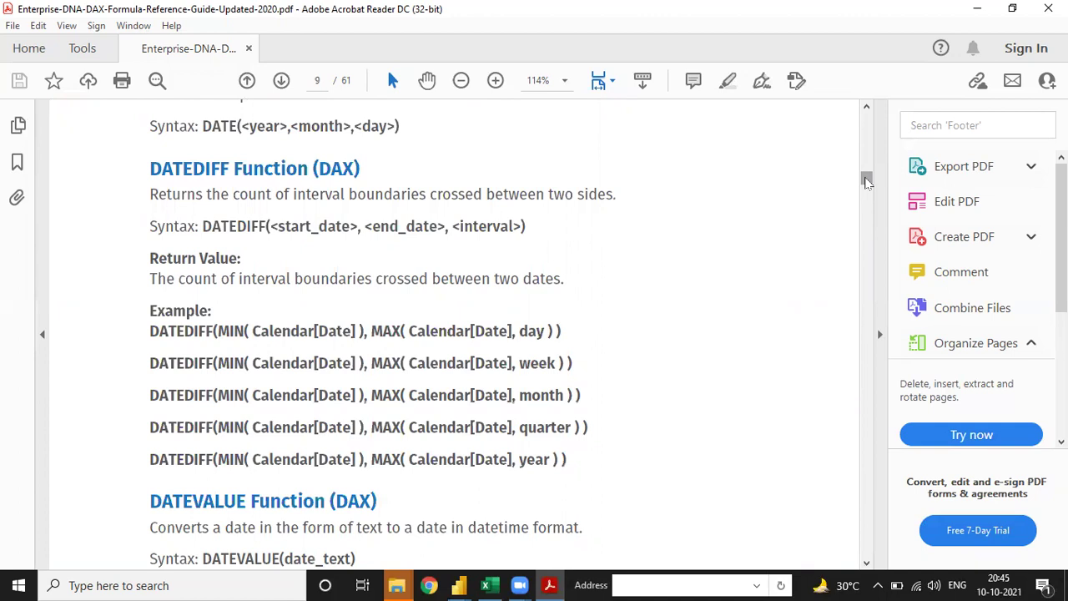
click(457, 584)
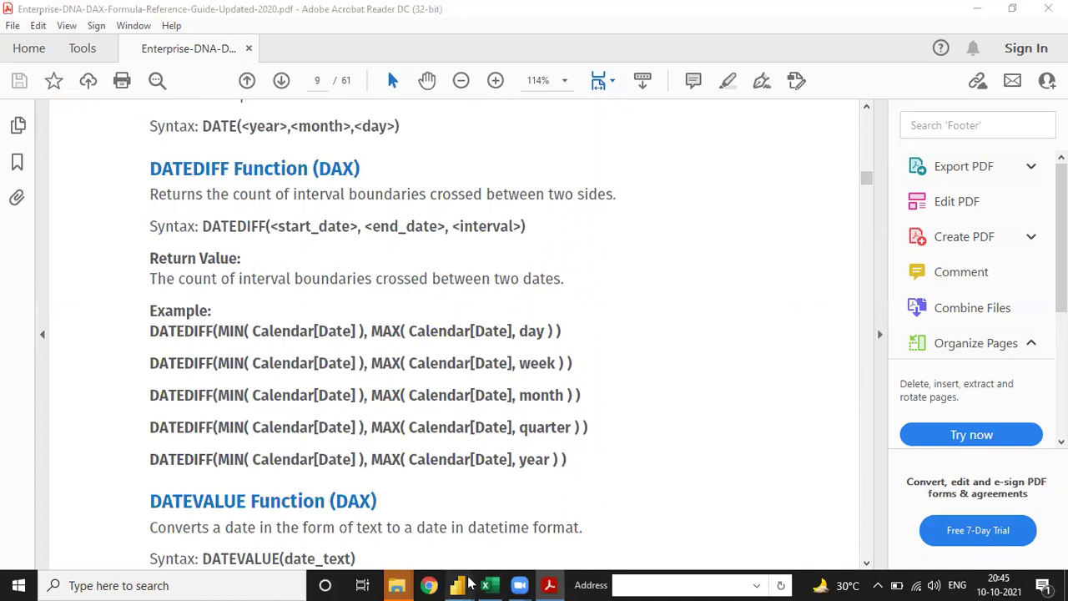
click(383, 531)
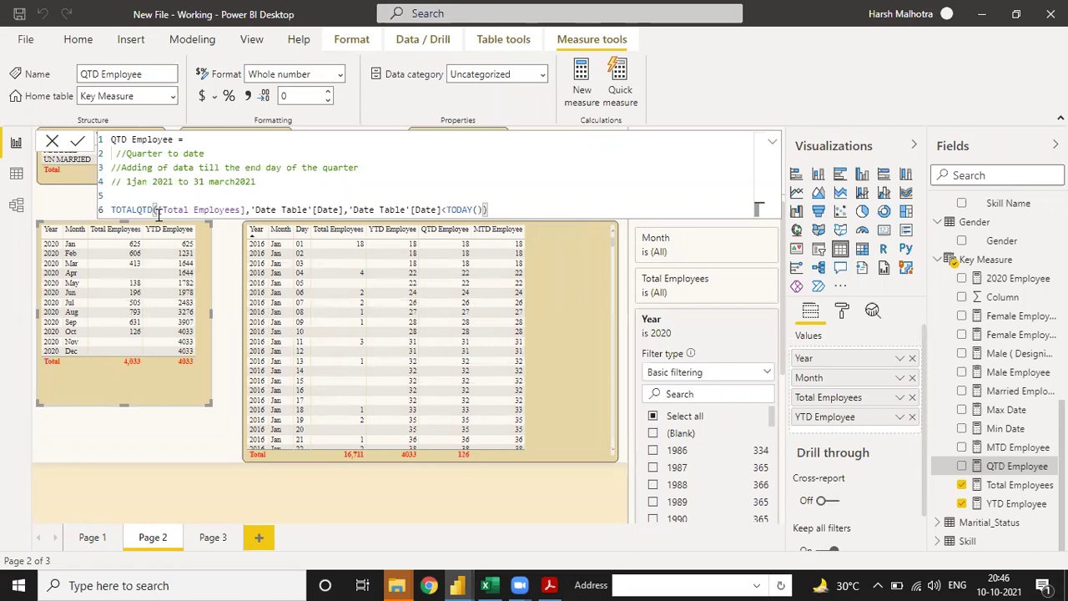
- Switch back to the PDF guide in Acrobat Reader and review the function lists in its table of contents
key(alt+Tab)
scroll(310, 303, down, 5)
scroll(309, 303, up, 15)
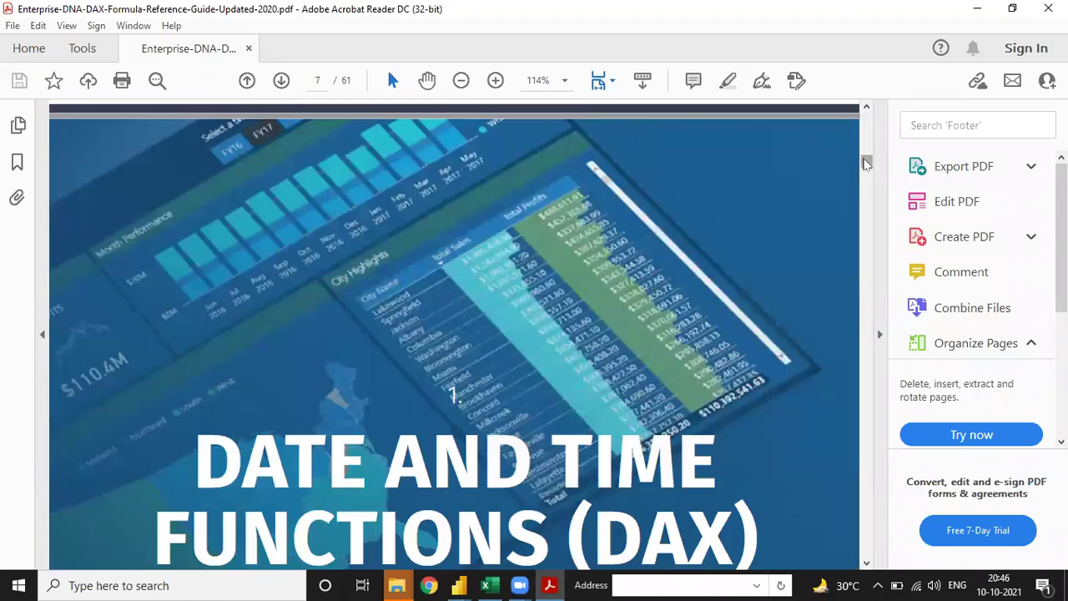
click(867, 108)
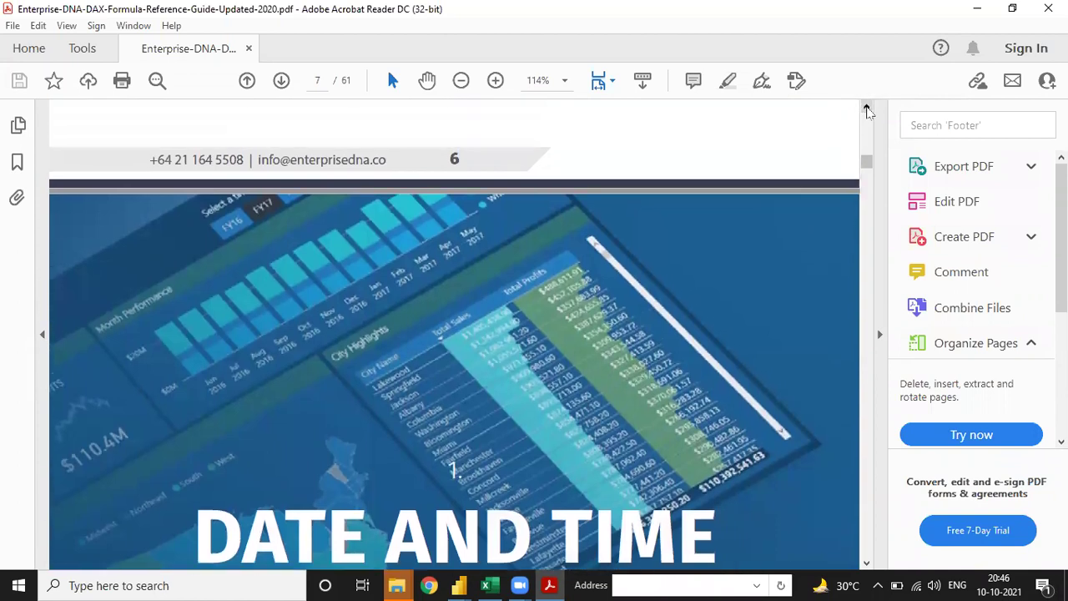
drag(867, 109, 868, 111)
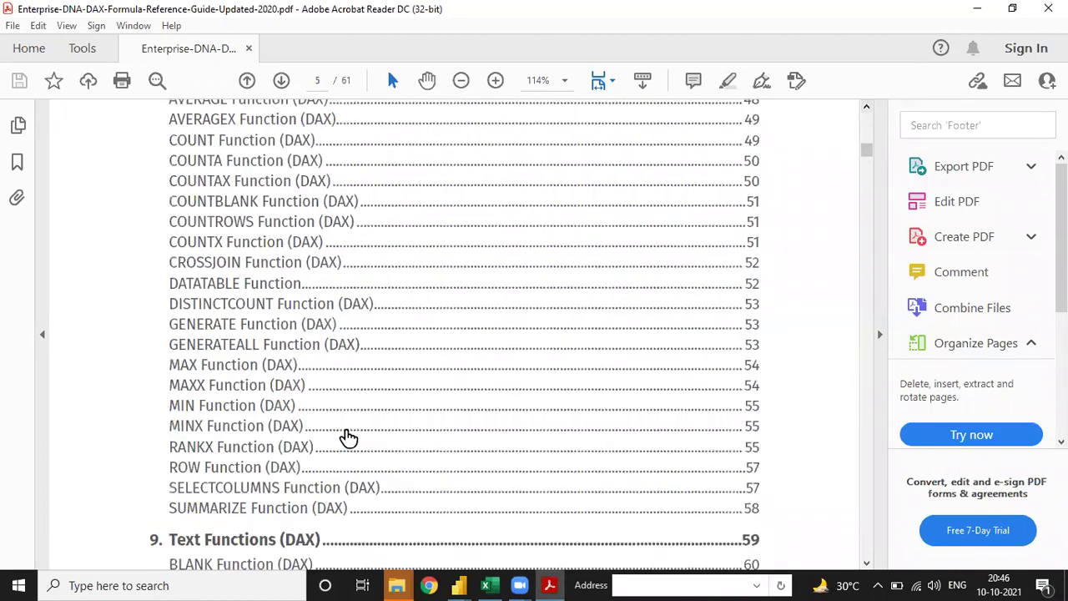
scroll(347, 439, up, 3)
scroll(347, 439, up, 3)
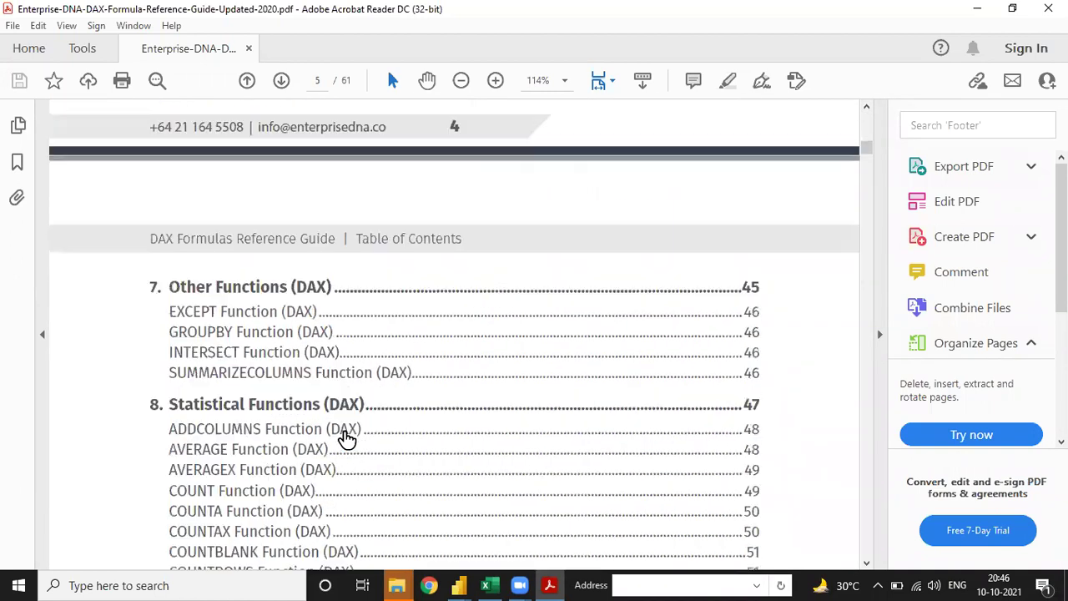
scroll(347, 439, up, 10)
scroll(347, 439, up, 20)
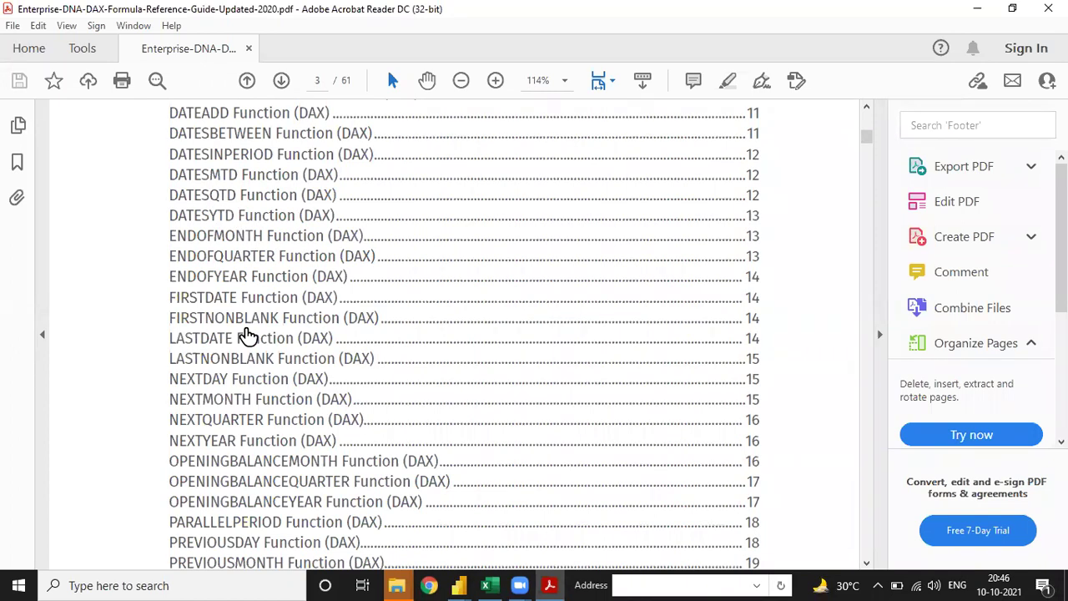
- Search the DAX reference guide for "Total YTD"
key(ctrl+f)
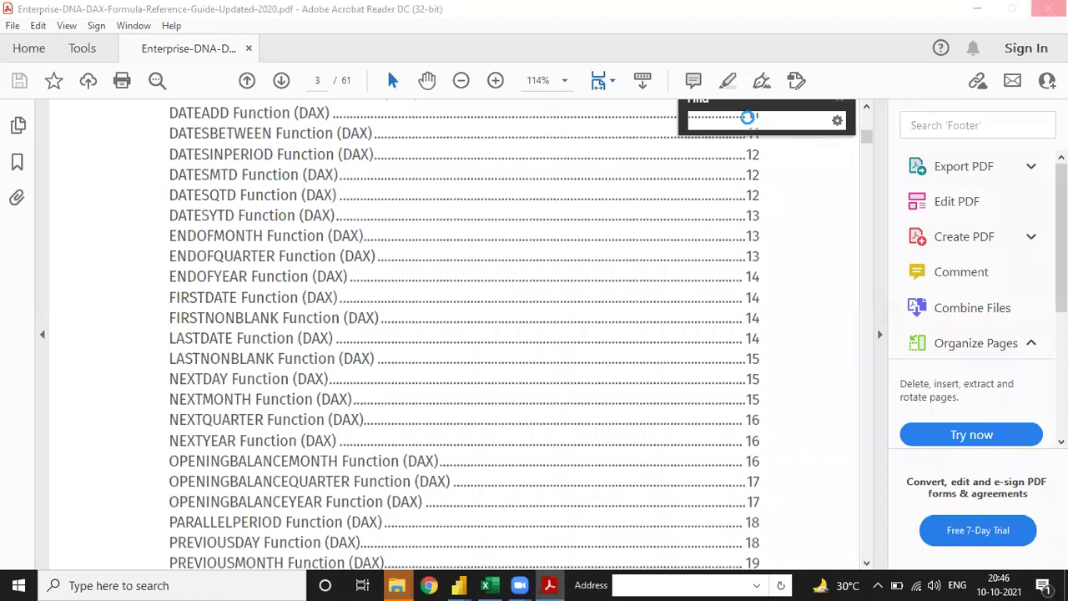
click(743, 127)
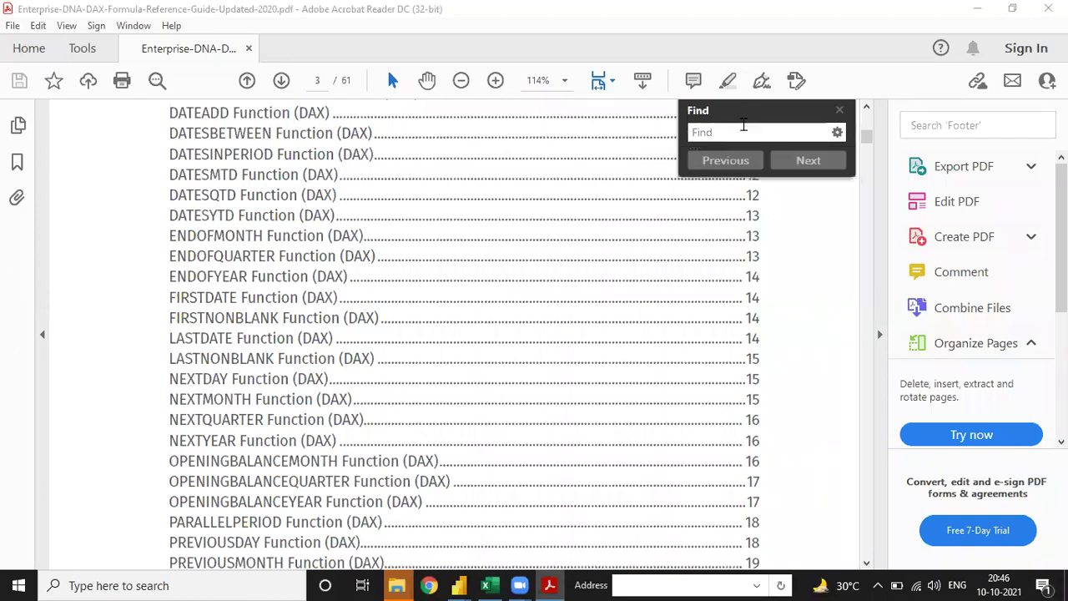
click(743, 127)
text(To)
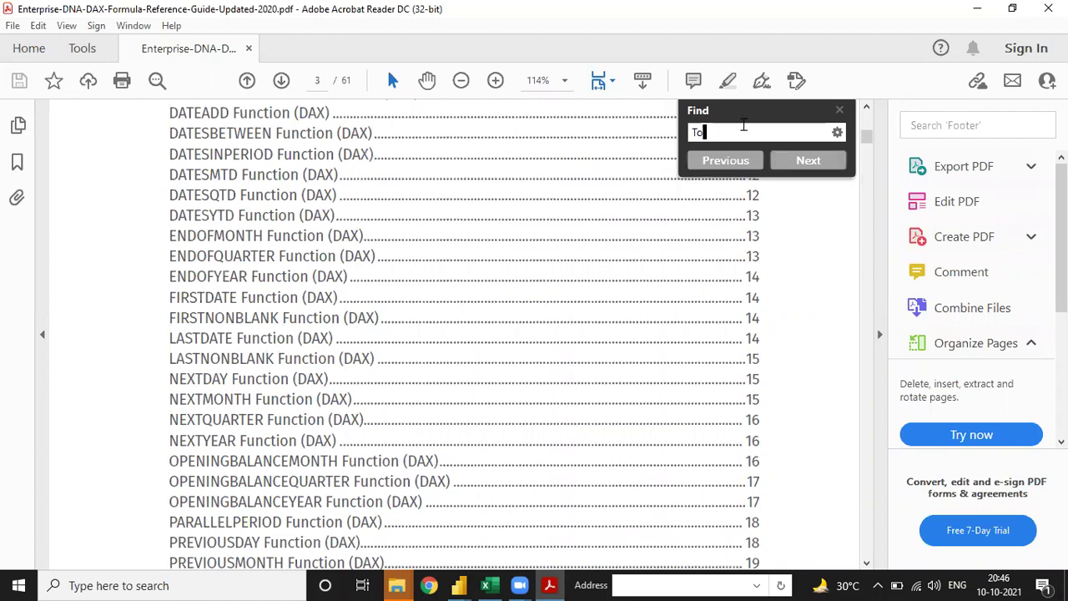
text(tal YTD)
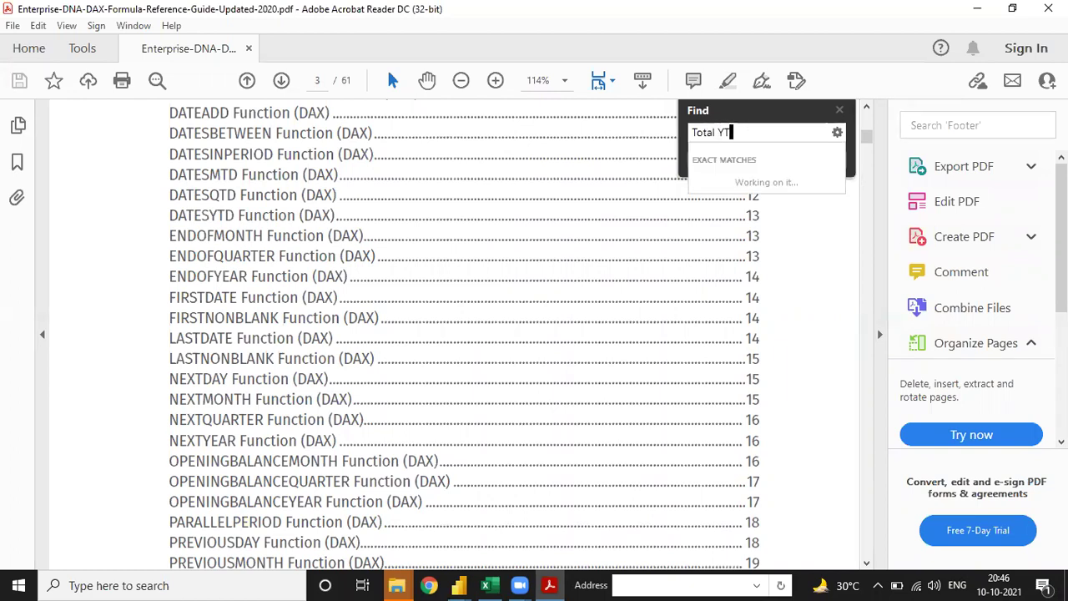
key(Return)
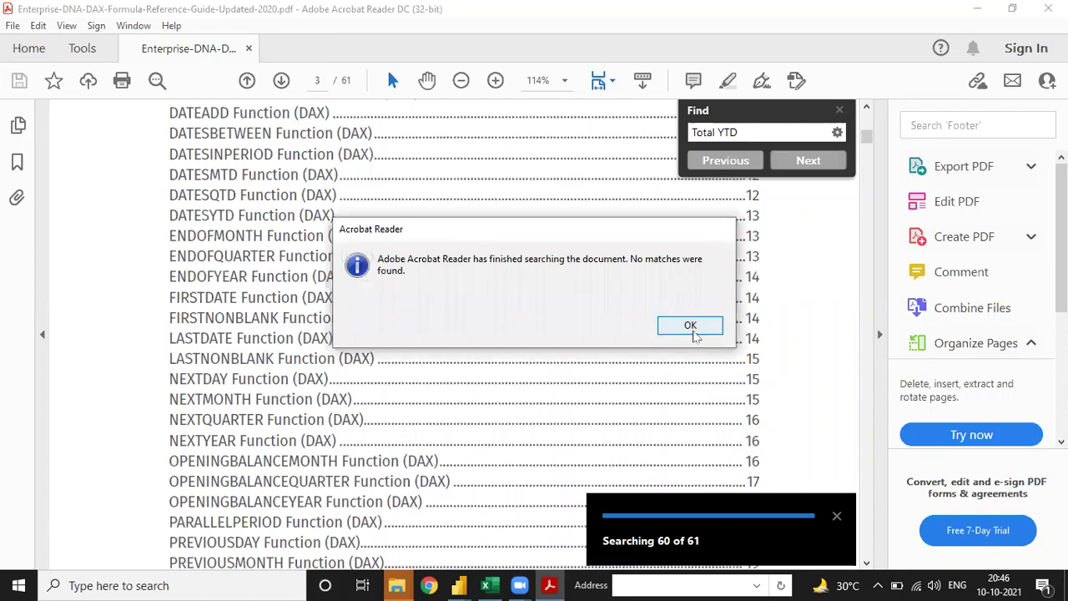
click(694, 327)
- Switch to the New File - Working report in Power BI and insert a blank line below the first line of the MTD Employee formula
click(458, 584)
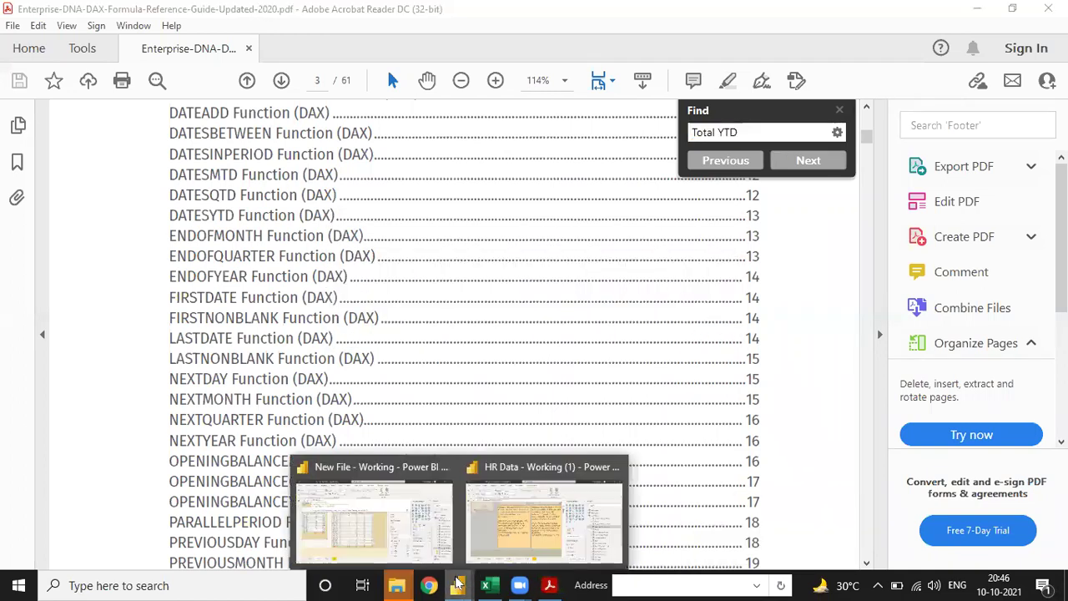
click(354, 524)
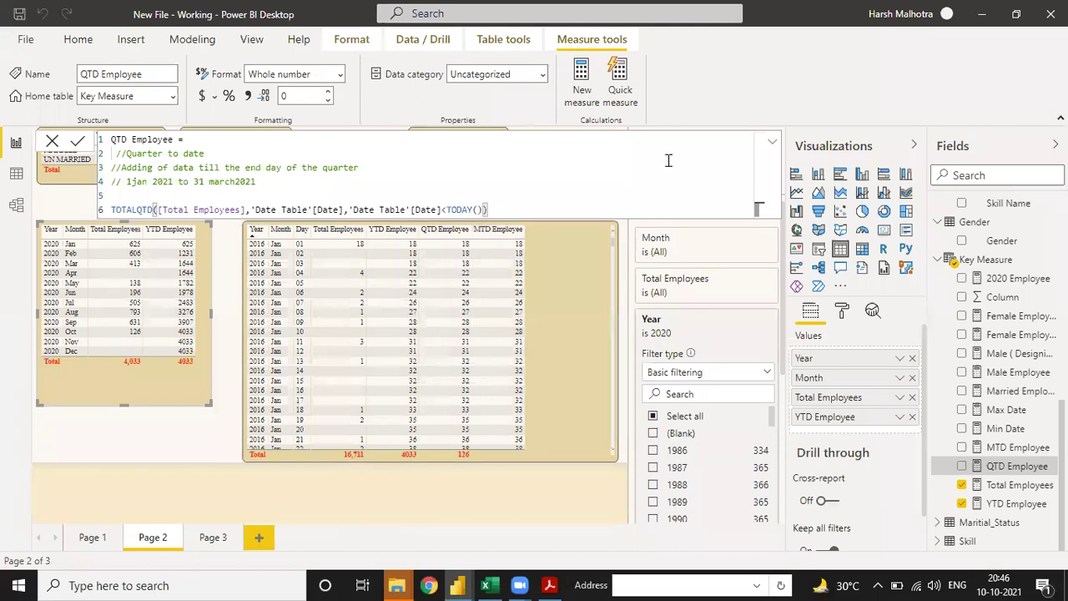
click(772, 148)
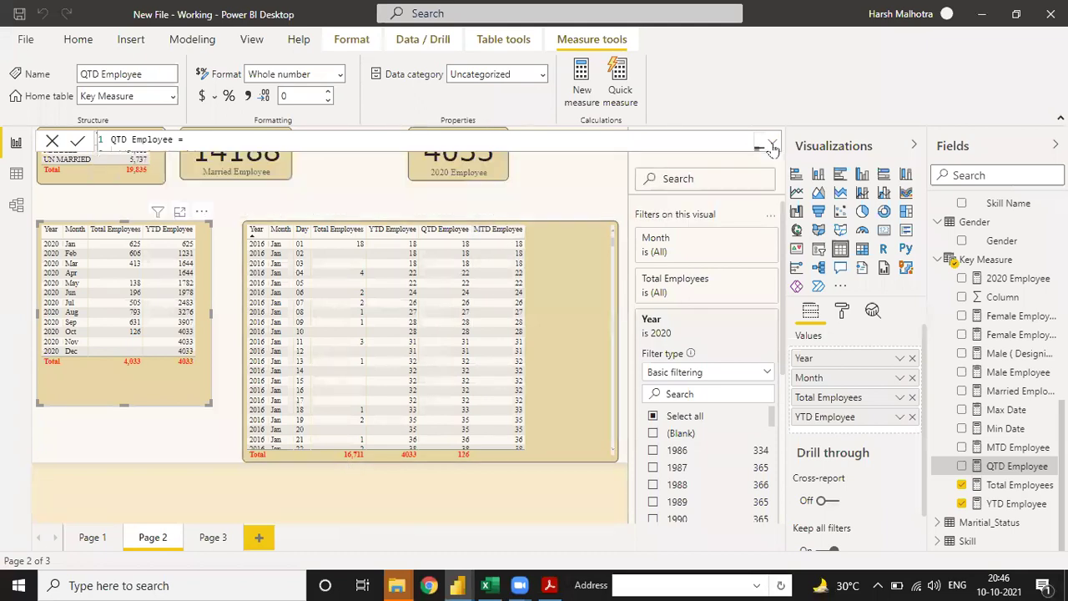
click(999, 451)
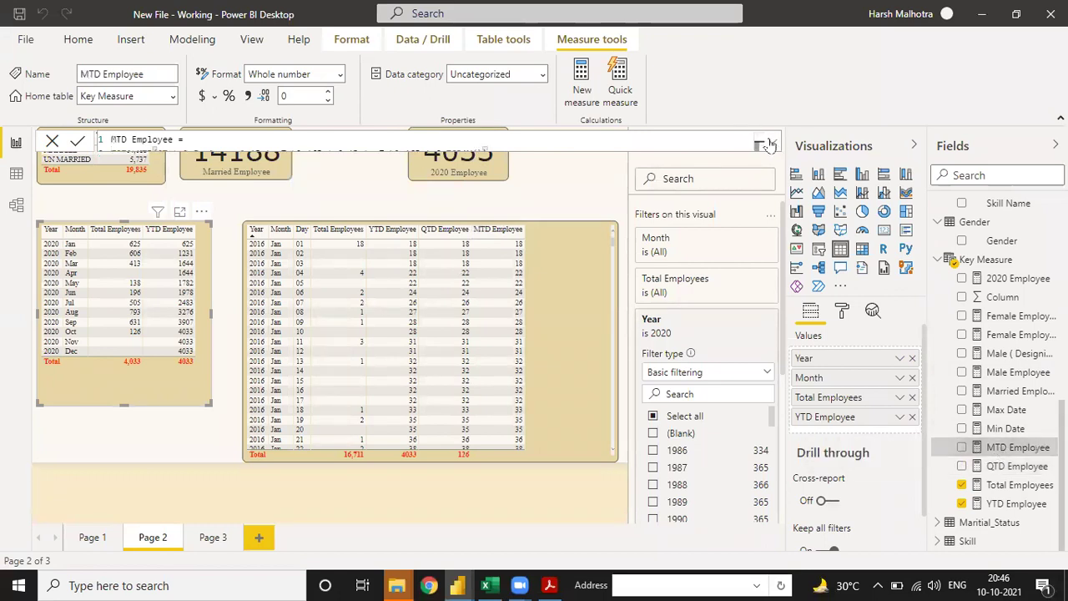
click(293, 139)
key(Return)
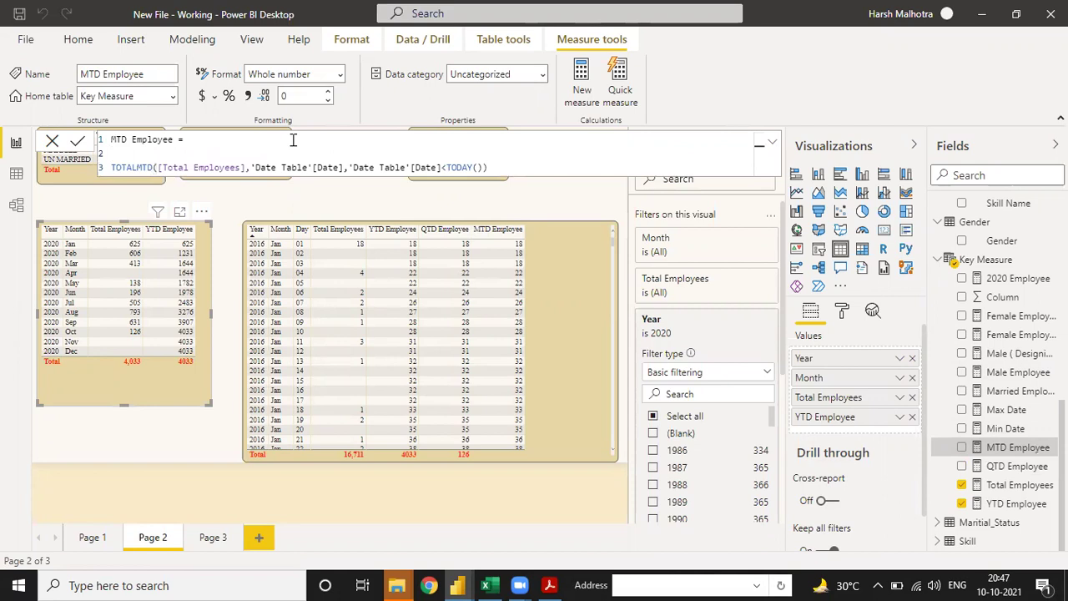
- Write the comment //Shift +enter to move next line in the MTD Employee formula and add an empty line beneath it
text(??)
key(BackSpace)
key(BackSpace)
text(//Shf)
key(BackSpace)
text(ift +enter)
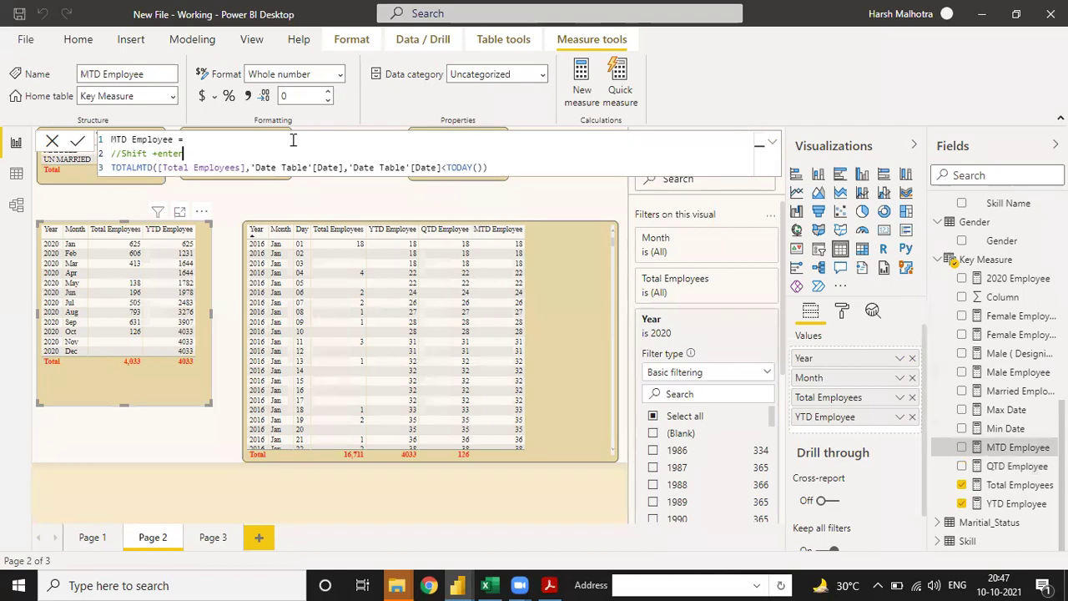
text( to move next line)
key(shift+Return)
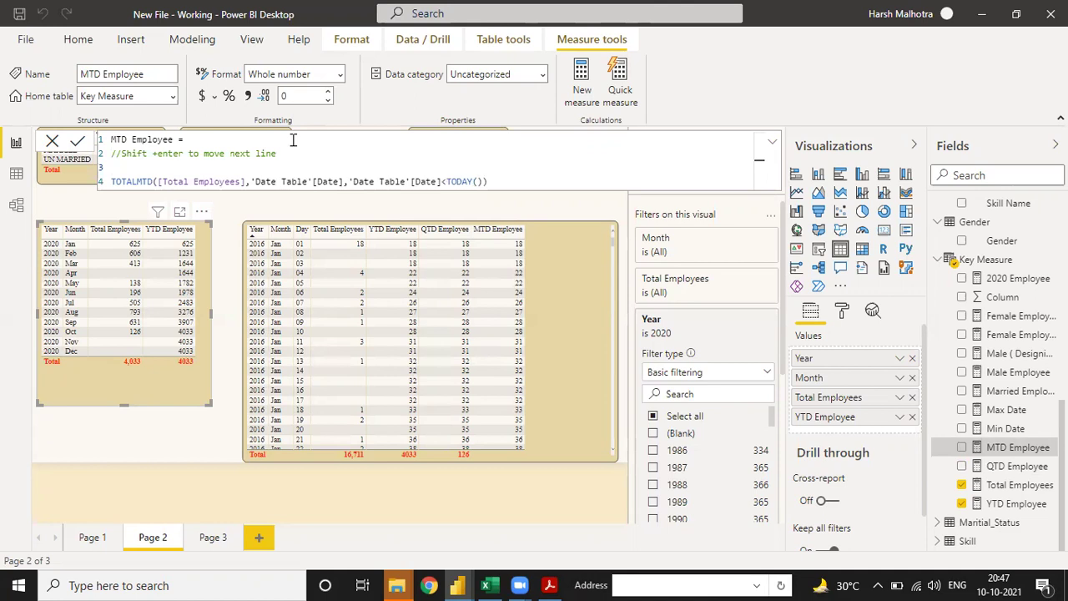
- Add the comment // Month to date to the MTD Employee formula and start another comment line beneath it
text(// Month to date)
key(shift+Return)
text(//)
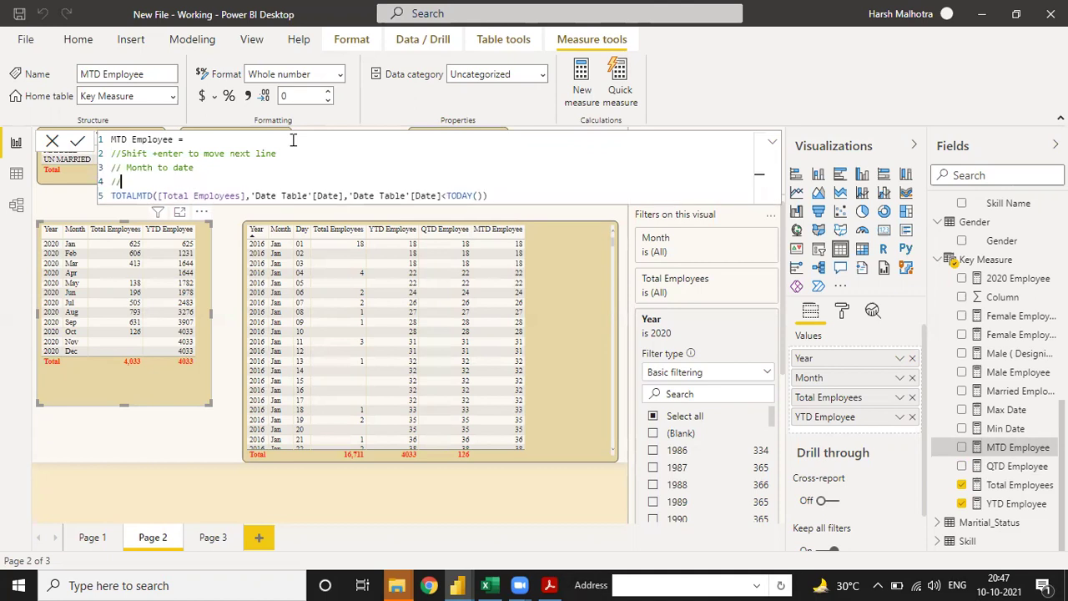
- Complete the second comment as //Sum till the last day of the month and leave the MTD Employee formula
text(Sum till the end of)
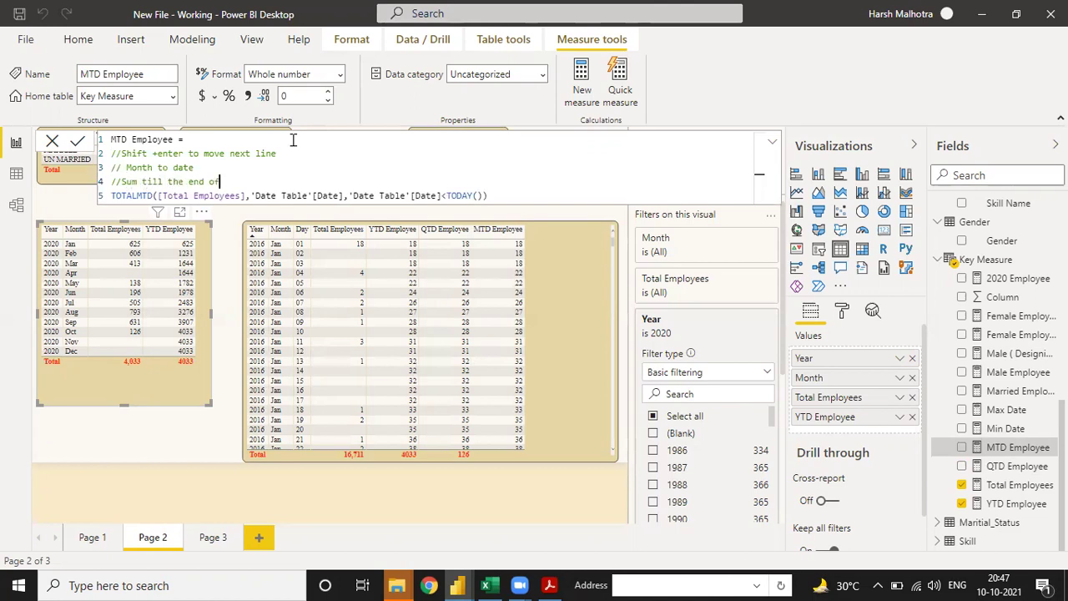
text( thed)
key(BackSpace)
key(BackSpace)
key(BackSpace)
key(BackSpace)
key(BackSpace)
key(BackSpace)
key(BackSpace)
key(BackSpace)
key(BackSpace)
key(BackSpace)
key(BackSpace)
key(BackSpace)
text(last day of )
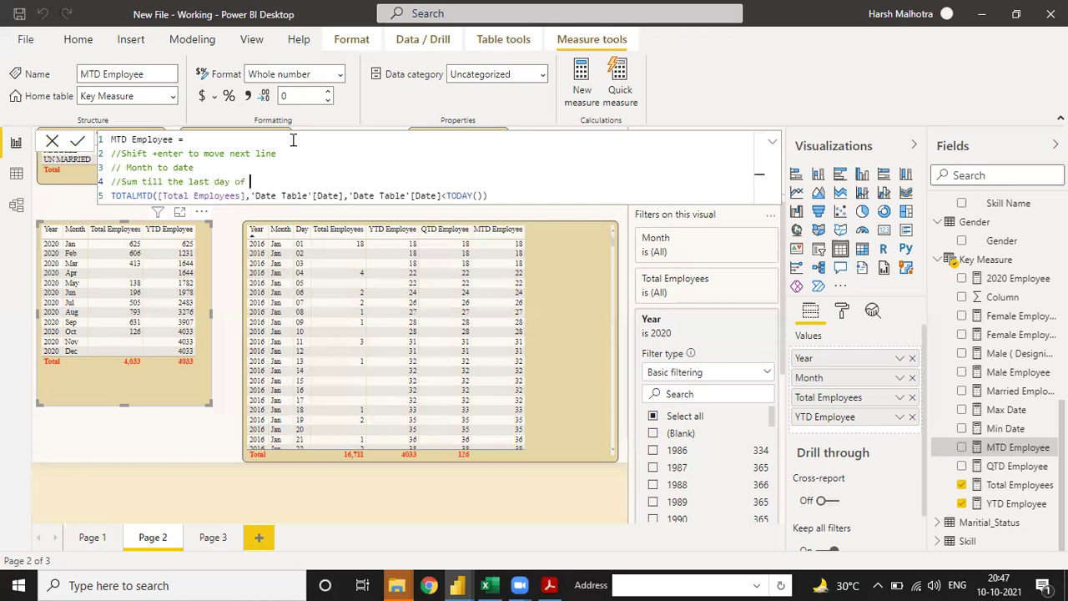
text(the month)
key(shift+Return)
text(//)
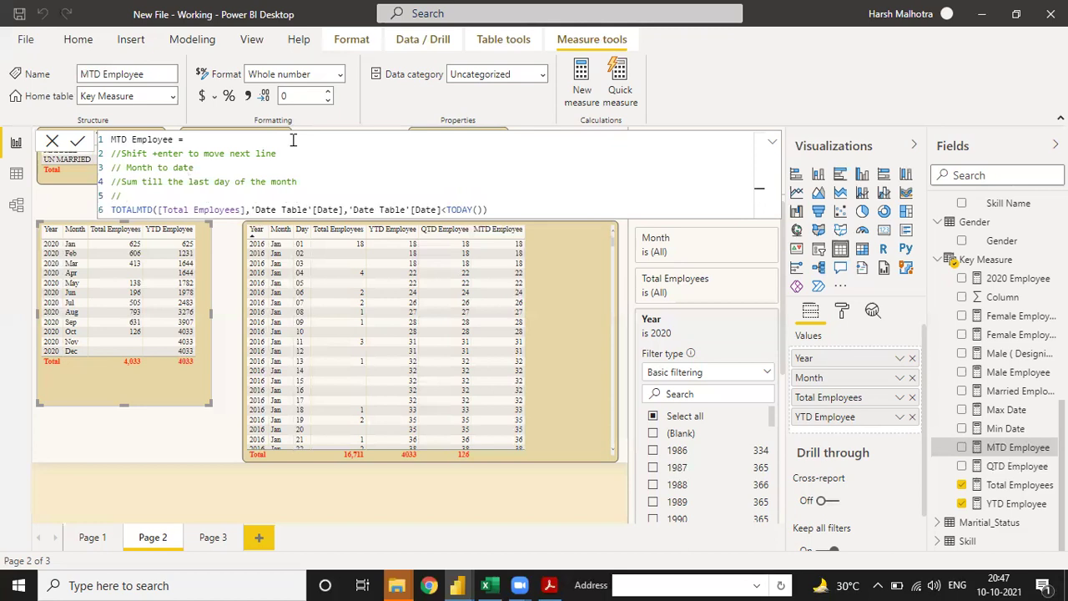
key(BackSpace)
click(559, 279)
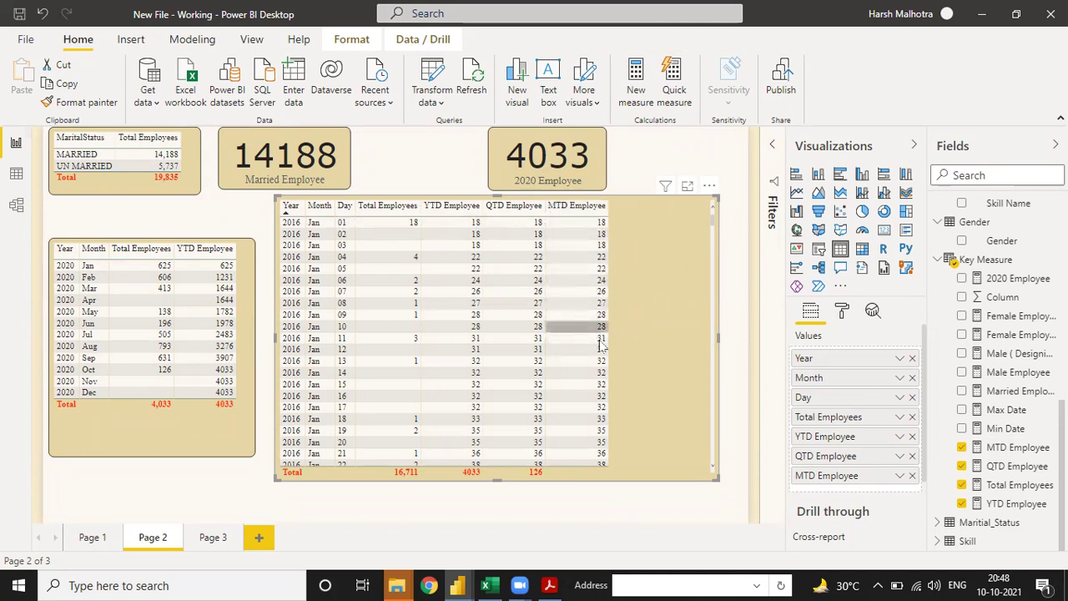
- Examine how the YTD, QTD and MTD Employee values run across month, quarter and year changes in the daily table
scroll(603, 342, down, 3)
scroll(603, 342, down, 5)
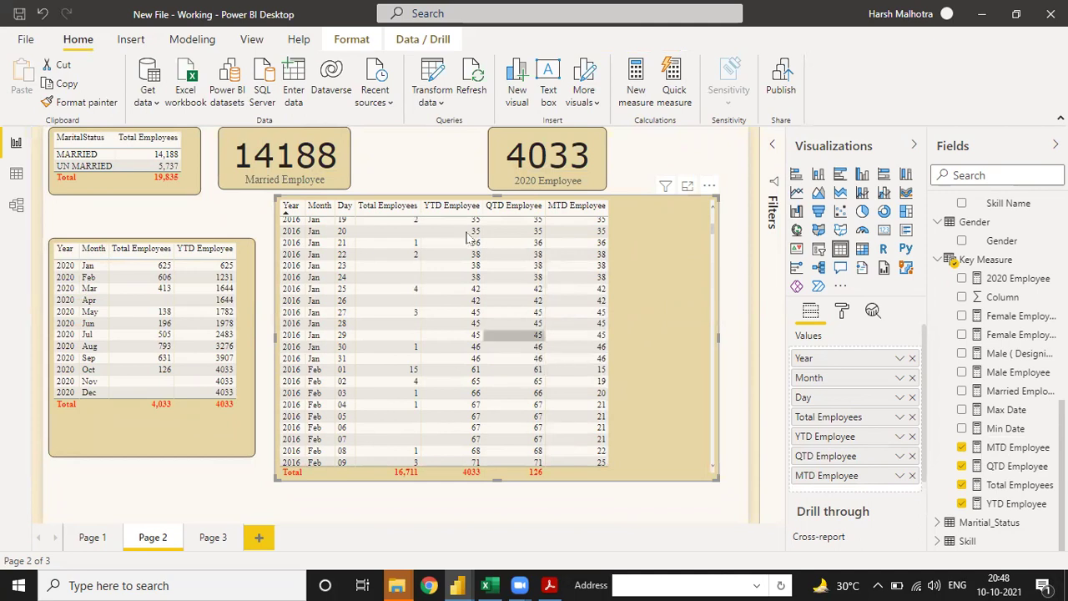
scroll(505, 359, down, 4)
scroll(504, 359, down, 9)
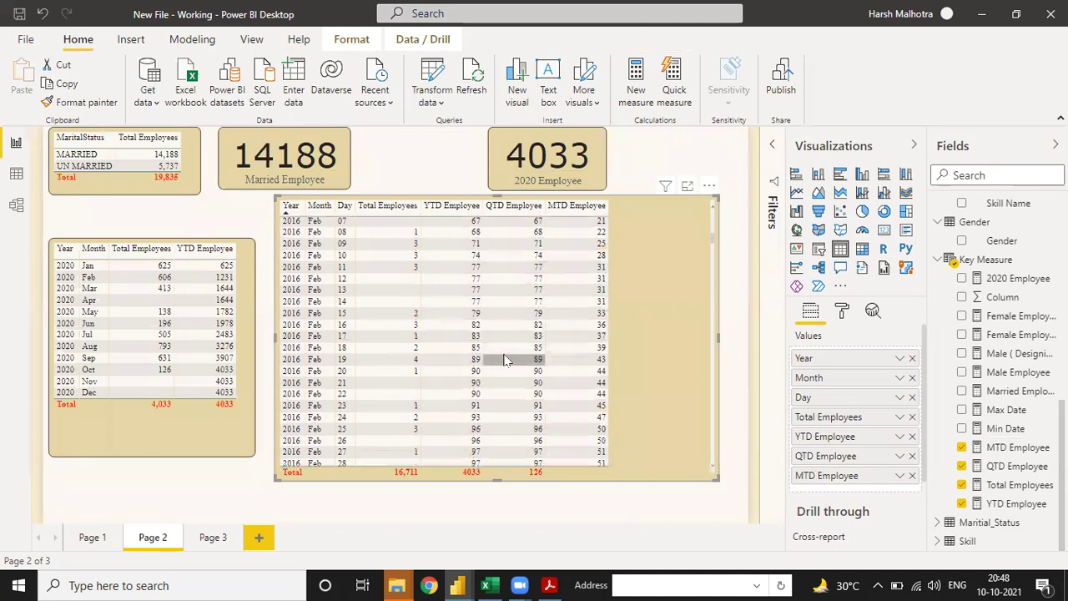
scroll(505, 355, down, 1)
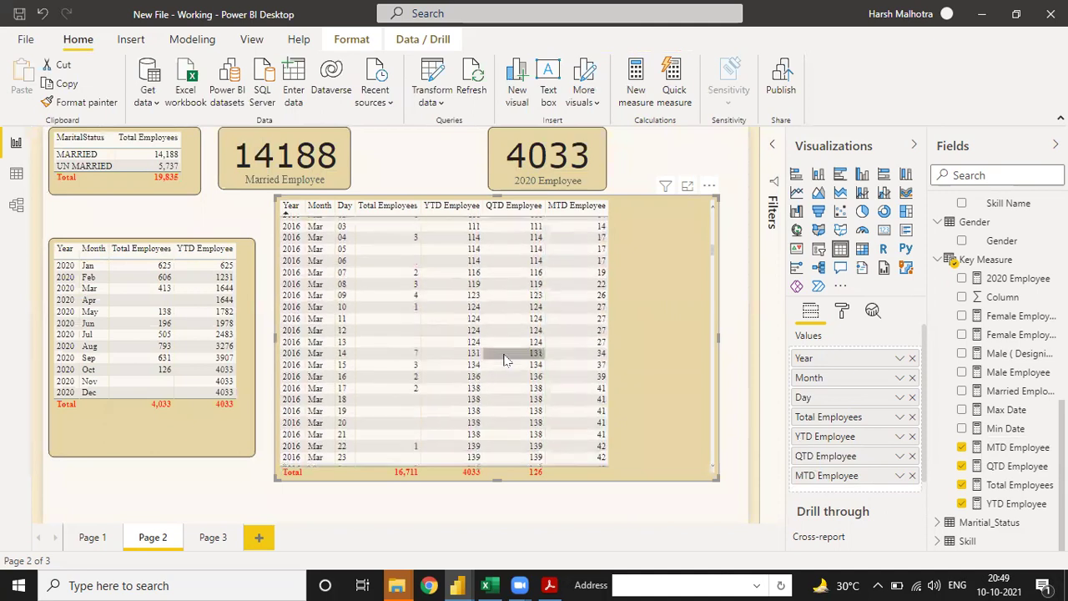
scroll(512, 384, down, 3)
scroll(512, 392, down, 4)
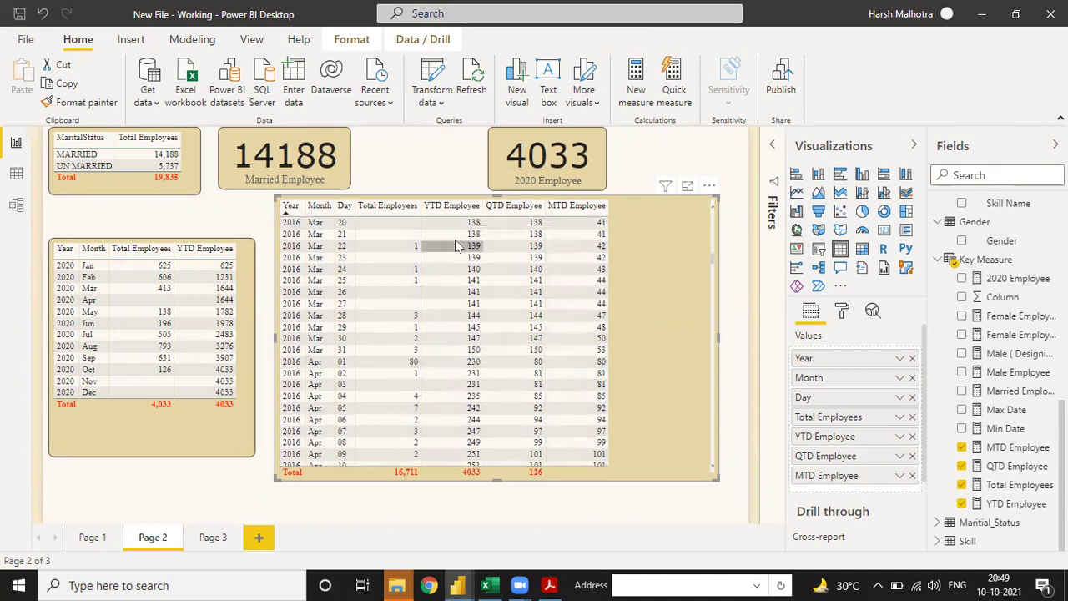
scroll(464, 370, down, 20)
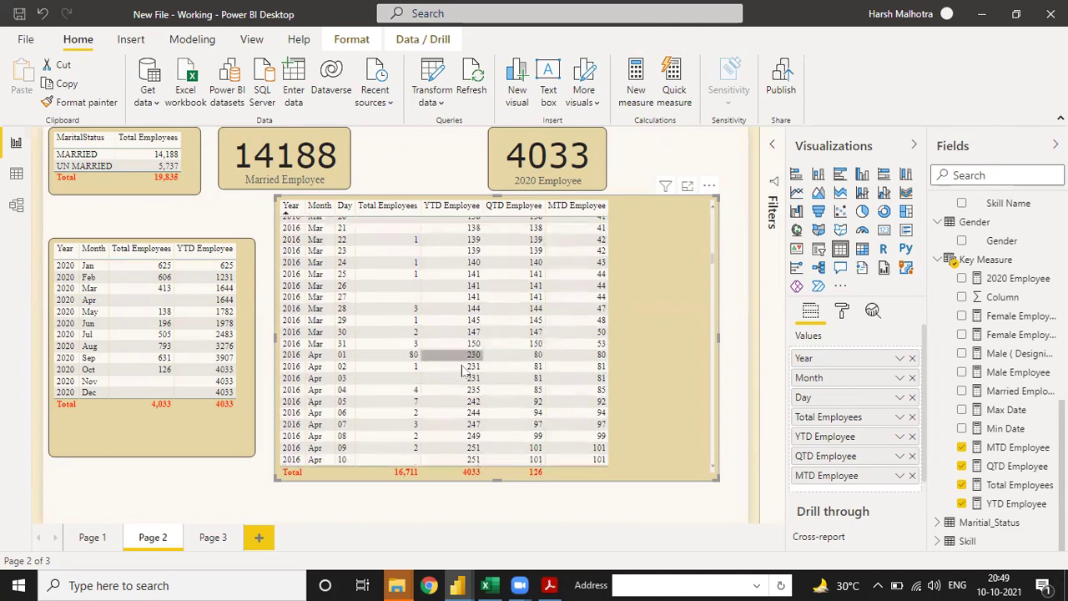
scroll(464, 370, down, 20)
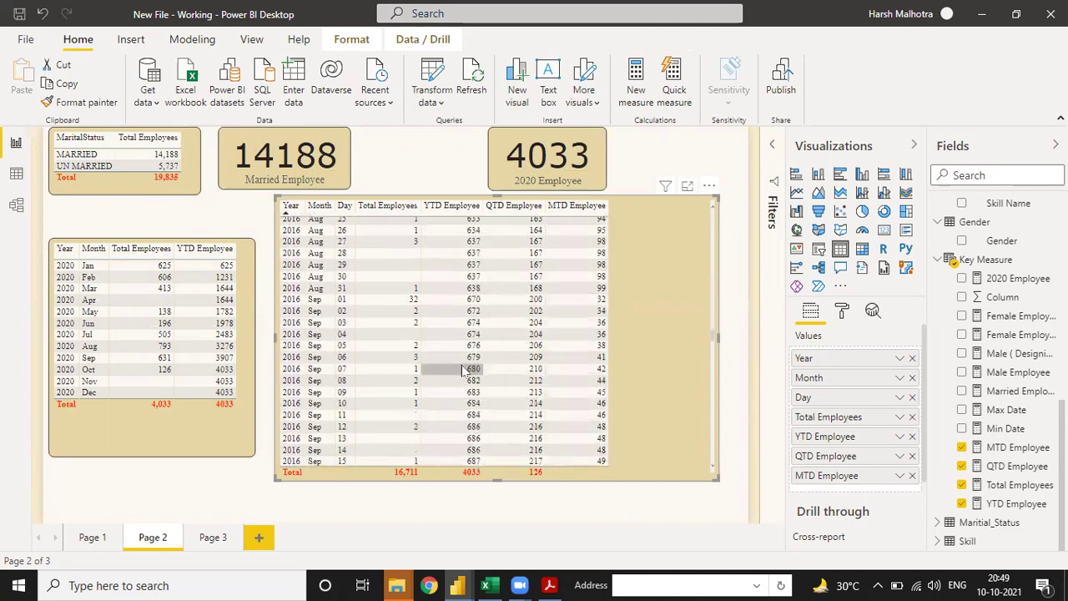
scroll(463, 370, up, 10)
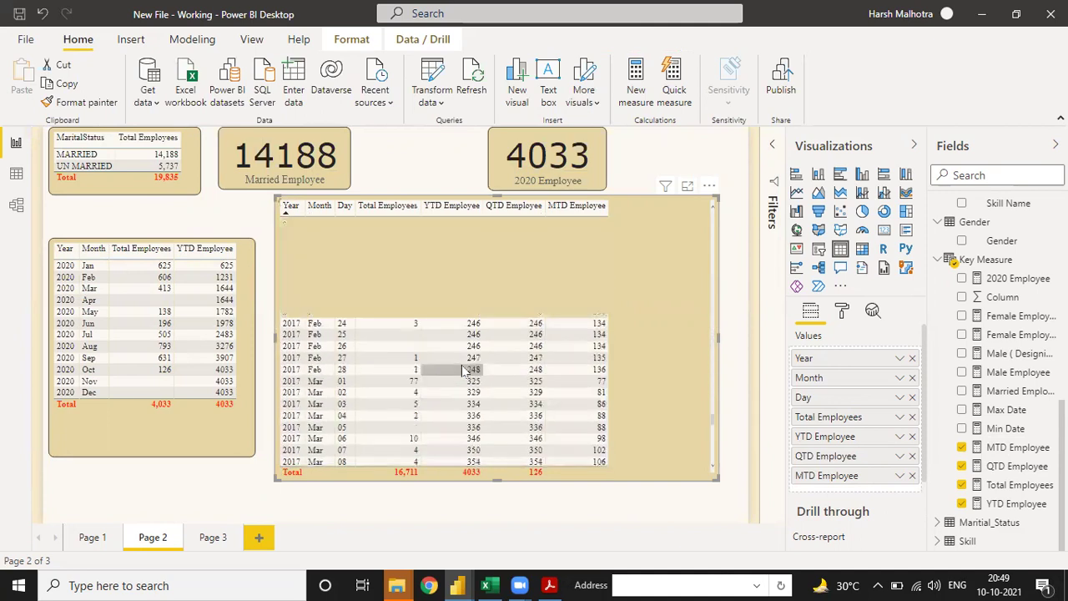
scroll(464, 371, up, 8)
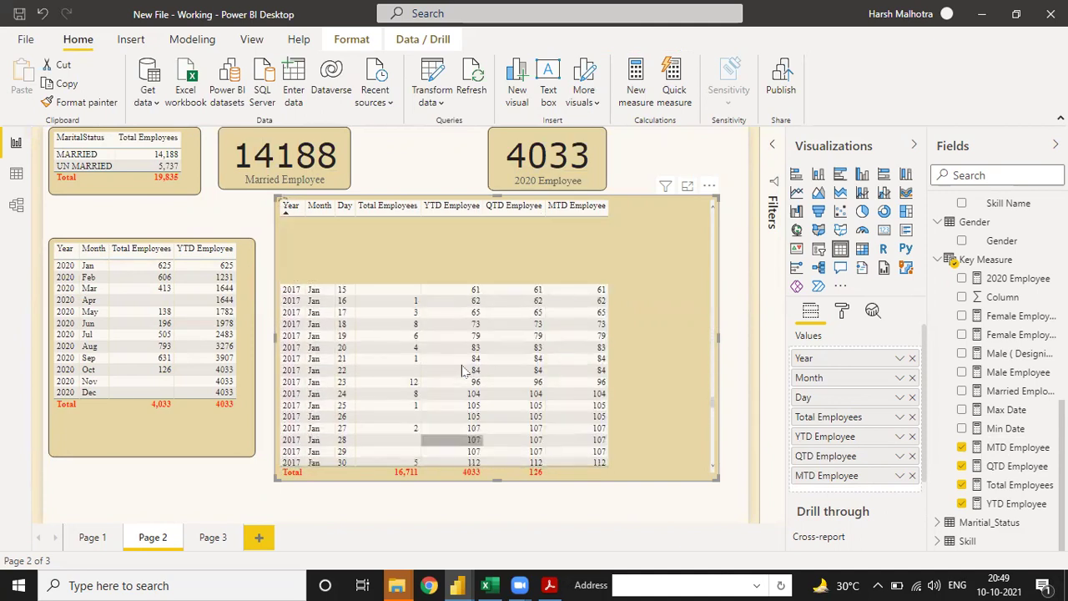
scroll(464, 370, up, 3)
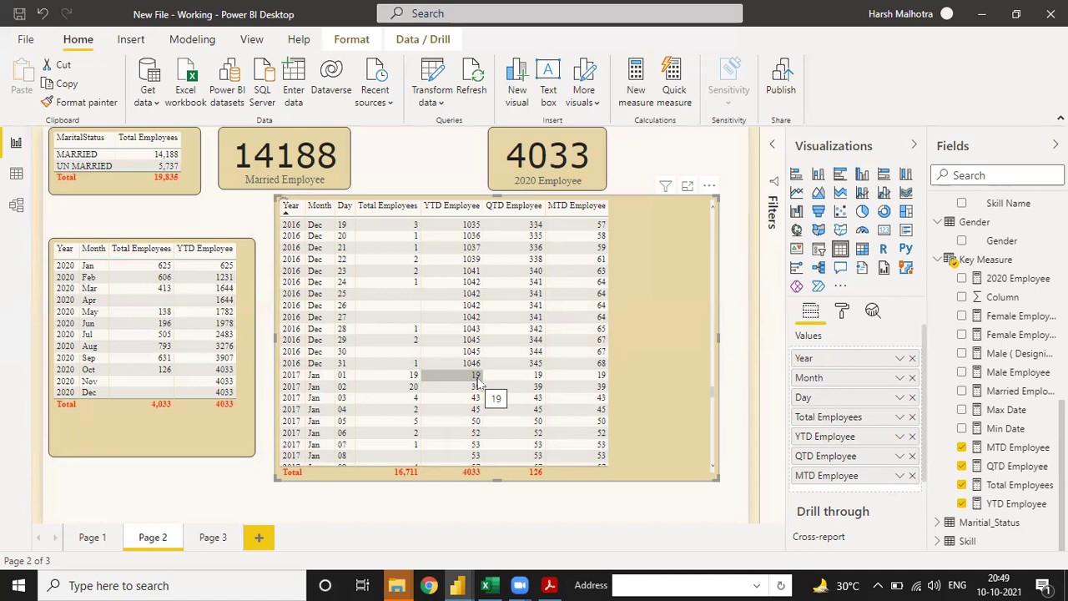
- Narrow the daily employee table to fit its columns and move it slightly down and to the right
drag(719, 338, 635, 336)
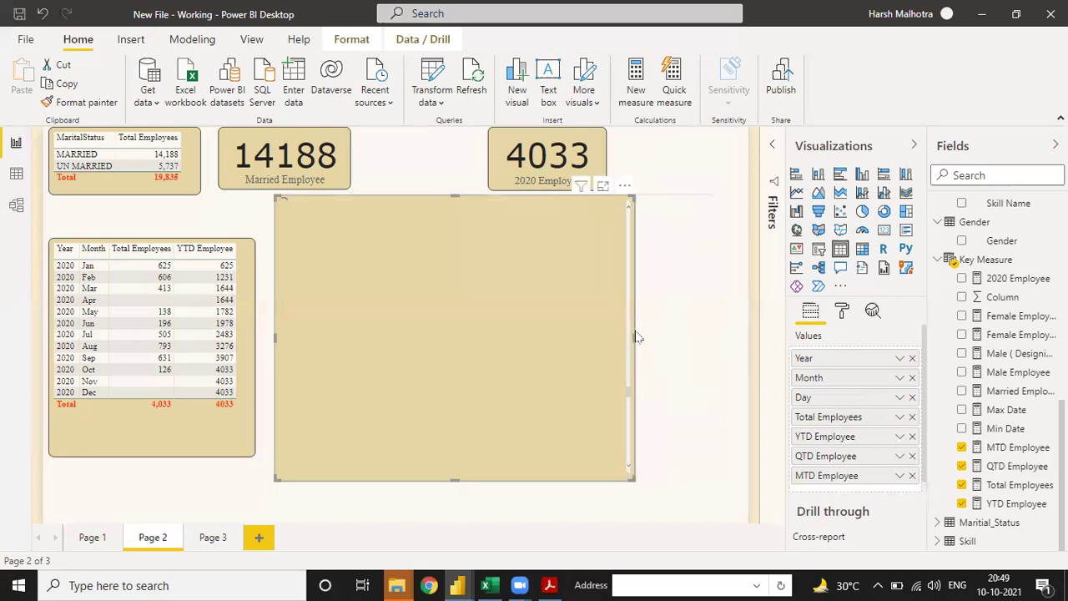
click(680, 340)
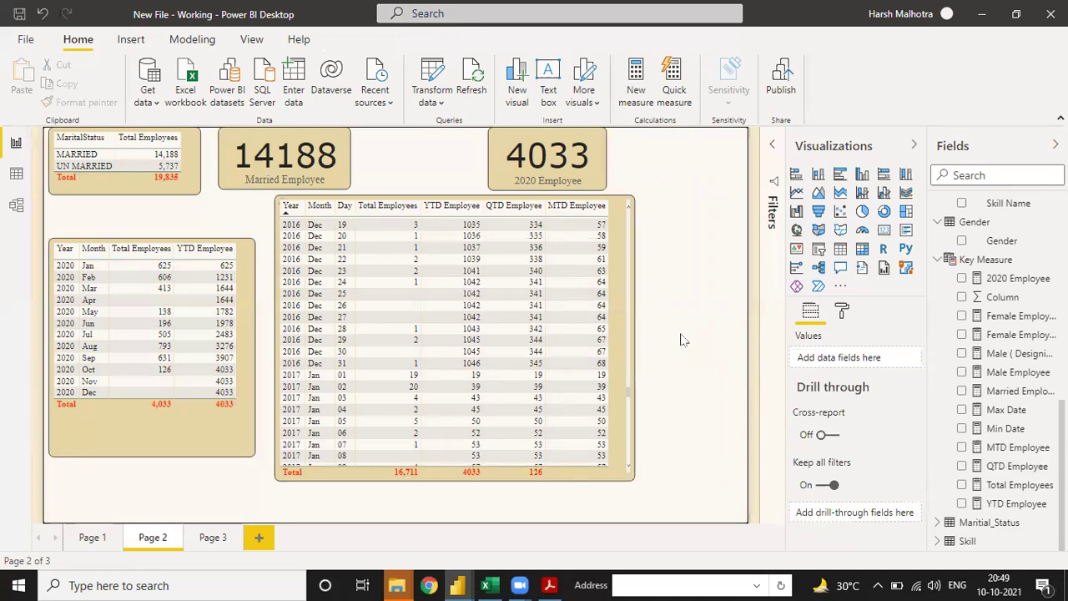
mouse_move(626, 276)
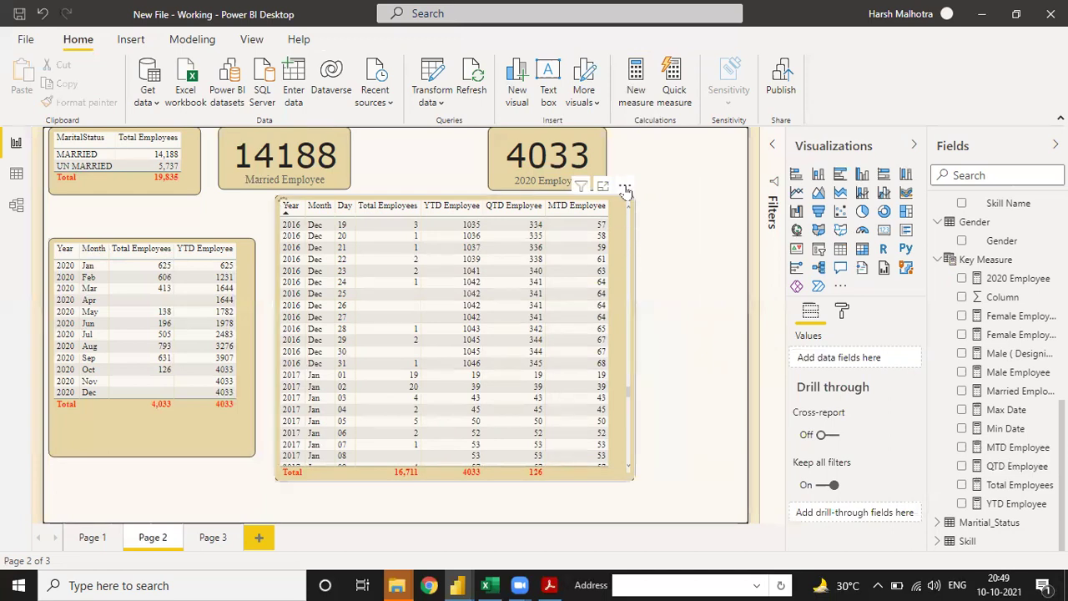
drag(625, 191, 650, 227)
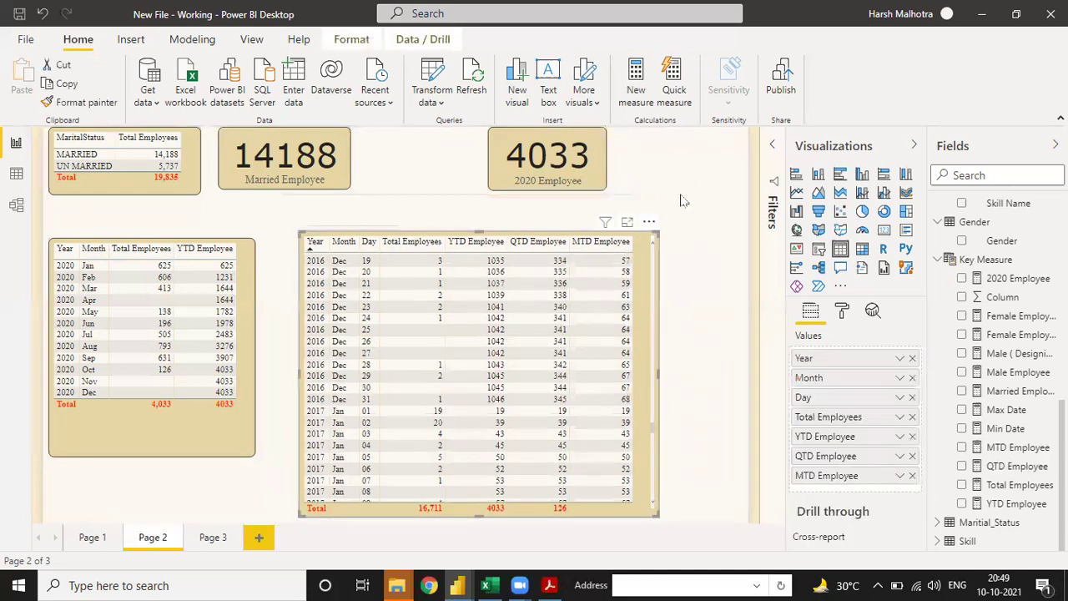
click(680, 200)
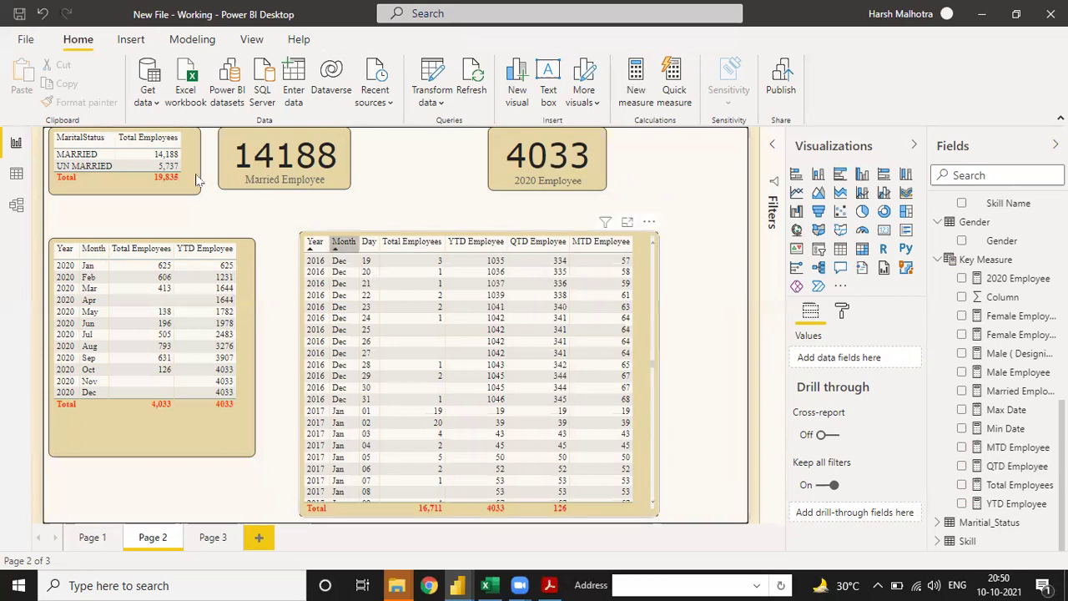
- Inspect the Date Table's columns in Data view and return to the report
click(16, 171)
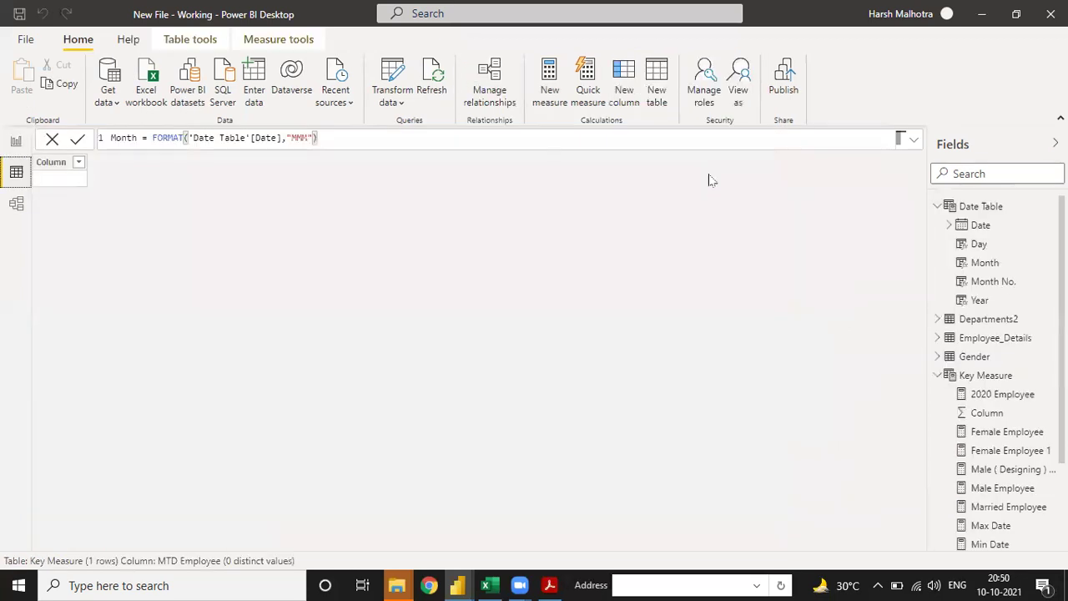
click(981, 206)
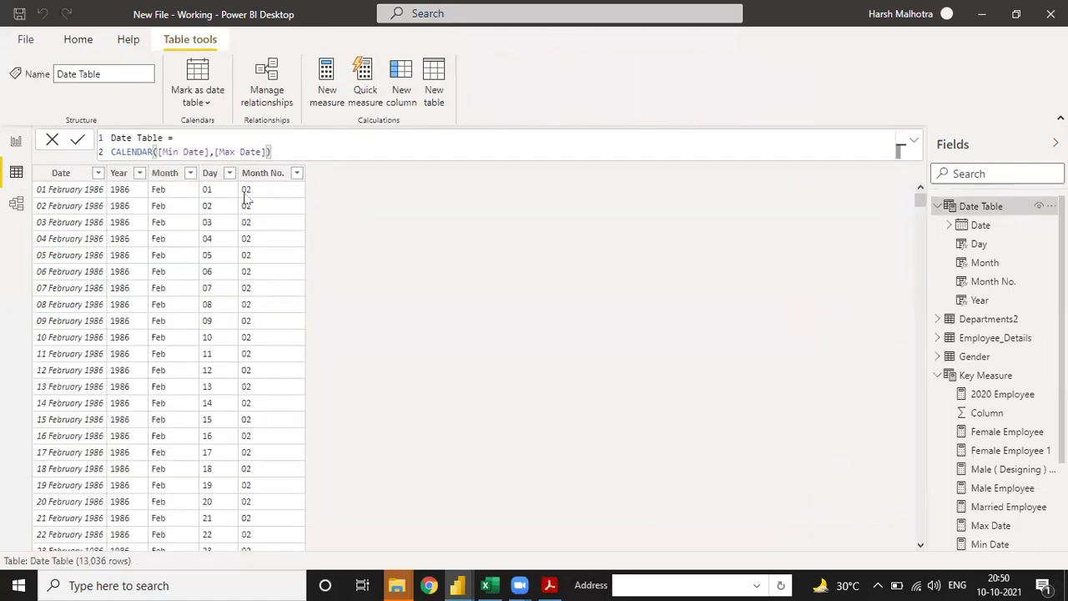
click(18, 147)
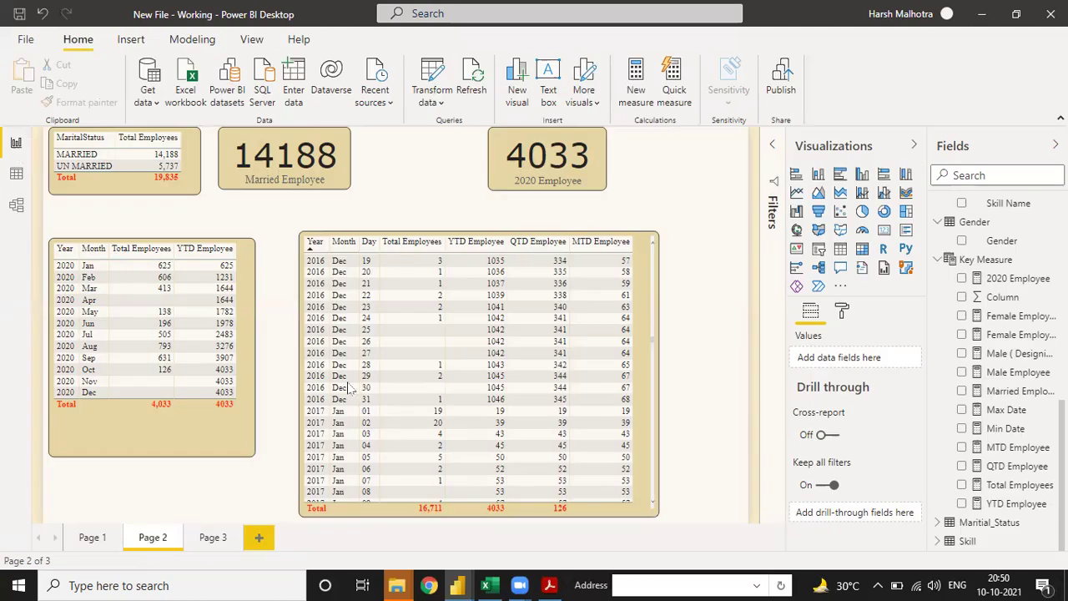
- Check the YTD and MTD Employee columns of the daily table and expand the Filters pane
click(474, 243)
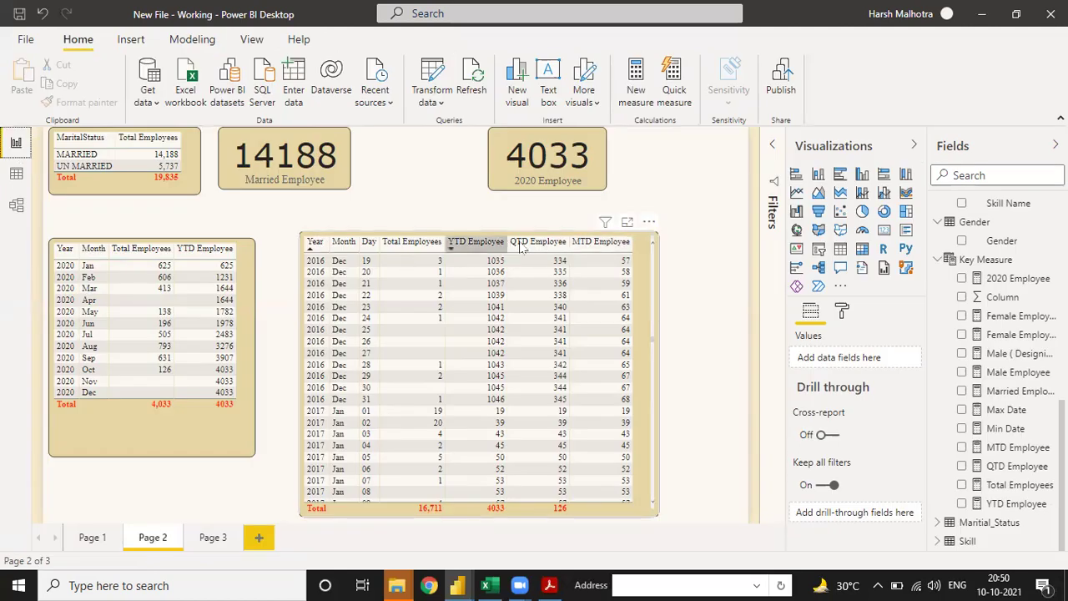
click(589, 247)
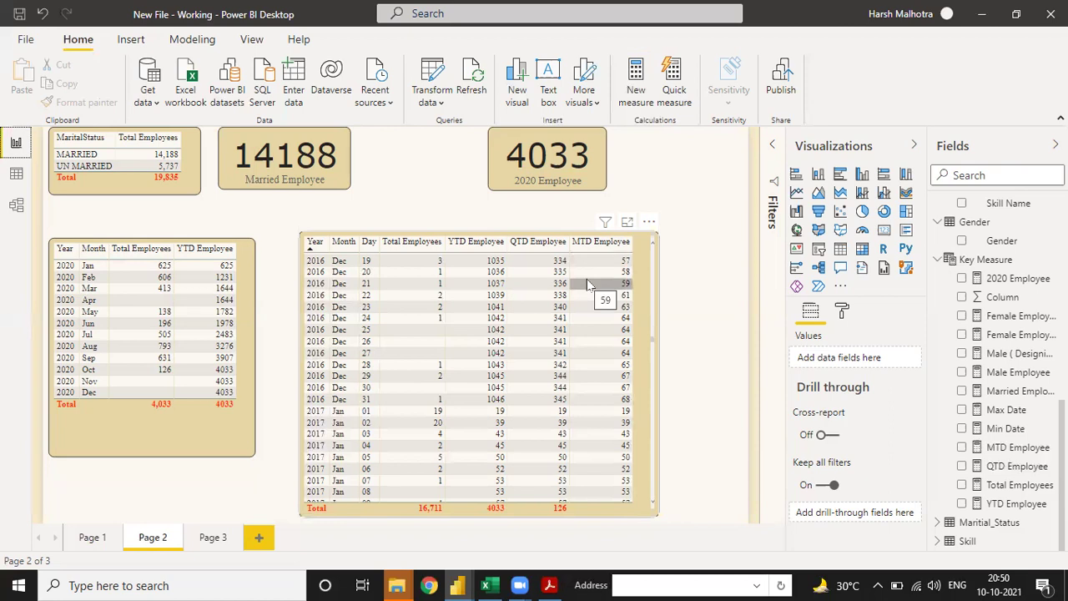
click(771, 144)
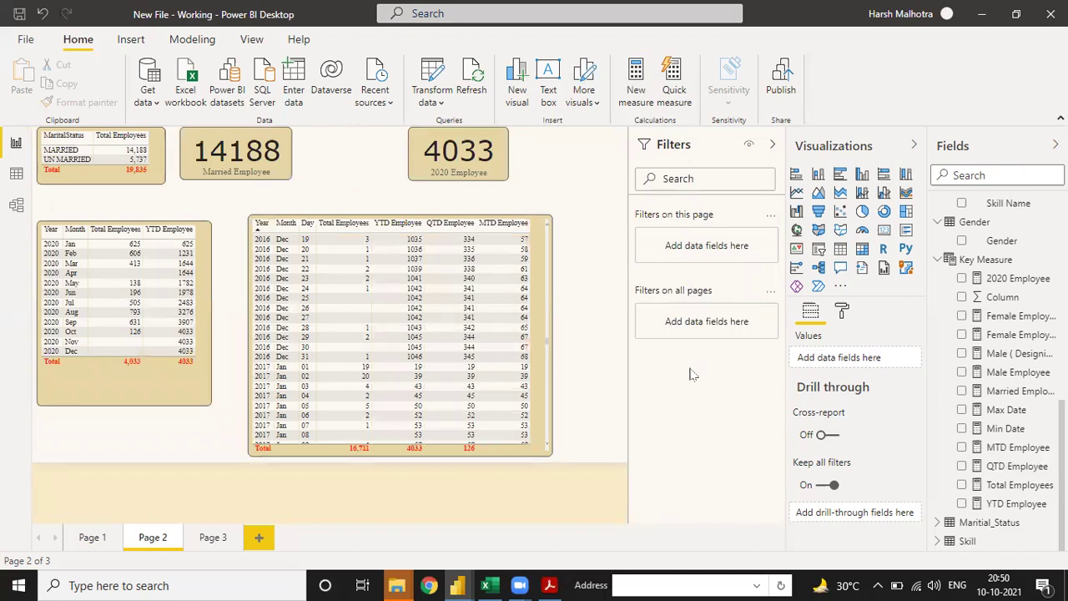
- Compare the report page with the Date Table by switching between Report view and Data view, ending on the report
click(15, 174)
click(17, 143)
click(16, 173)
click(16, 143)
click(16, 172)
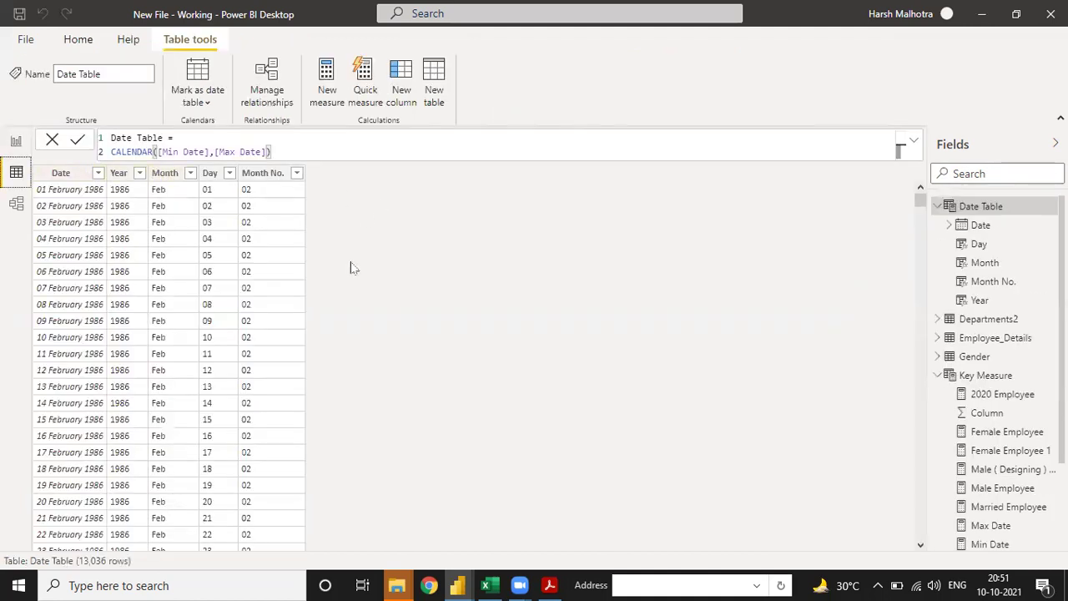
click(15, 140)
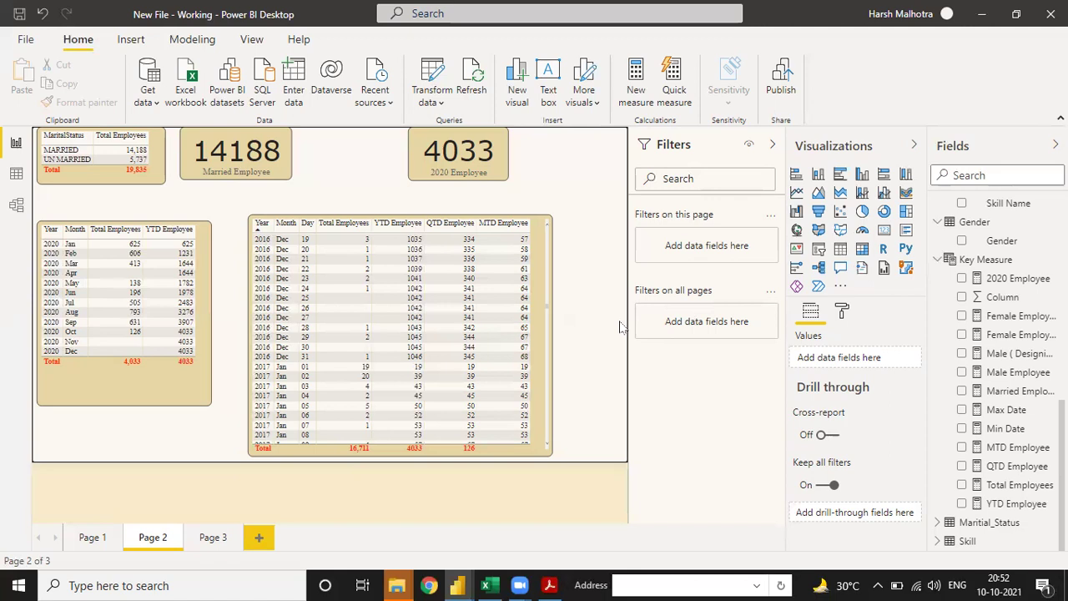
- Switch to the Human Resources Data Set workbook in Excel and select the highlighted ratio and turnover requirements in A13:B15 of the Conditions sheet
click(486, 585)
click(262, 442)
key(Left)
key(Left)
key(Left)
key(Left)
key(Left)
key(Left)
key(Left)
key(Left)
key(Left)
key(Left)
key(Left)
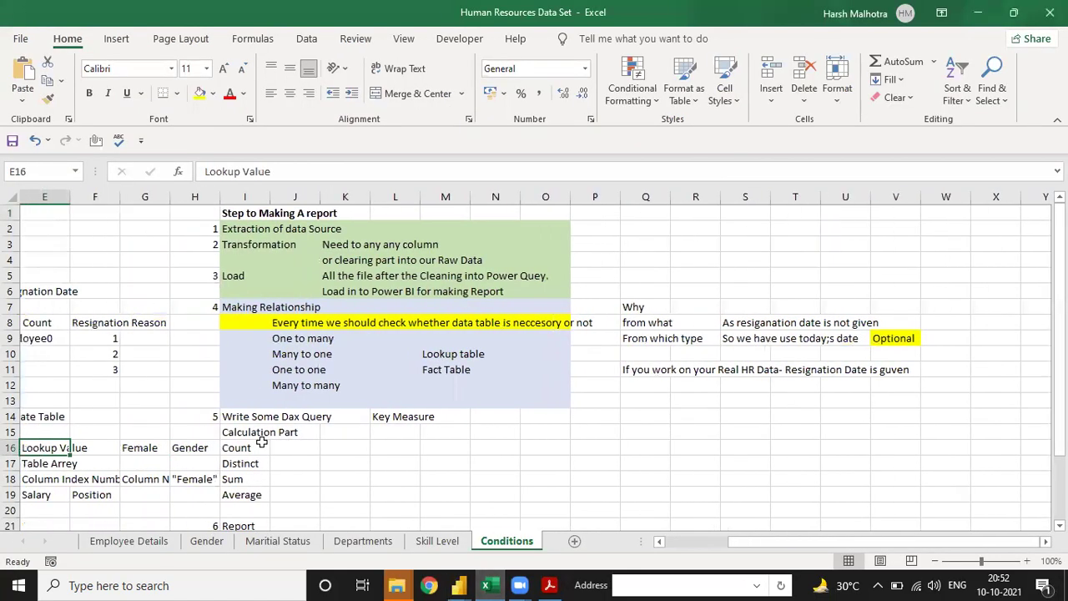
key(Left)
key(Up)
key(Up)
key(Up)
key(shift+Right)
key(shift+Down)
key(shift+Down)
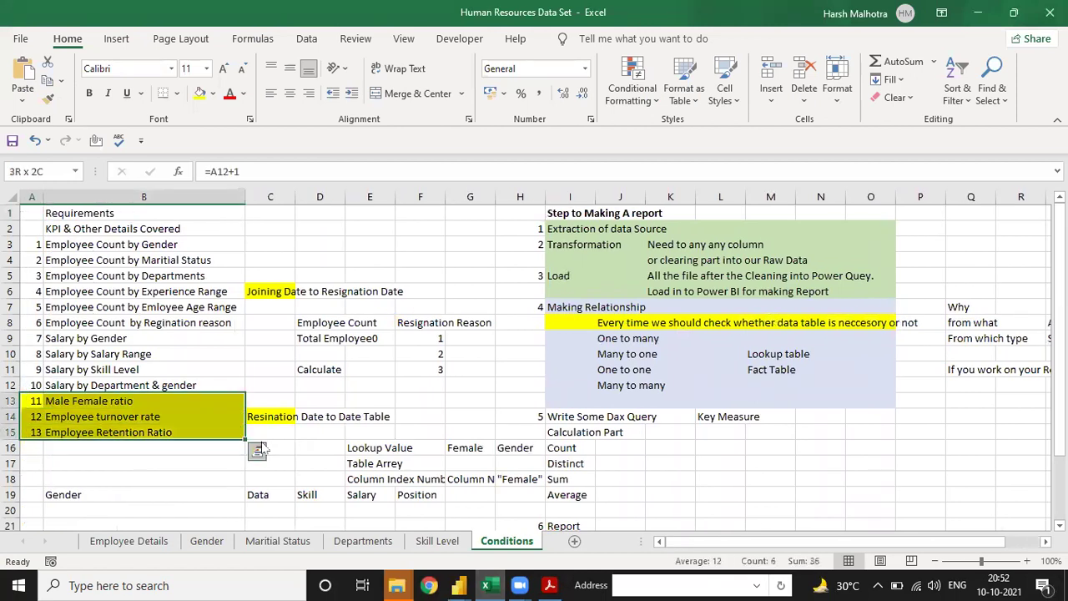
- Review the Male Female ratio, turnover and retention requirements individually, ending on Employee Count by Experience Range
key(shift+Up)
key(shift+Up)
key(shift+Left)
key(shift+Right)
key(shift+Right)
key(shift+Left)
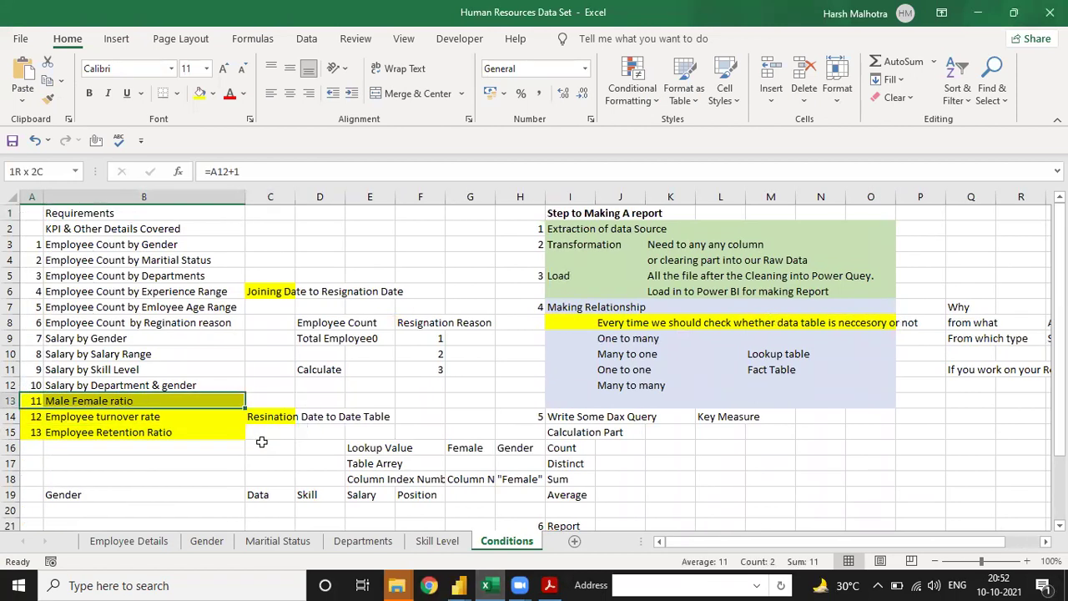
key(shift+Left)
key(Right)
key(Down)
key(shift+Down)
key(shift+Up)
key(Up)
key(Up)
key(Up)
key(Up)
key(Up)
key(Up)
key(Up)
key(Up)
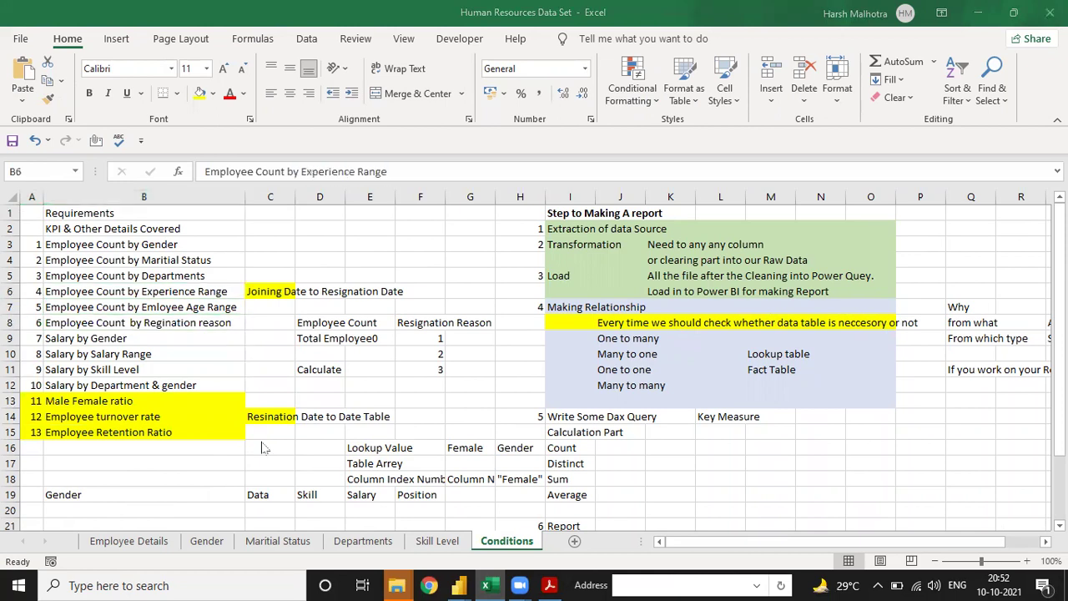
- Switch back to the Power BI report, open the blank Page 3, collapse the Filters pane and look over the Key Measure fields
key(alt+Tab)
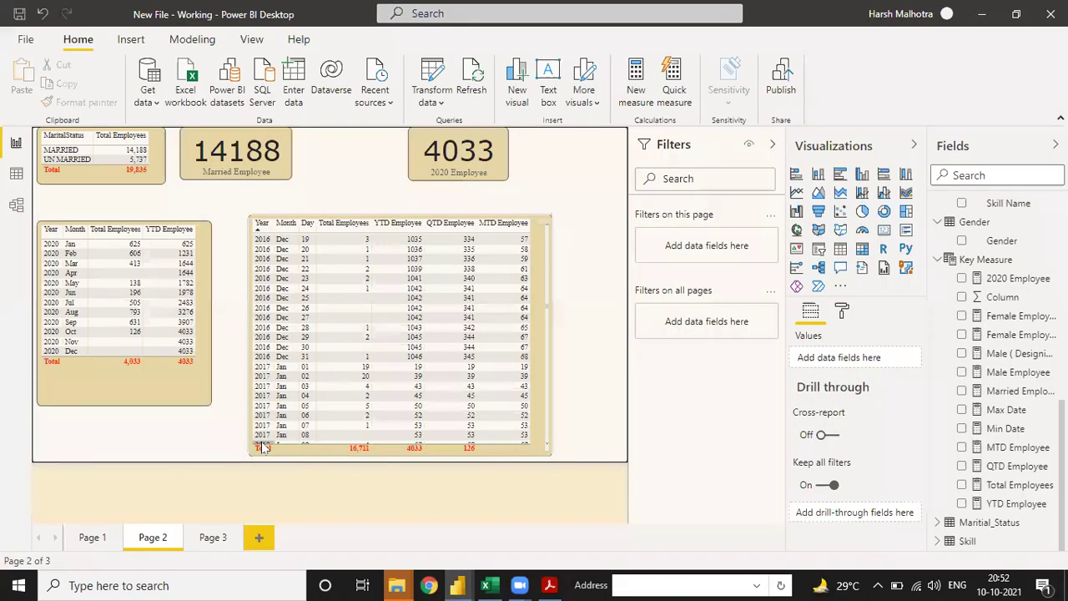
click(215, 538)
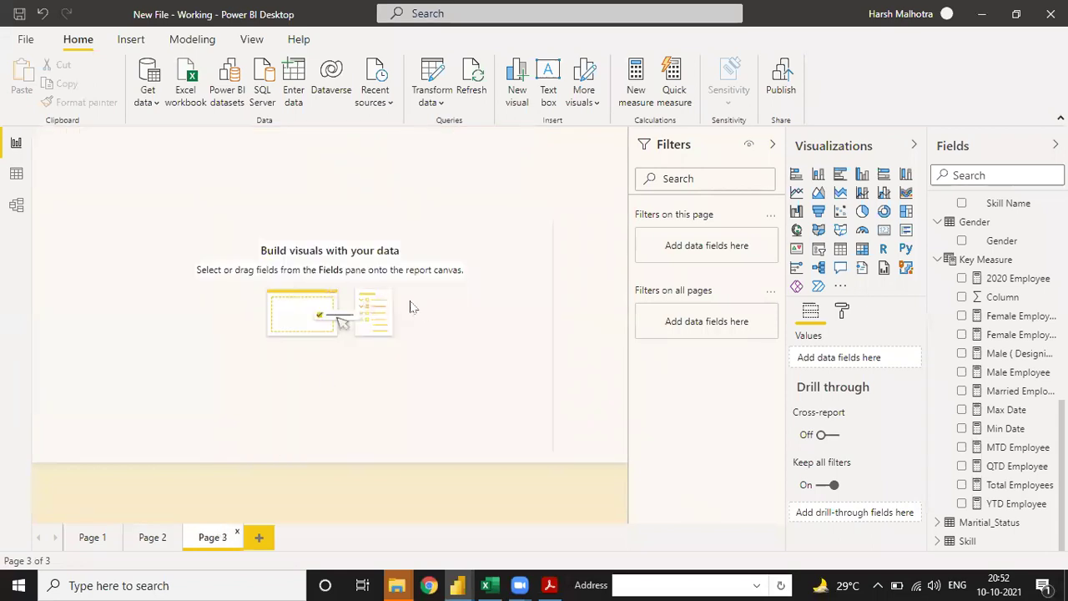
click(771, 146)
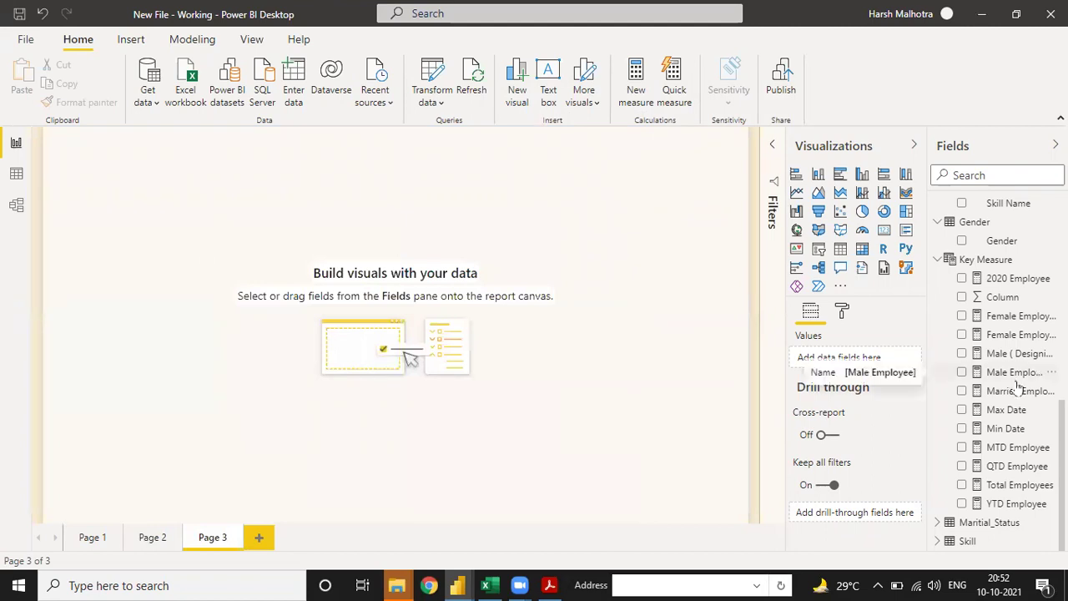
scroll(1018, 385, up, 2)
scroll(1017, 385, down, 2)
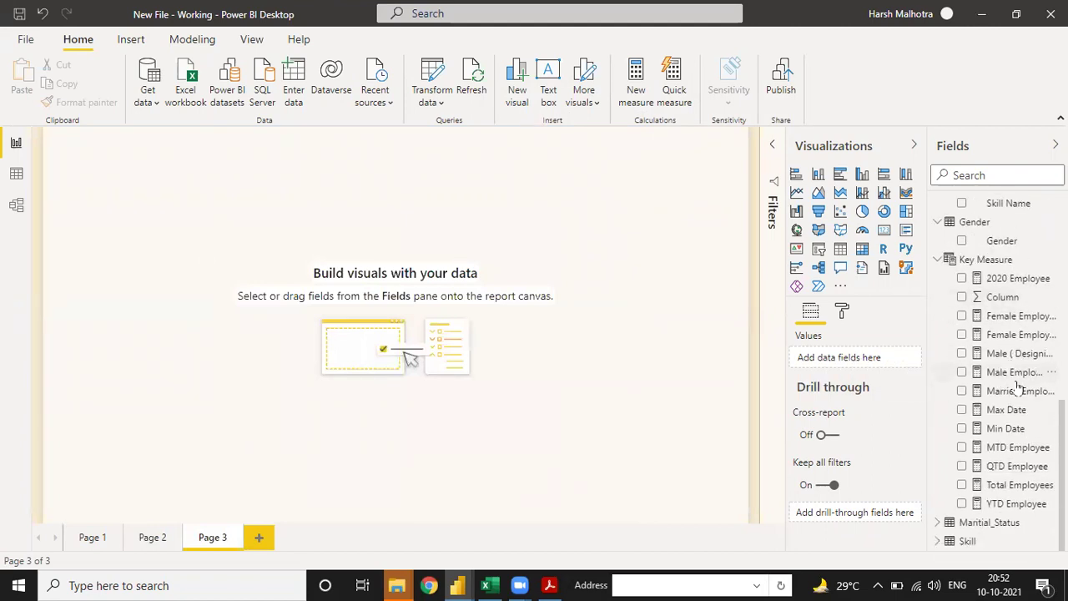
- Look over Page 1 and recheck the requirements in the Human Resources Data Set workbook, returning to Page 3 of the report
scroll(1018, 385, up, 3)
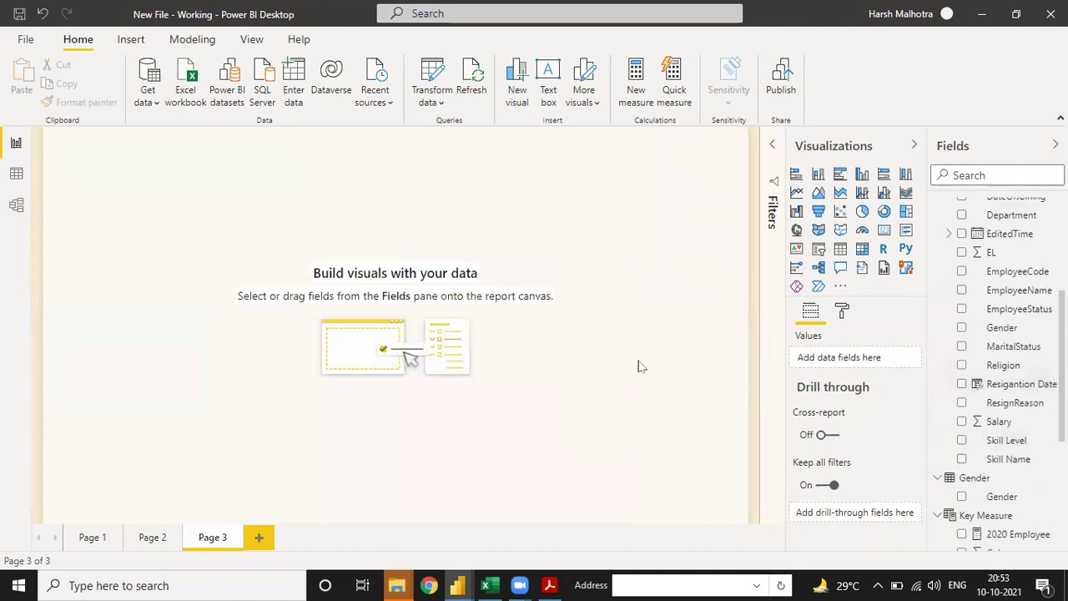
click(89, 539)
click(212, 537)
click(484, 585)
click(133, 263)
key(Up)
key(alt+Tab)
- Insert an empty table visual on the blank Page 3
click(840, 247)
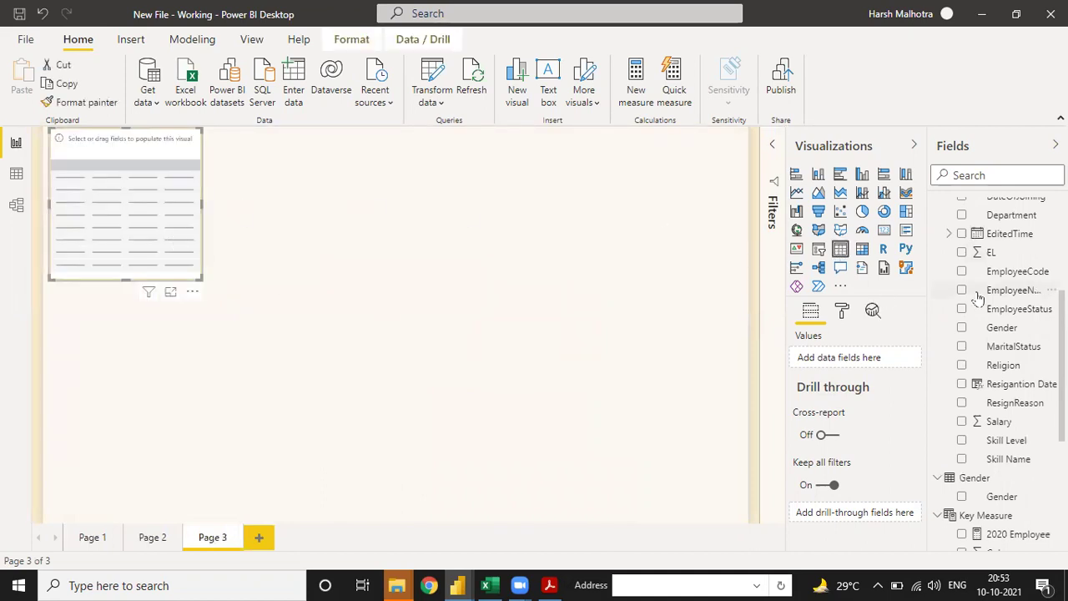
scroll(990, 292, up, 4)
scroll(997, 316, up, 1)
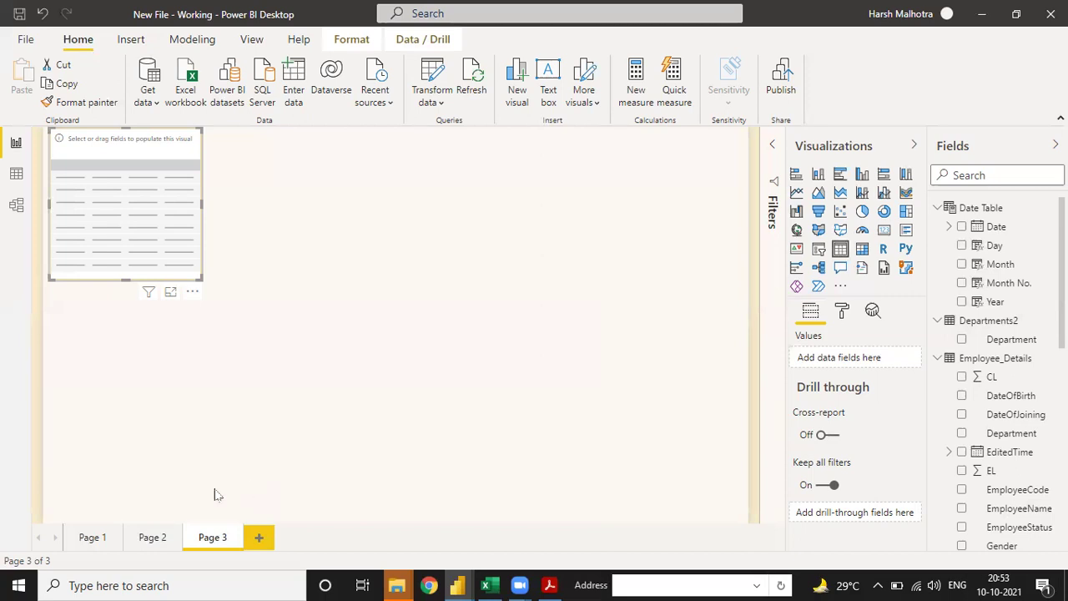
- Review the daily YTD, QTD and MTD employee table on Page 2 and return to Page 3
click(152, 536)
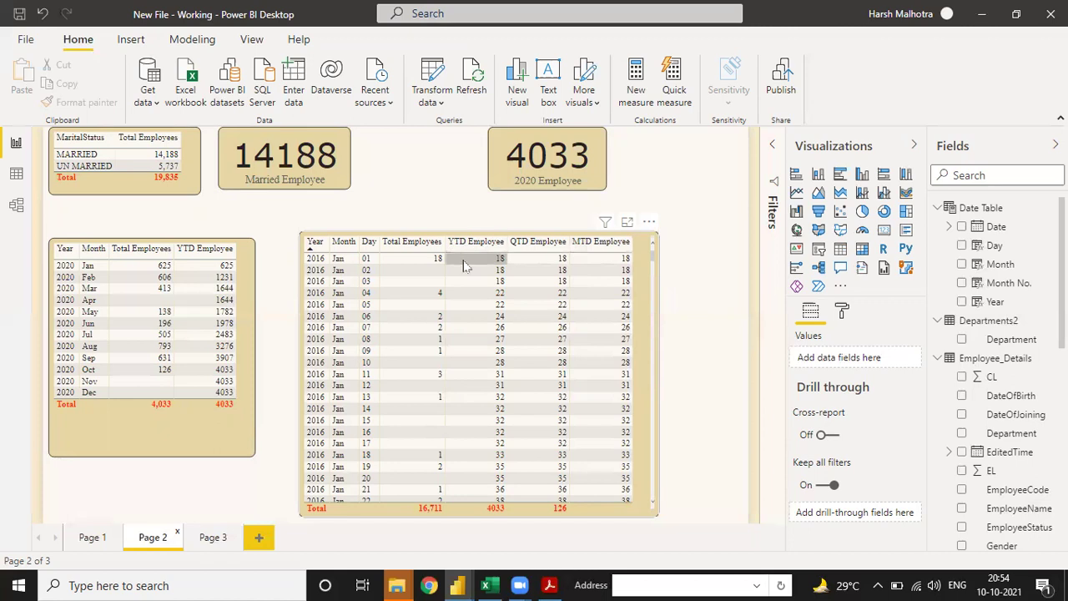
click(701, 337)
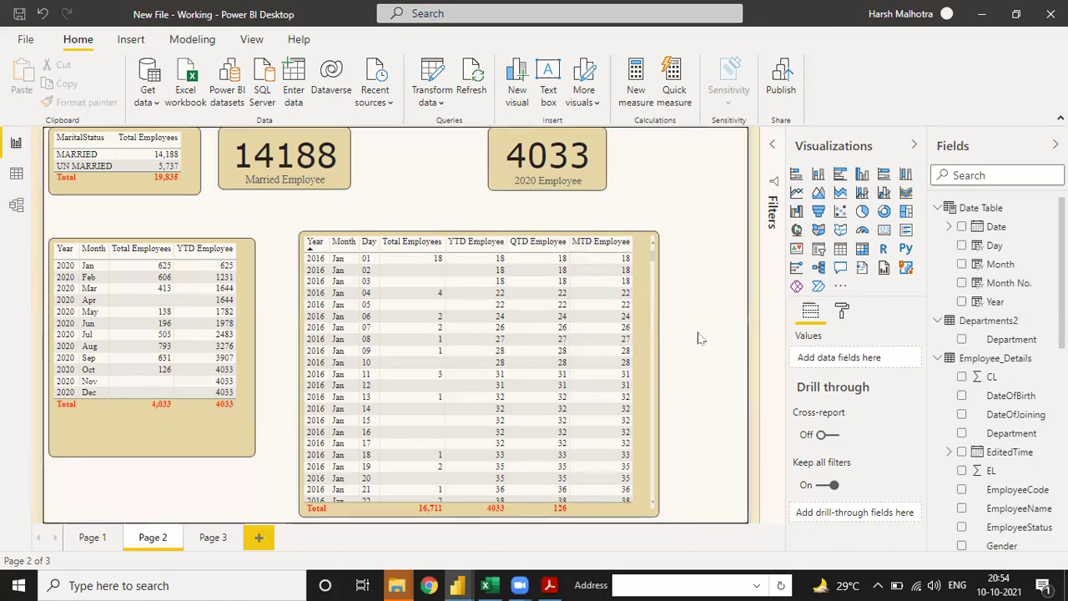
click(213, 538)
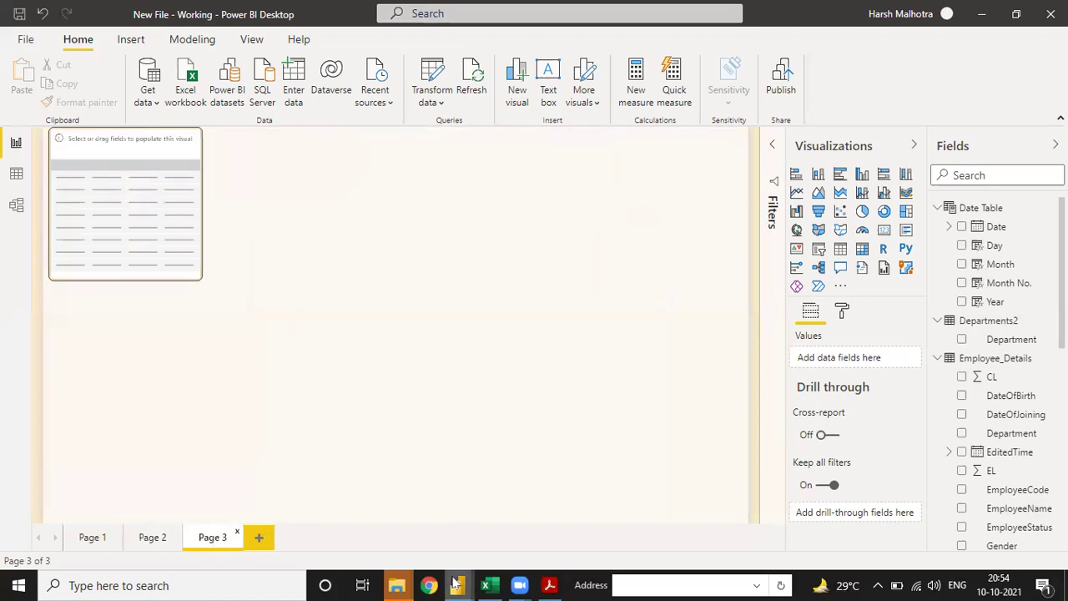
- Switch to the HR Data - Working (1) report and review its HR Count of Employee, HR Salary and first Analysis pages
mouse_move(459, 584)
click(519, 528)
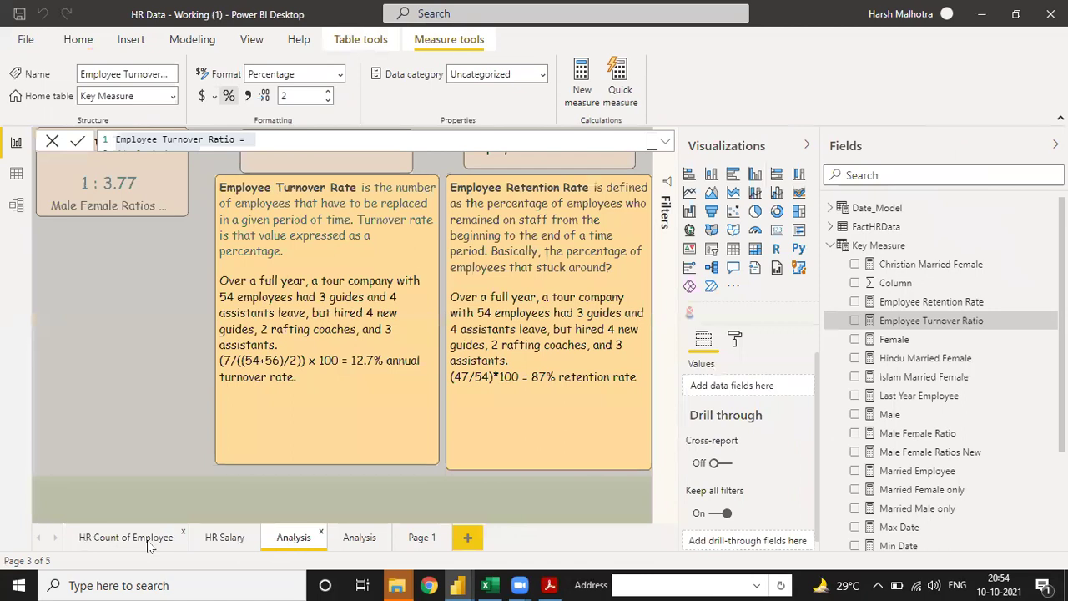
click(146, 539)
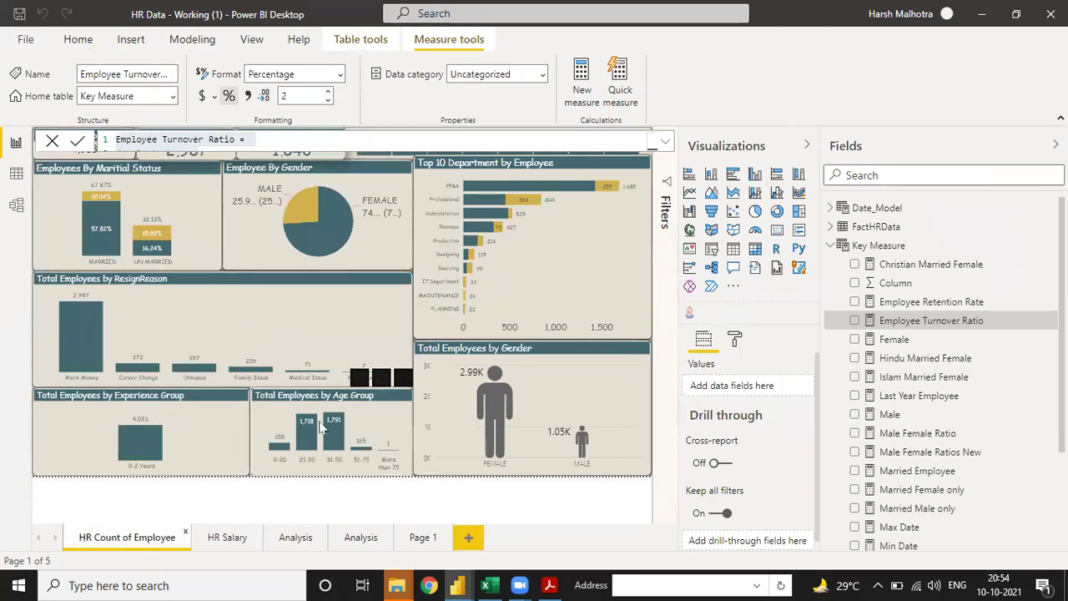
click(219, 540)
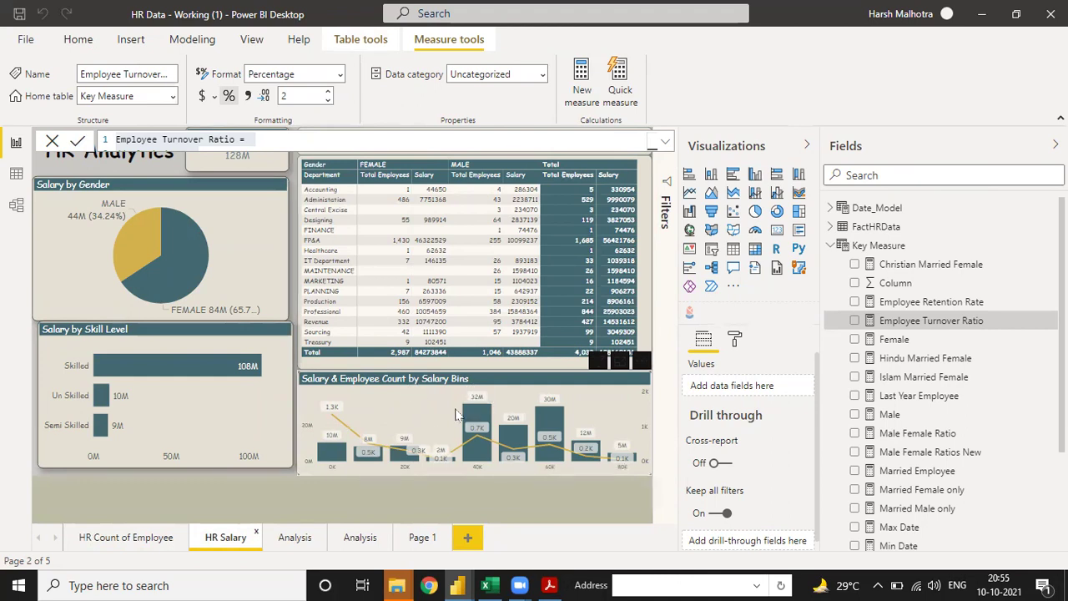
click(293, 538)
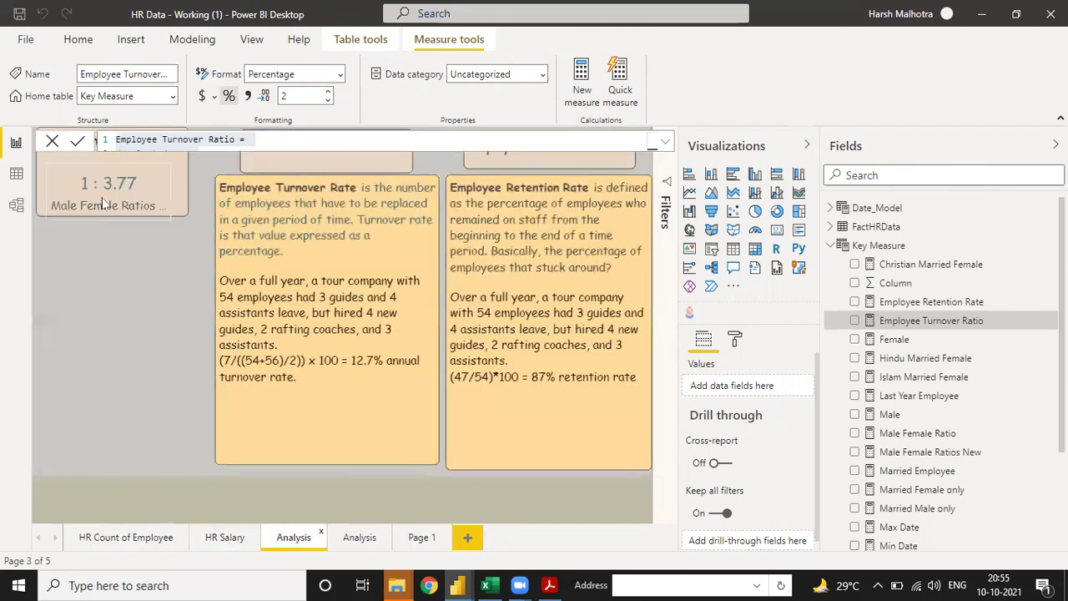
- Select the Employee Turnover Rate explanation and open the full formula of the Employee Turnover Ratio measure
click(274, 209)
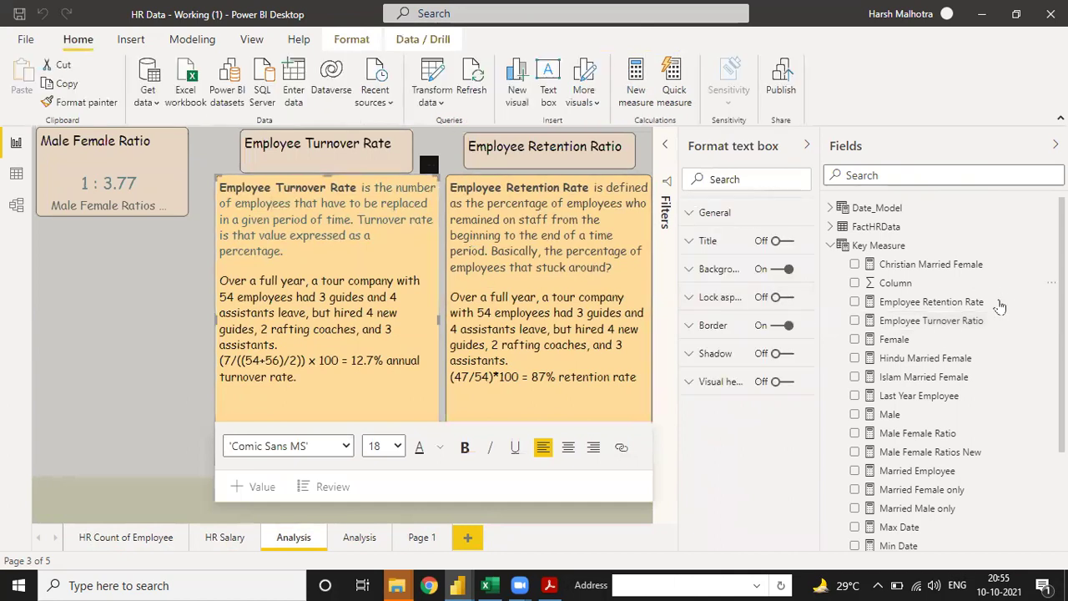
click(959, 320)
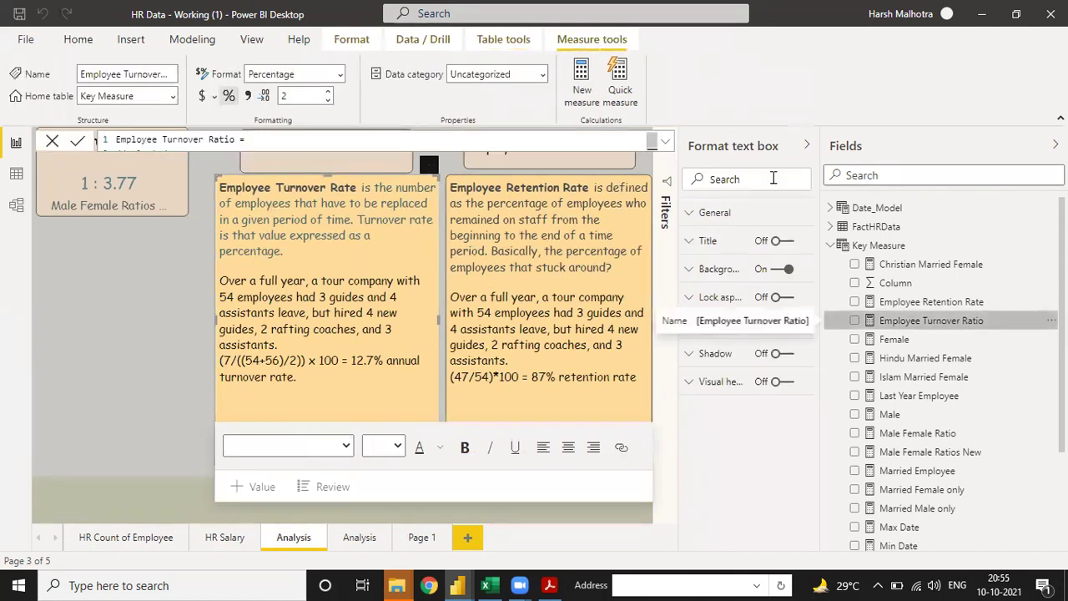
click(665, 141)
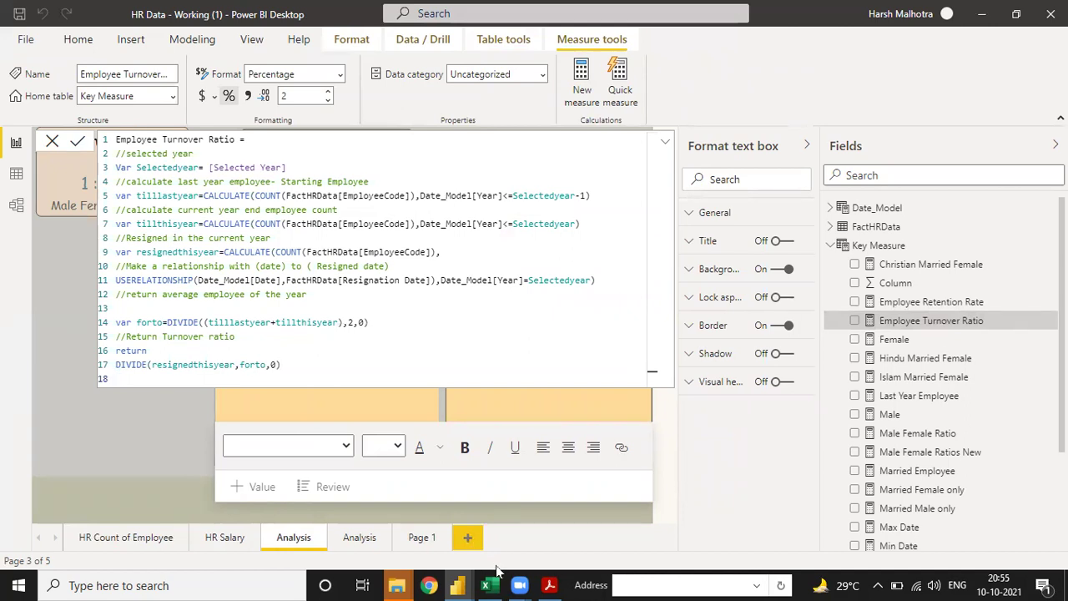
- Switch to the DAX Formula Reference Guide PDF and browse from the table of contents to the CALENDAR examples on page 8
click(548, 584)
scroll(441, 359, down, 10)
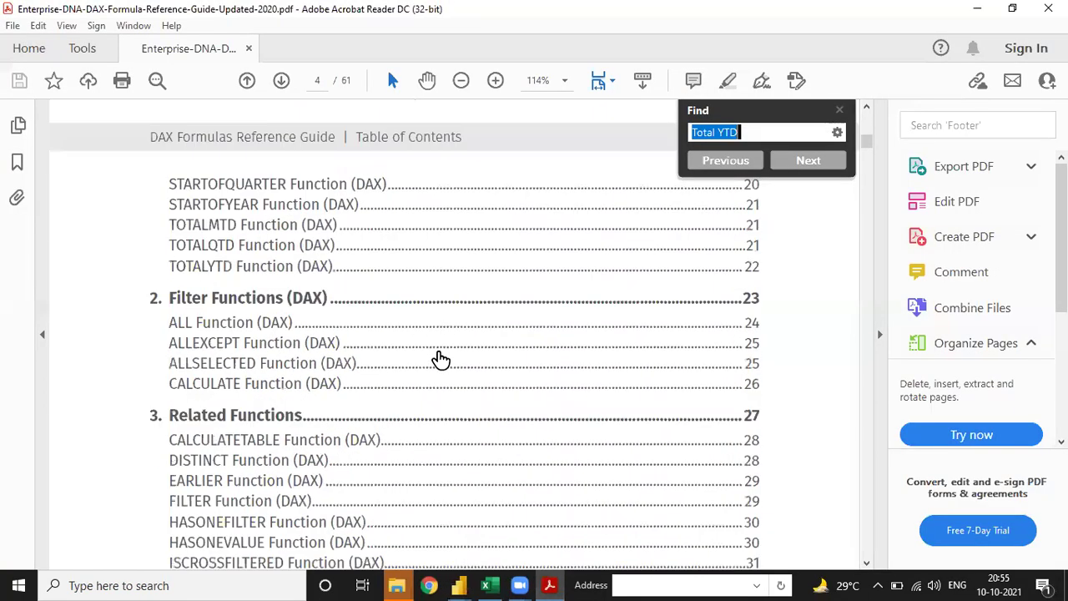
scroll(441, 359, down, 15)
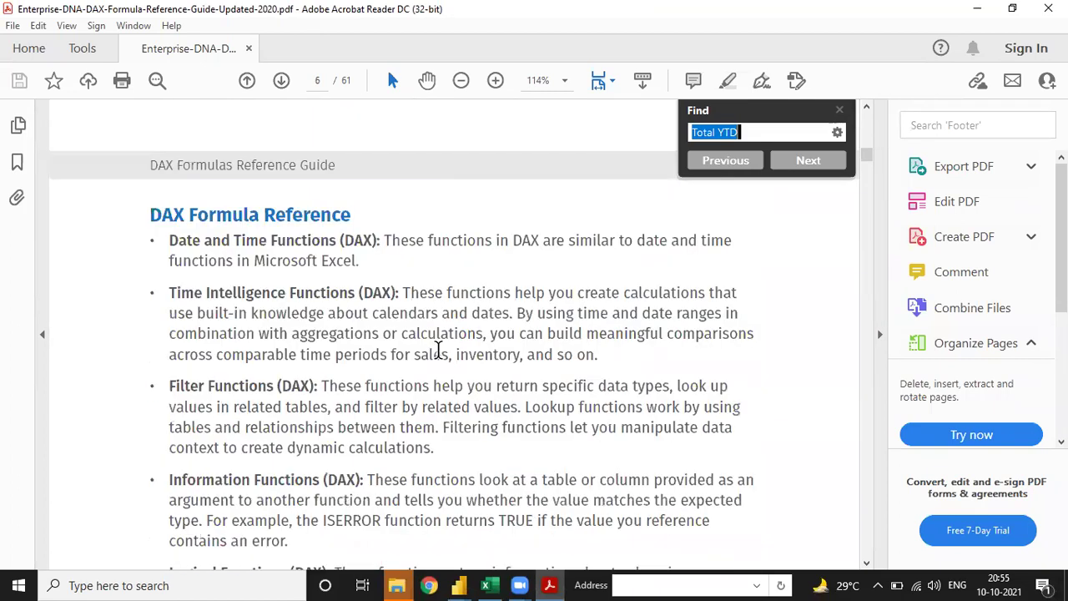
scroll(384, 322, down, 10)
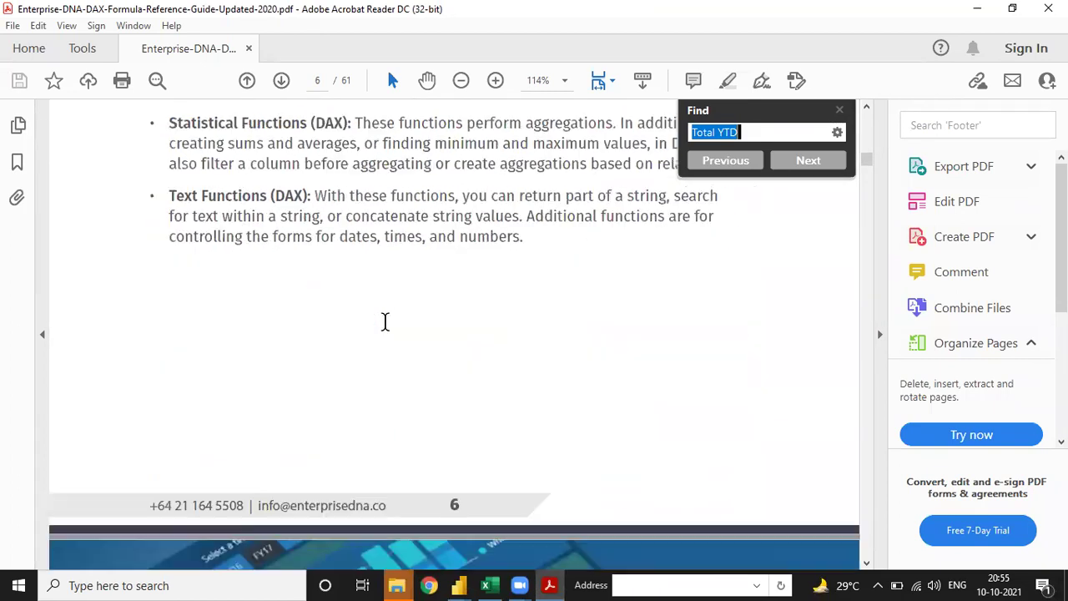
scroll(384, 322, down, 15)
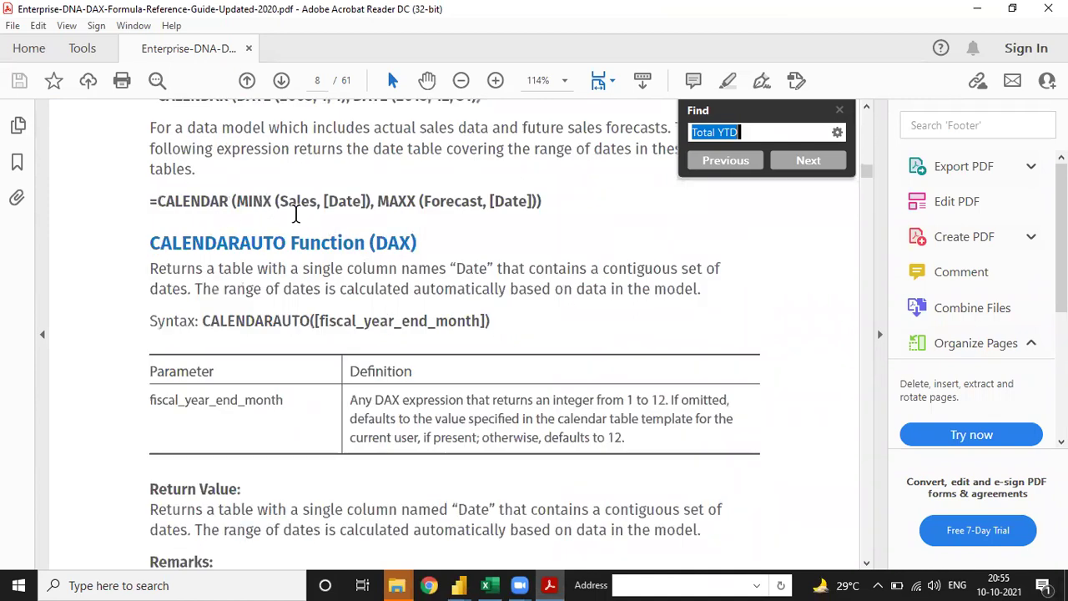
- Examine the guide's CALENDAR example with MINX and MAXX and the DATEDIFF examples, switching between the guide and the turnover formula
key(alt+Tab)
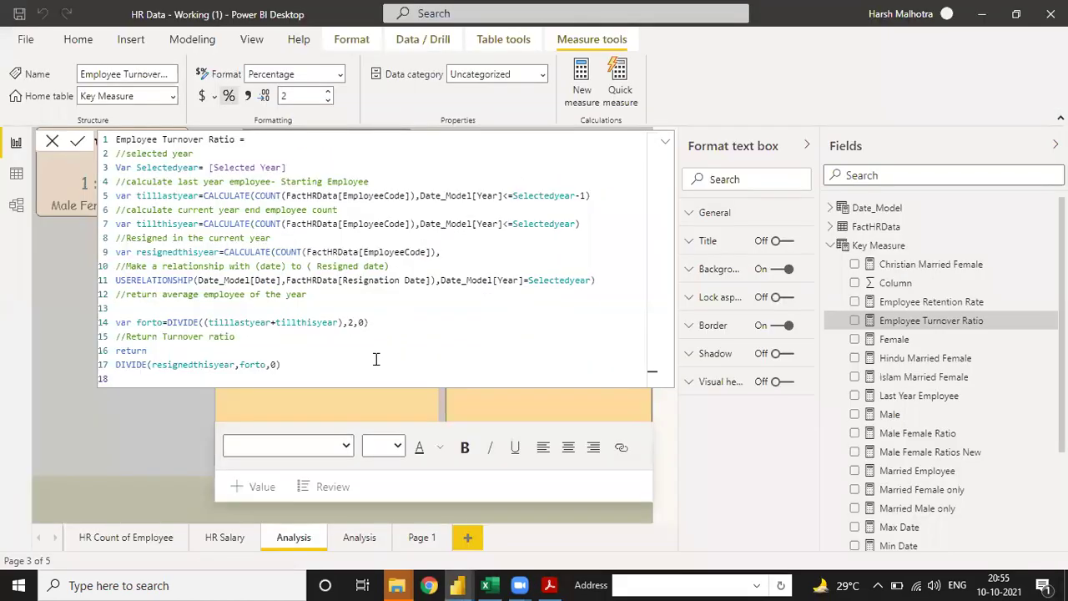
key(alt+Tab)
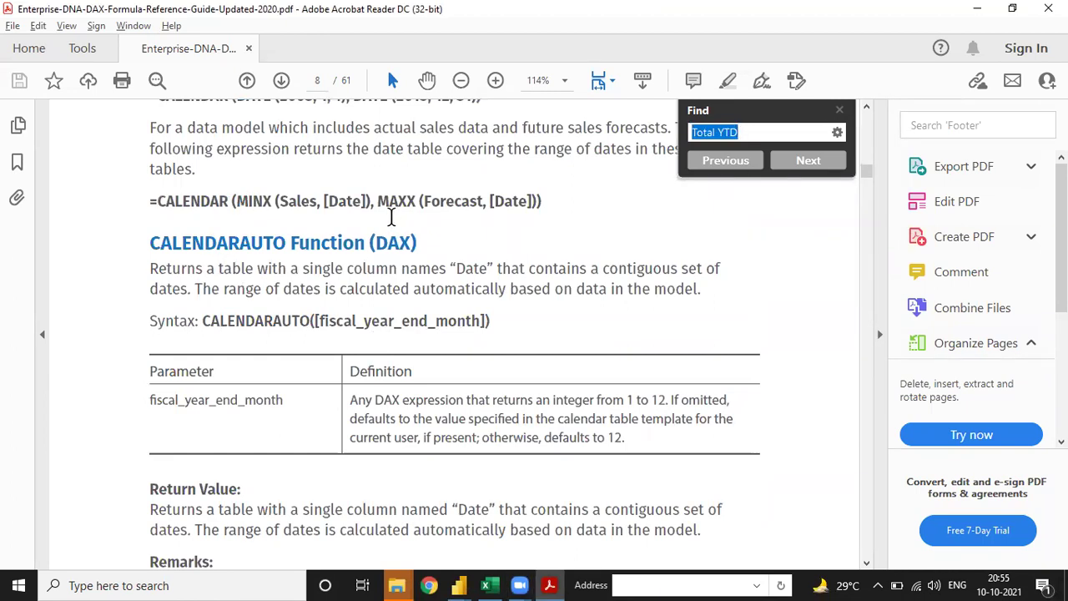
right_click(387, 217)
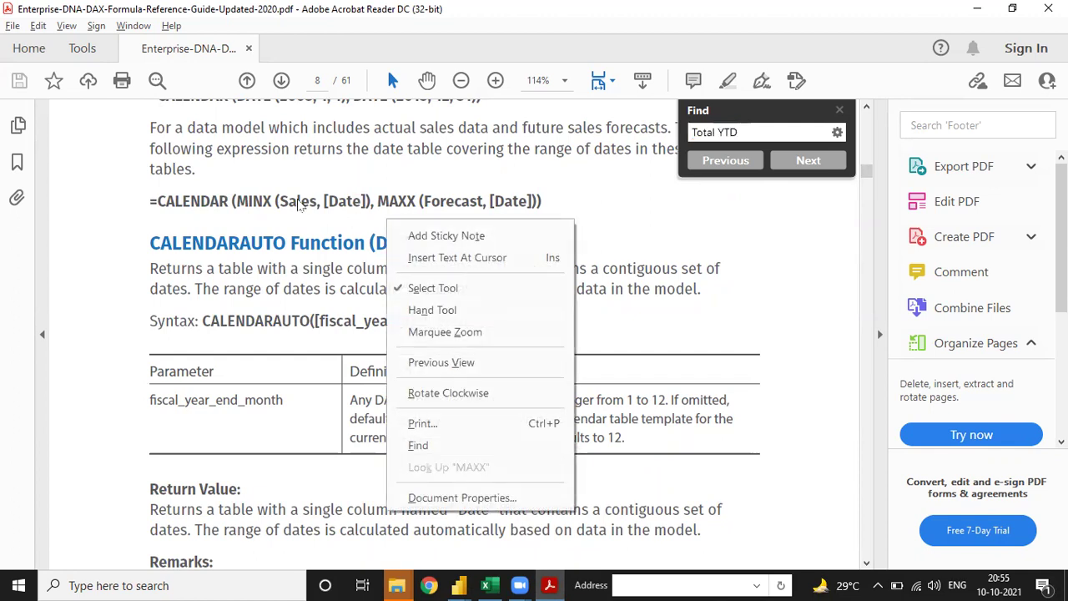
click(446, 203)
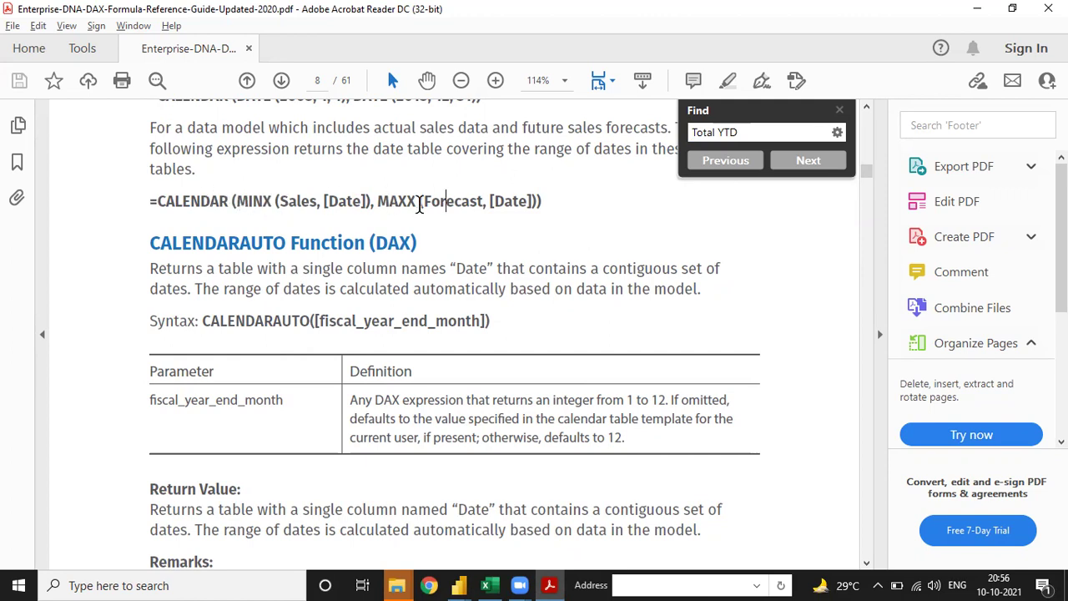
scroll(384, 290, down, 5)
scroll(385, 290, down, 12)
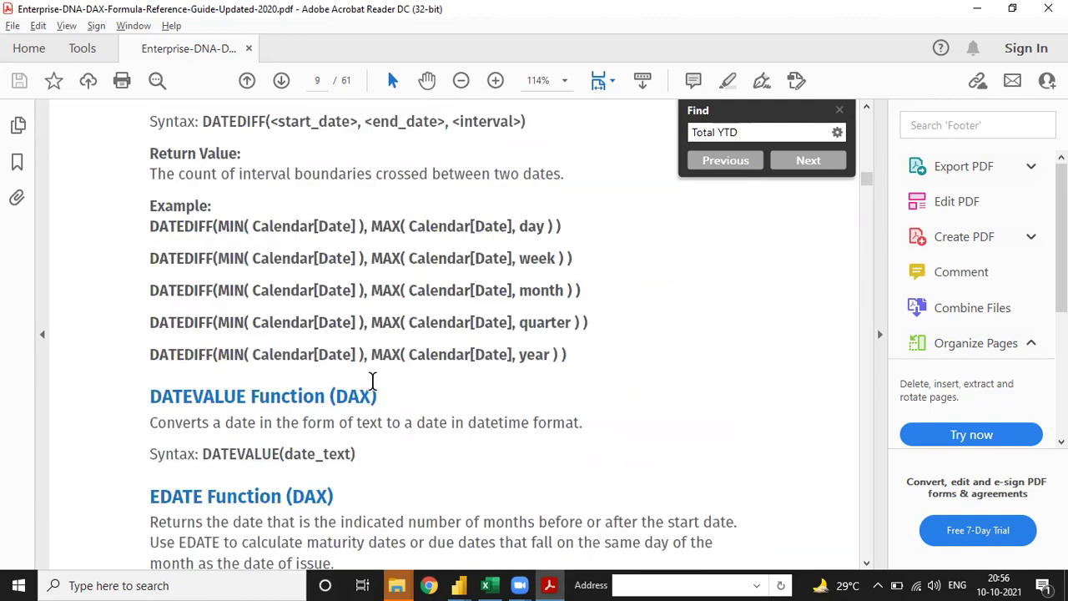
key(alt+Tab)
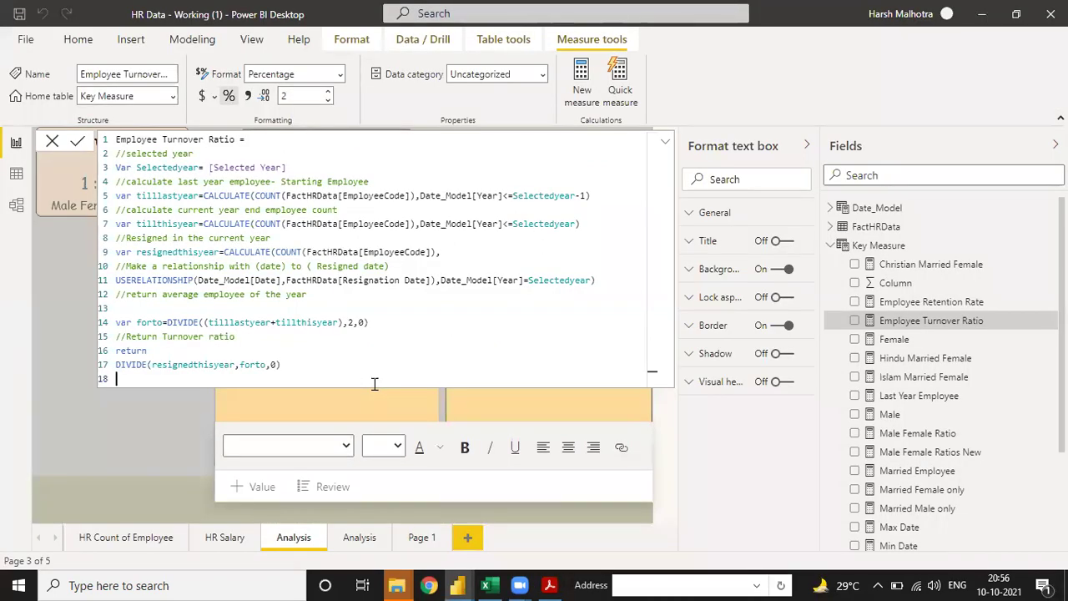
- Collapse the turnover formula, switch to the New File - Working report and go to Page 3 after glancing at Page 2
click(664, 144)
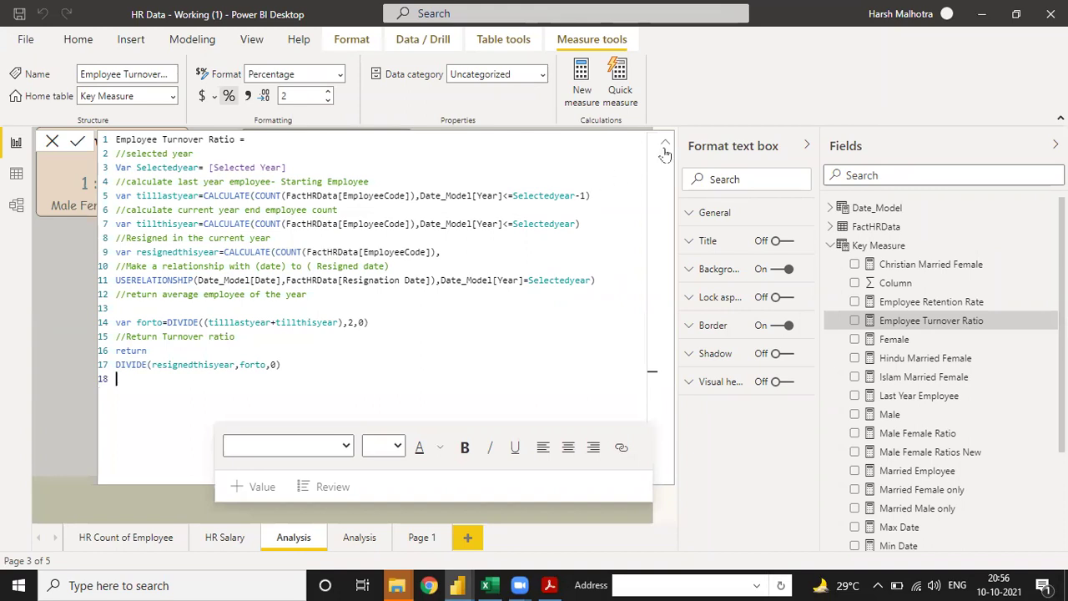
click(664, 147)
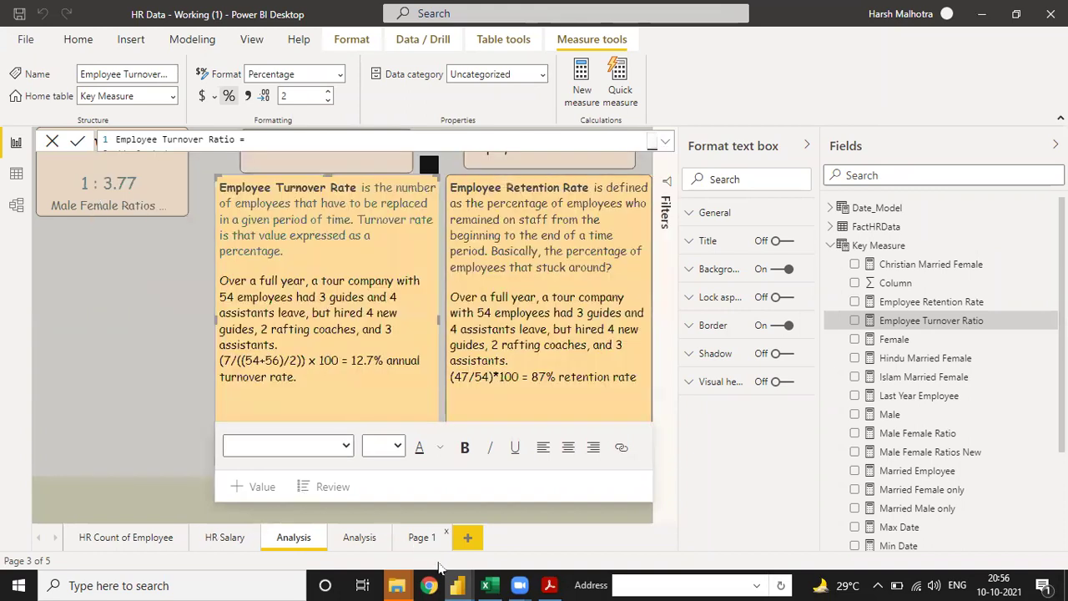
mouse_move(469, 584)
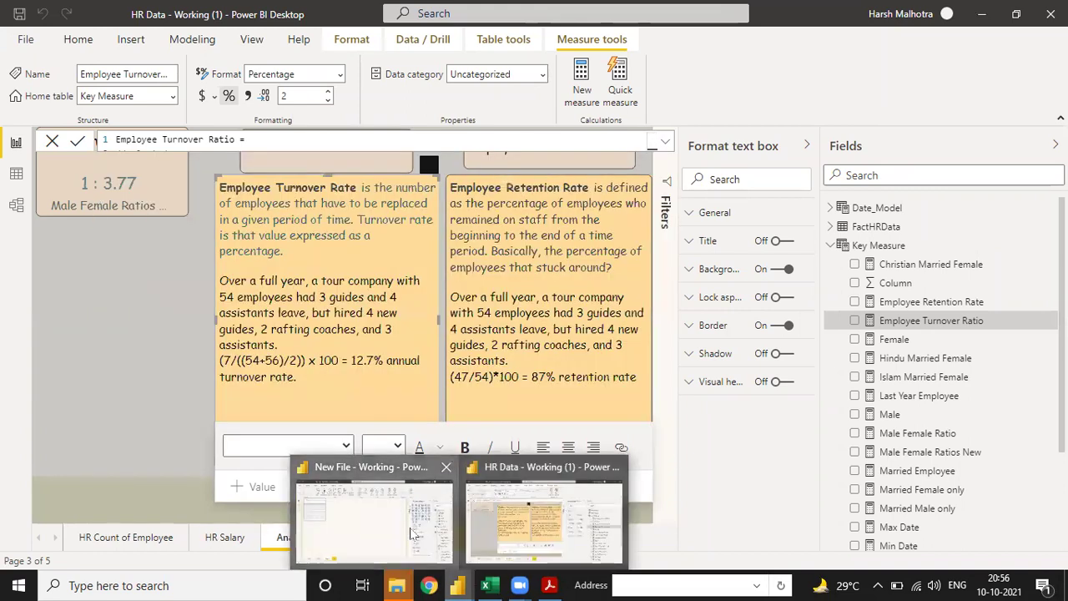
click(374, 513)
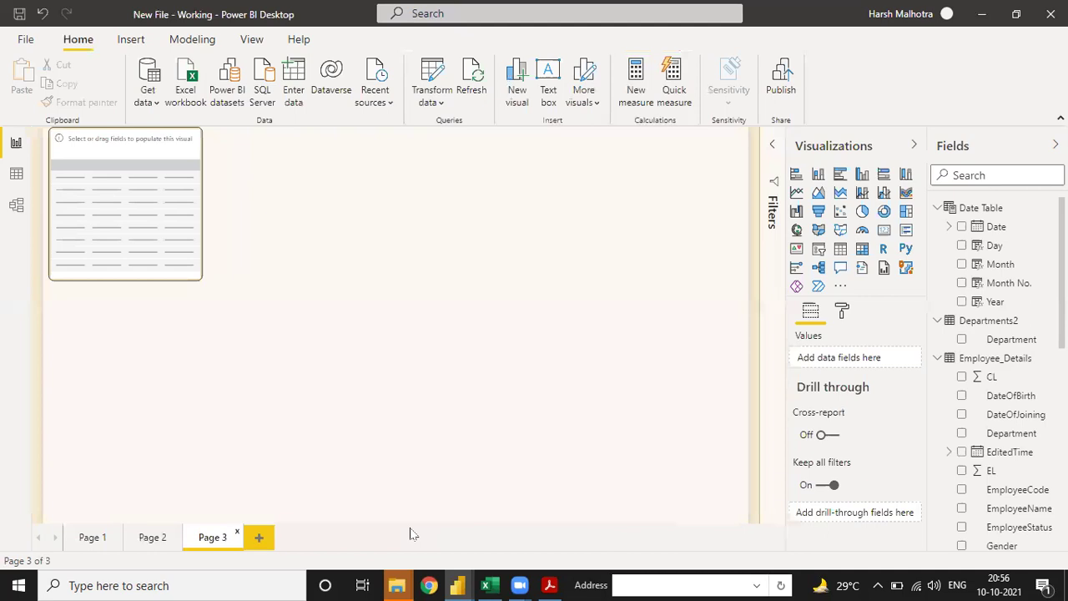
click(150, 541)
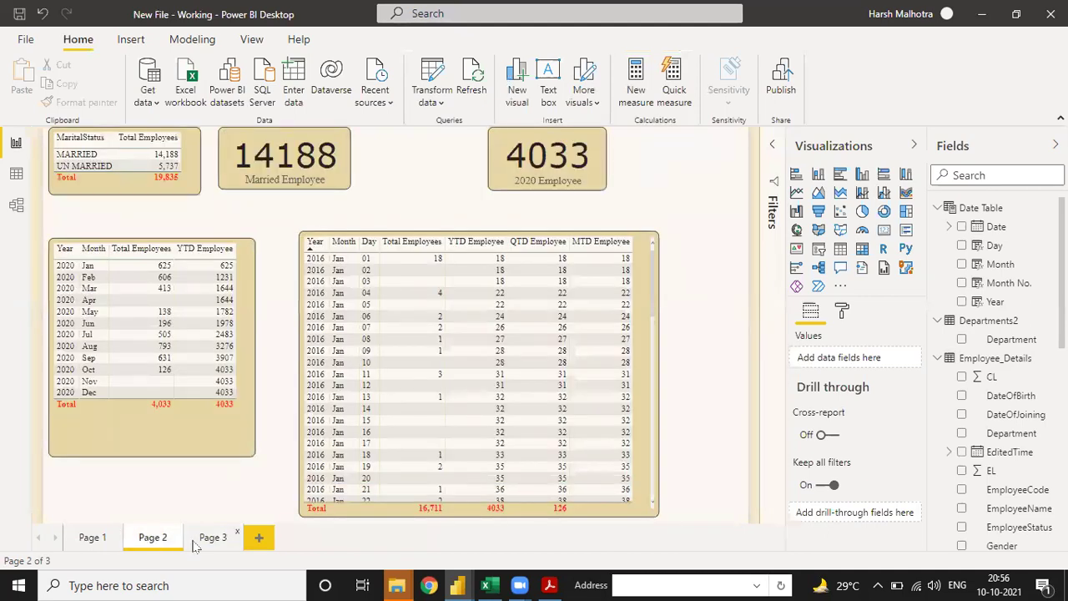
click(197, 540)
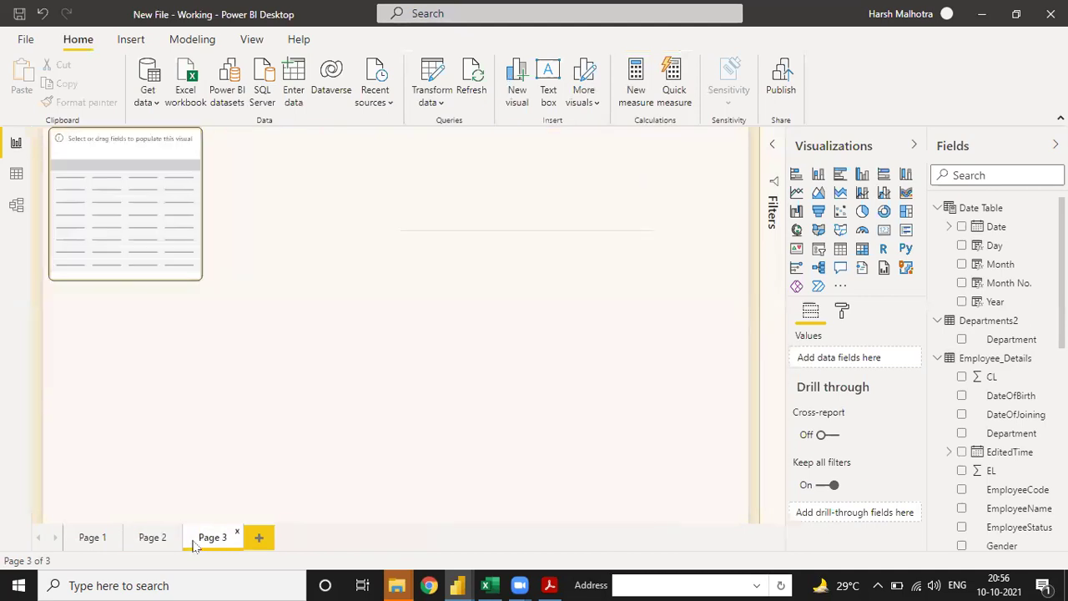
- Add the Department field from Departments2 to the empty table on Page 3 and enlarge the table to show the department list
click(146, 226)
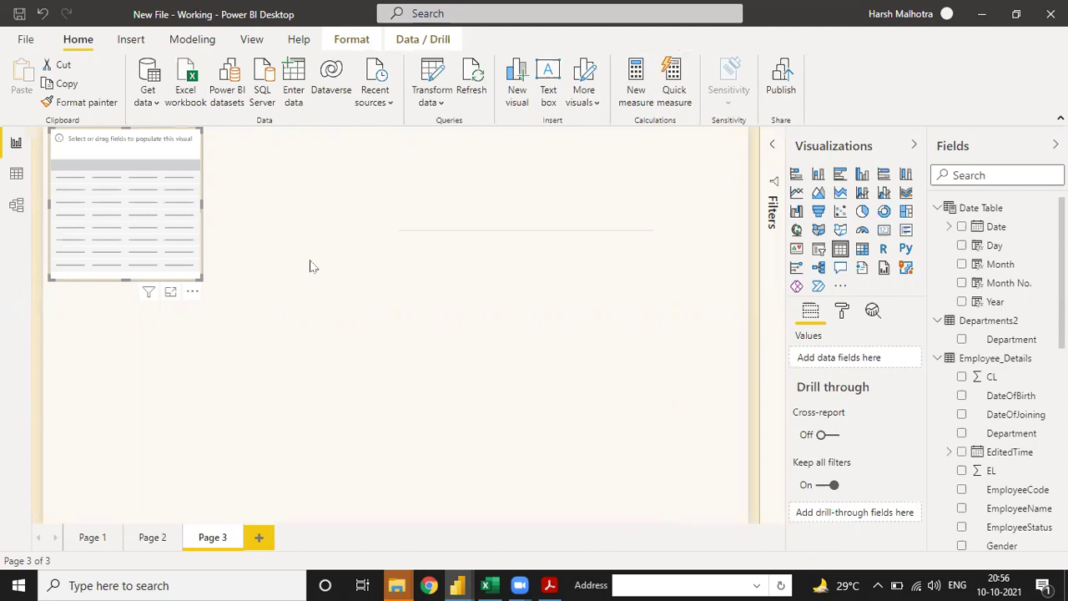
scroll(1005, 280, down, 1)
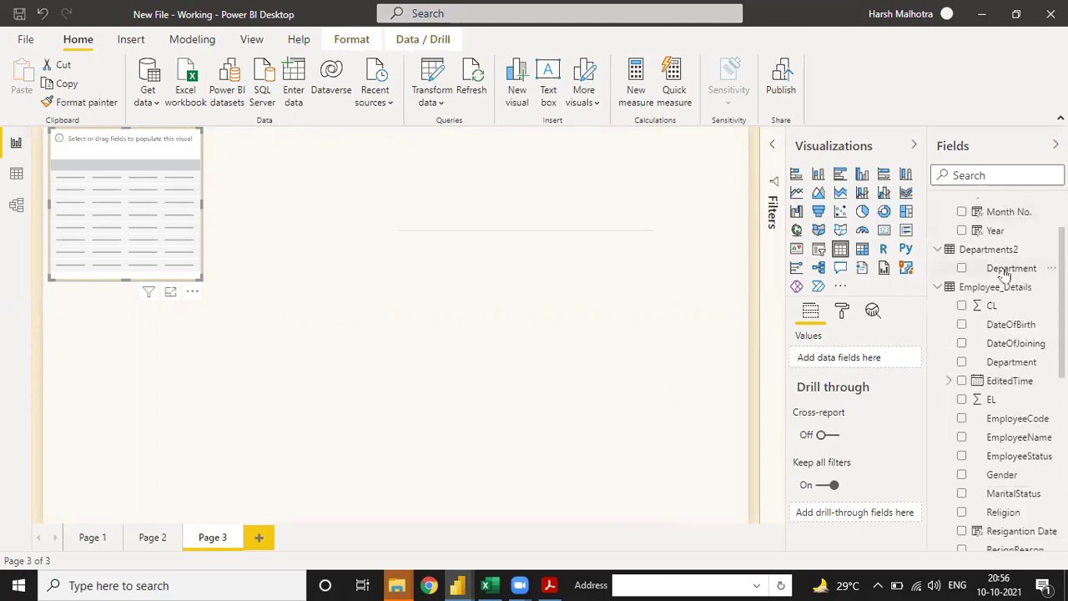
drag(1005, 275, 147, 181)
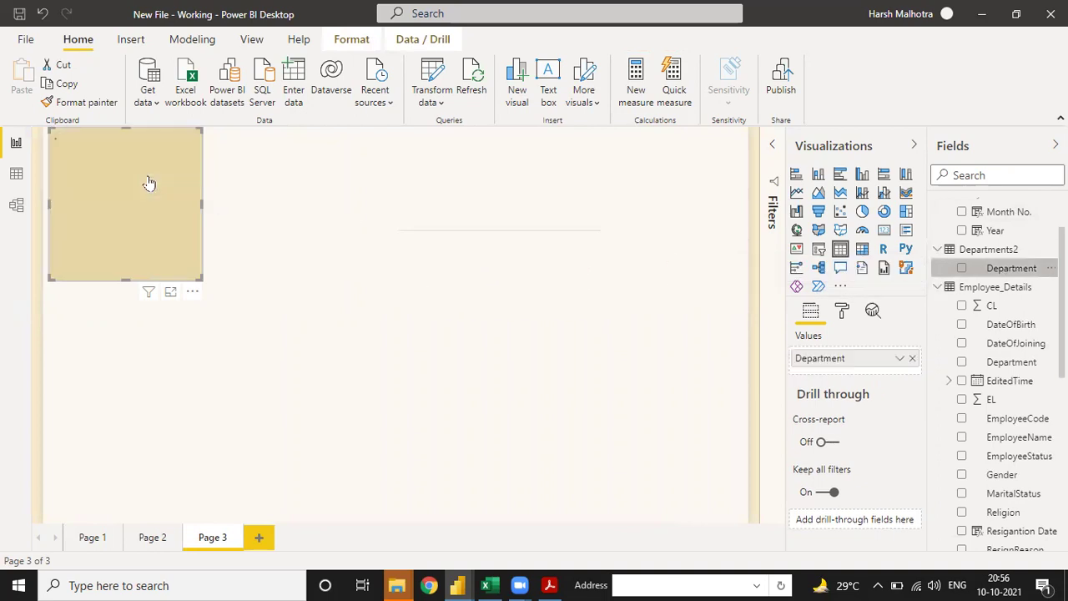
drag(200, 279, 264, 345)
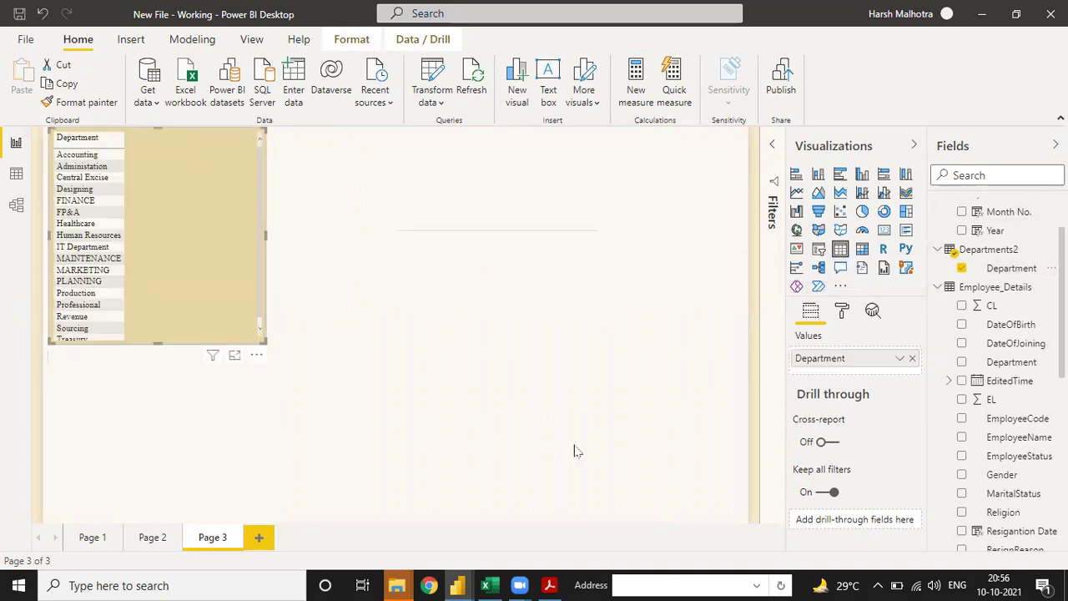
- Add the Total Employees measure from Key Measure to the department table
click(998, 479)
key(super+Tab)
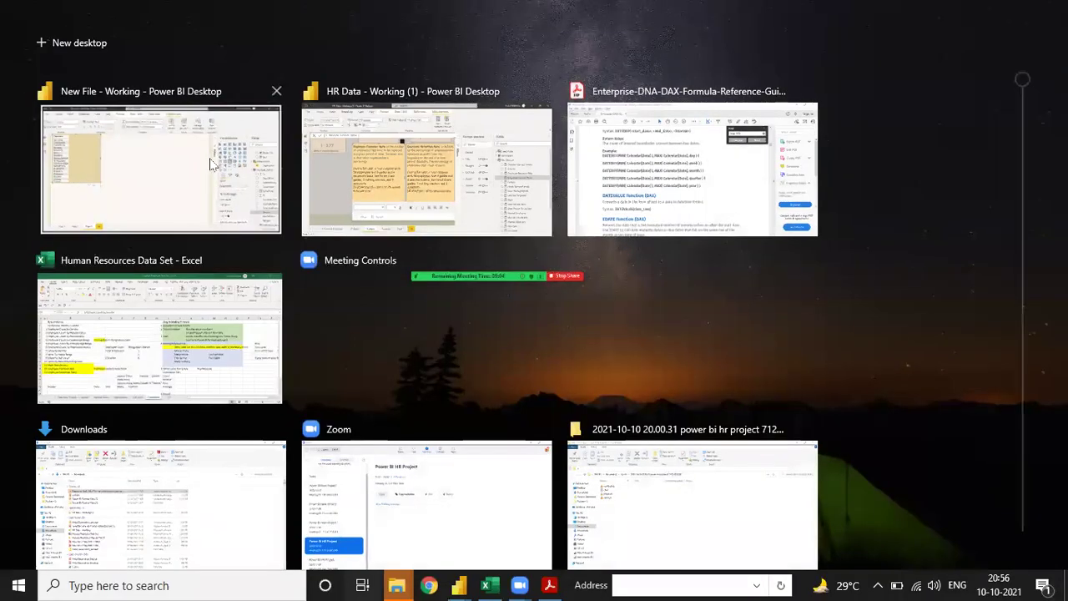
key(Escape)
scroll(990, 444, down, 5)
drag(996, 485, 239, 269)
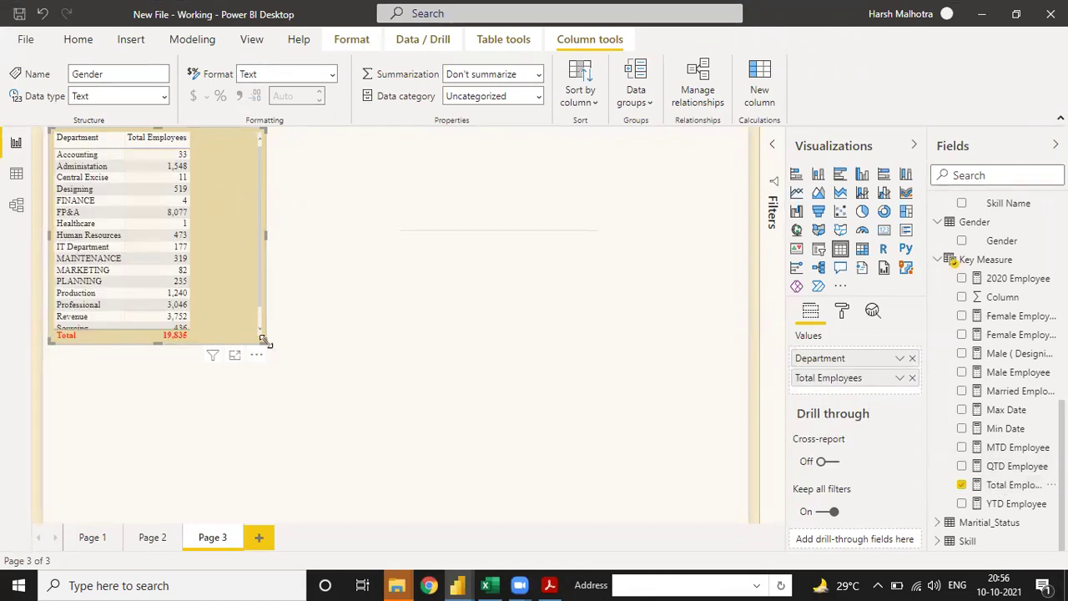
- Resize the department table to fit all its rows and columns, and place a copy of it beside the original
drag(266, 340, 261, 368)
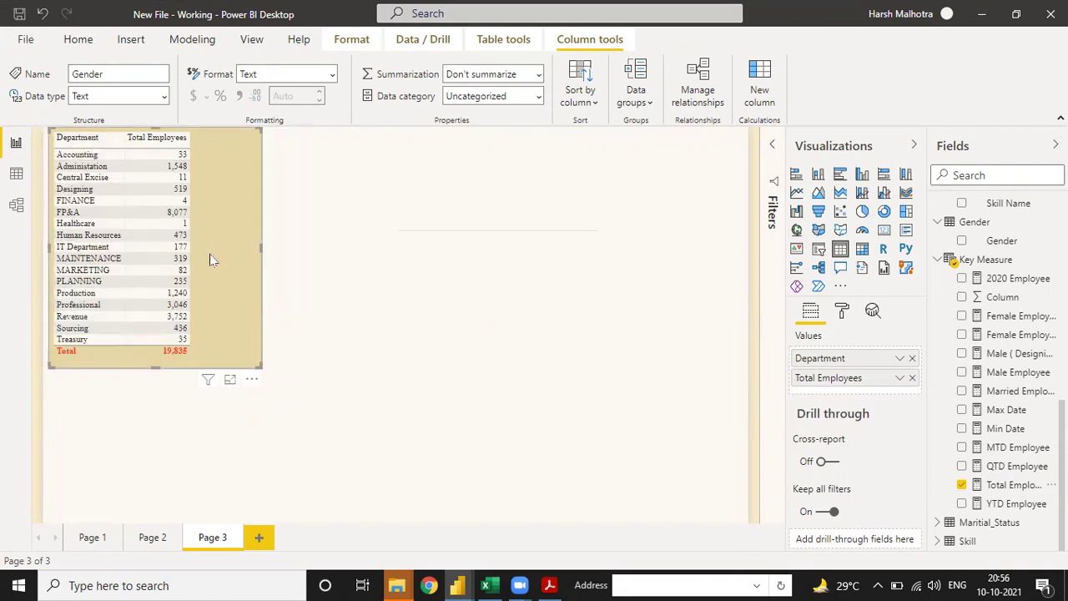
drag(262, 367, 209, 369)
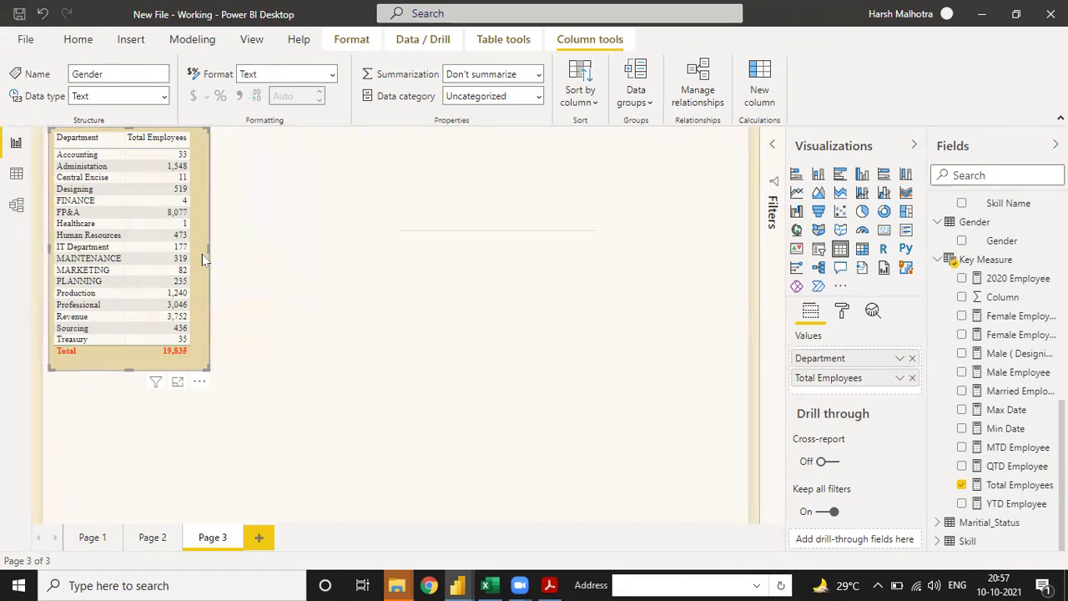
click(78, 42)
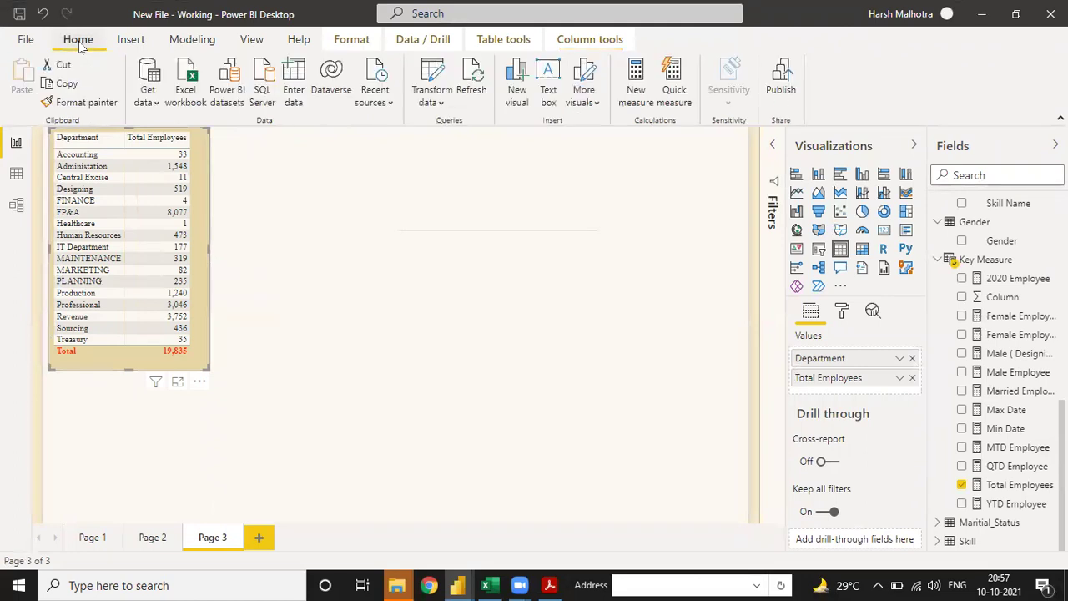
click(25, 84)
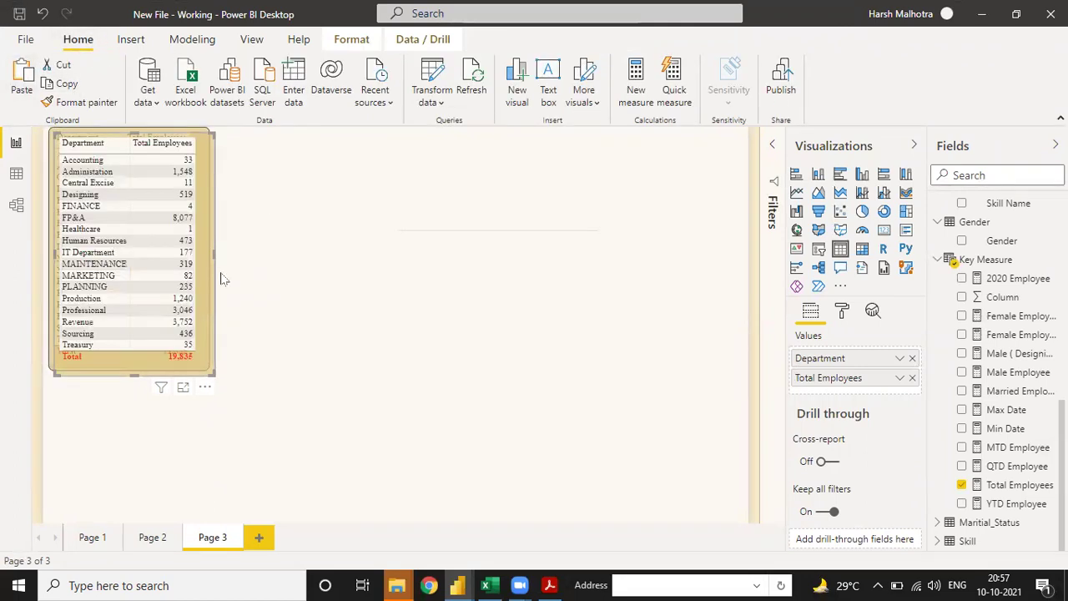
drag(206, 389, 380, 363)
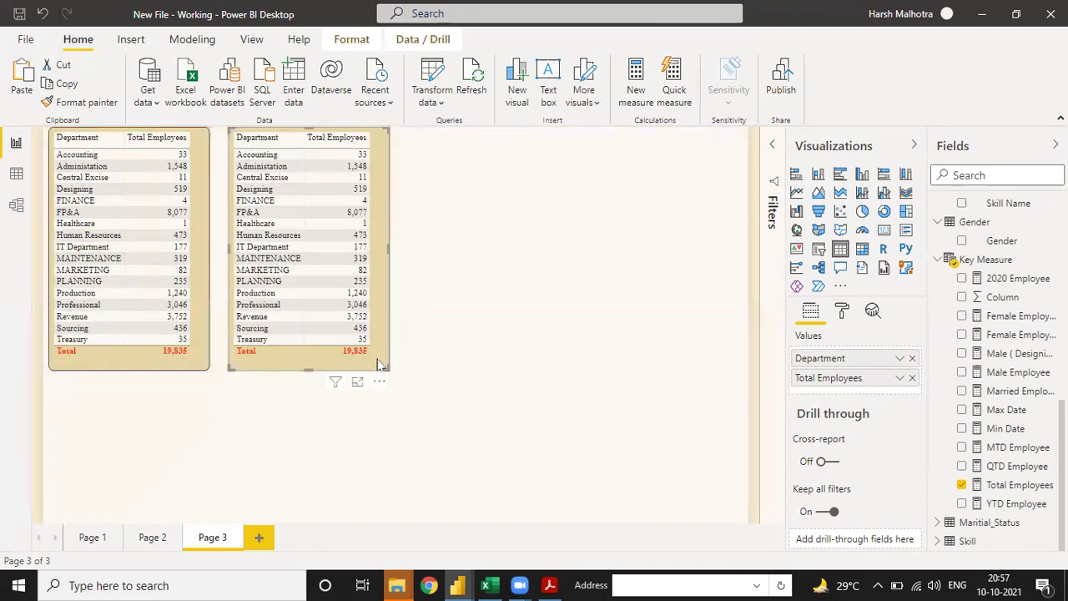
- Filter the copied table's Department field with a Top N filter showing the top 3 by Total Employees
click(770, 145)
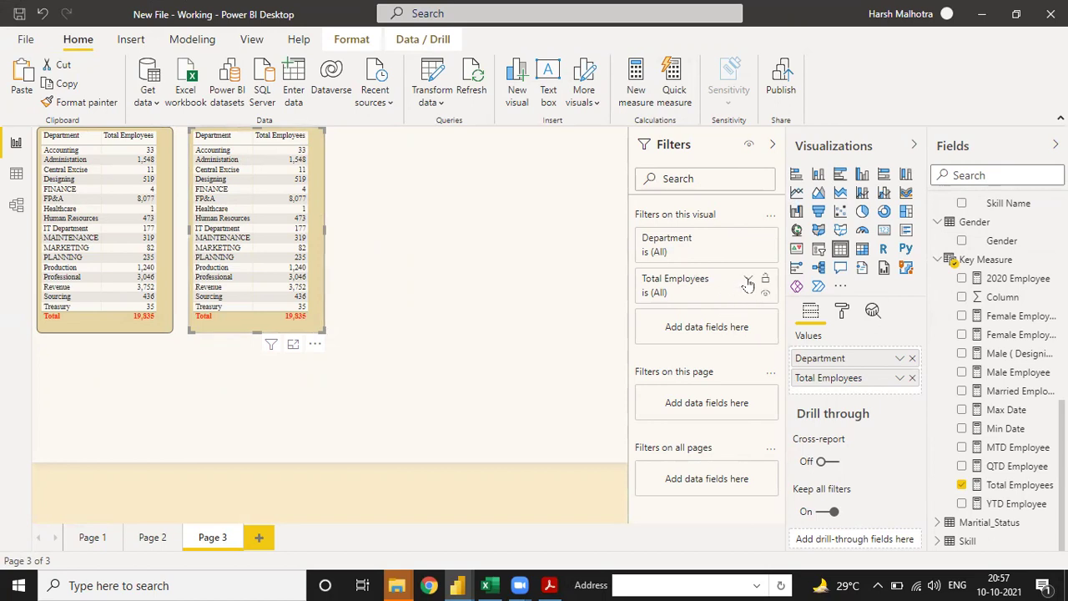
click(748, 282)
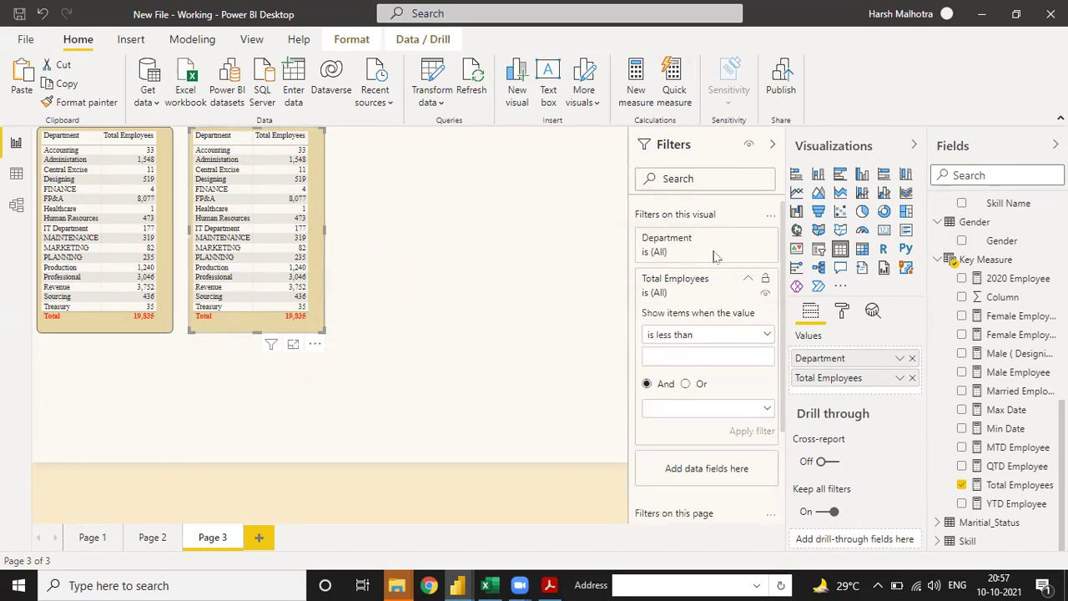
key(Escape)
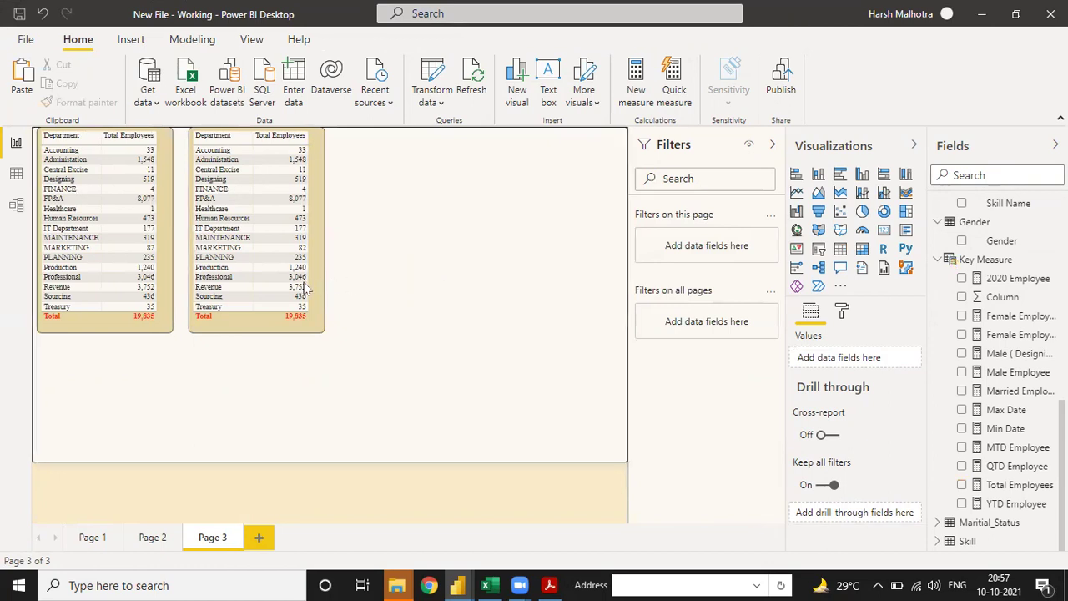
click(310, 295)
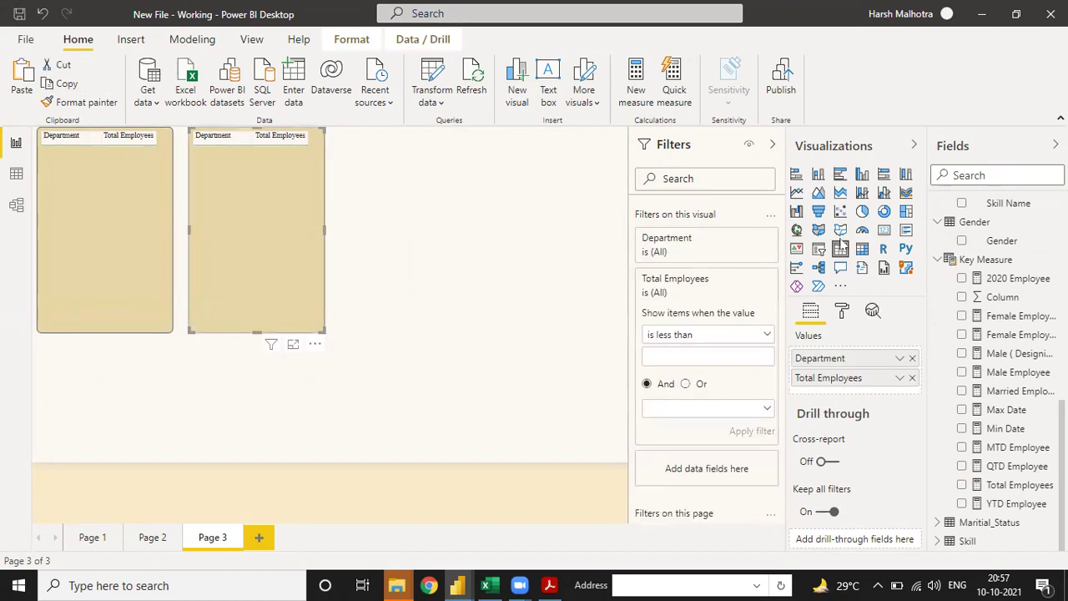
click(746, 240)
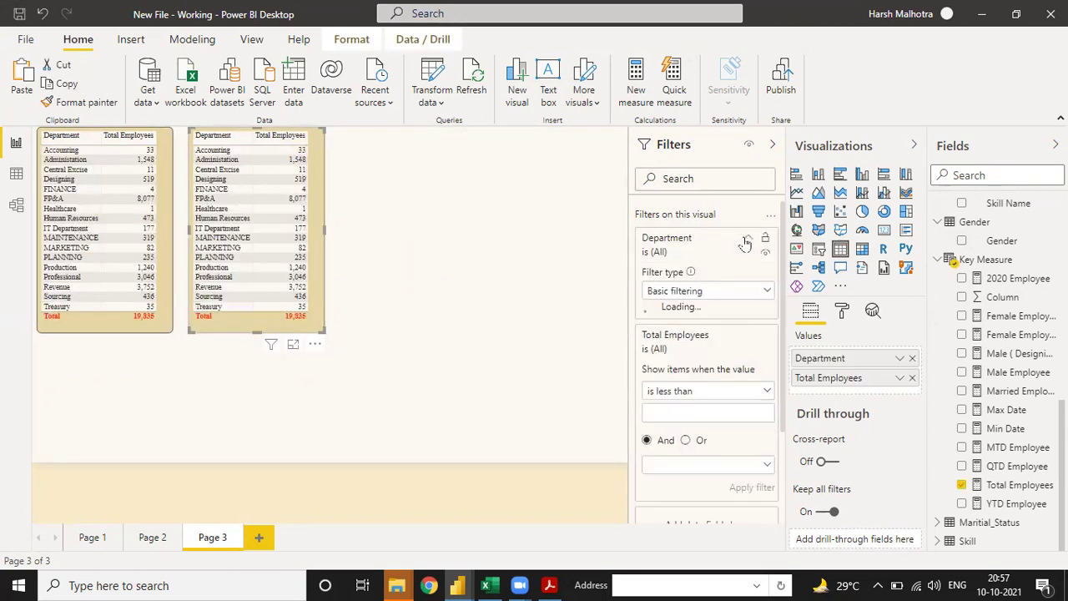
click(712, 292)
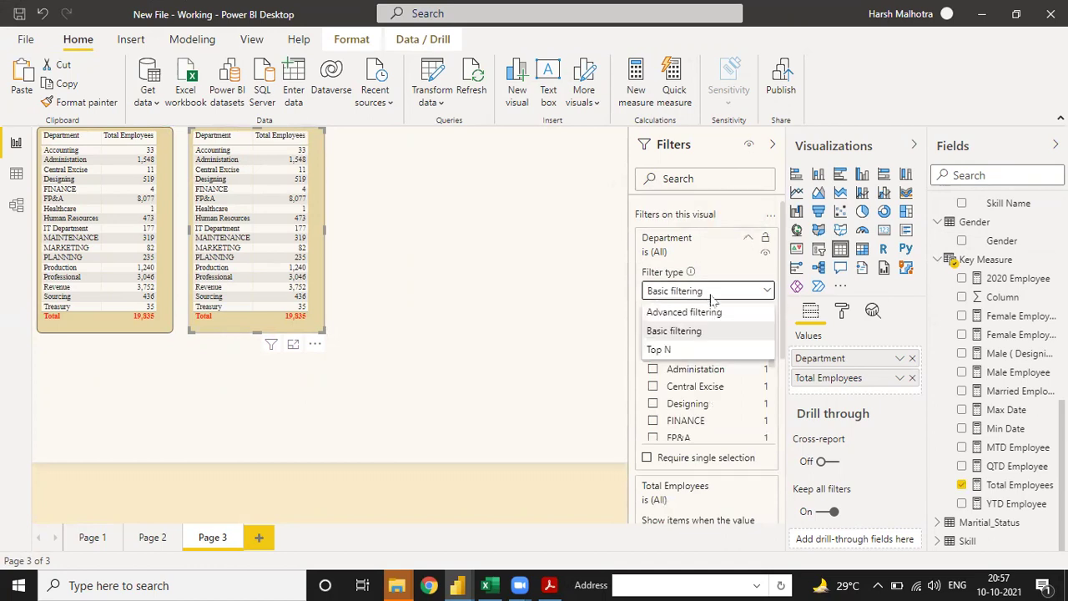
click(690, 354)
click(725, 336)
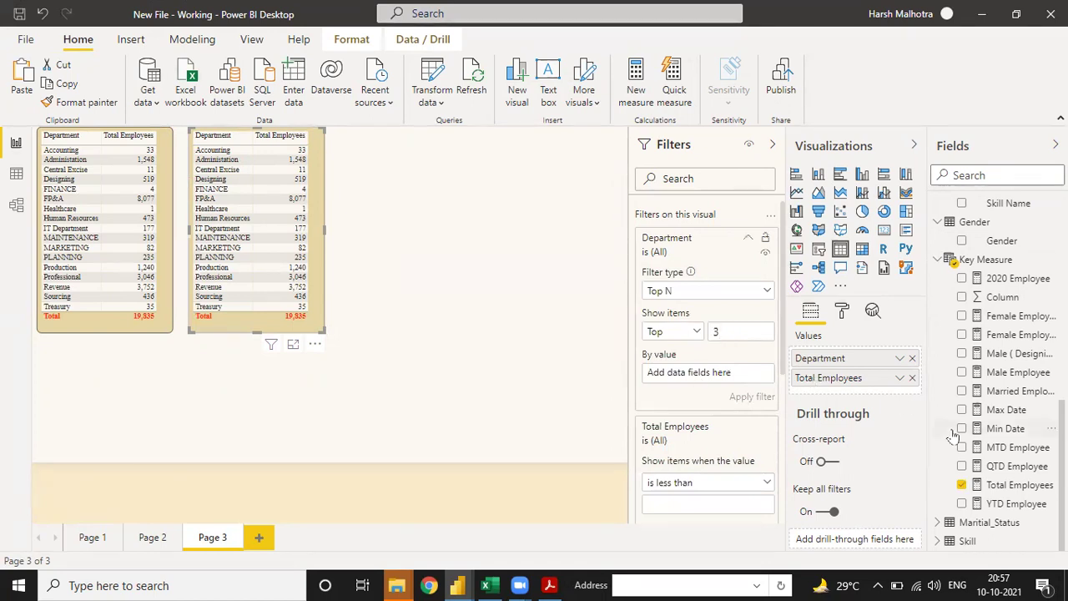
drag(1011, 483, 730, 373)
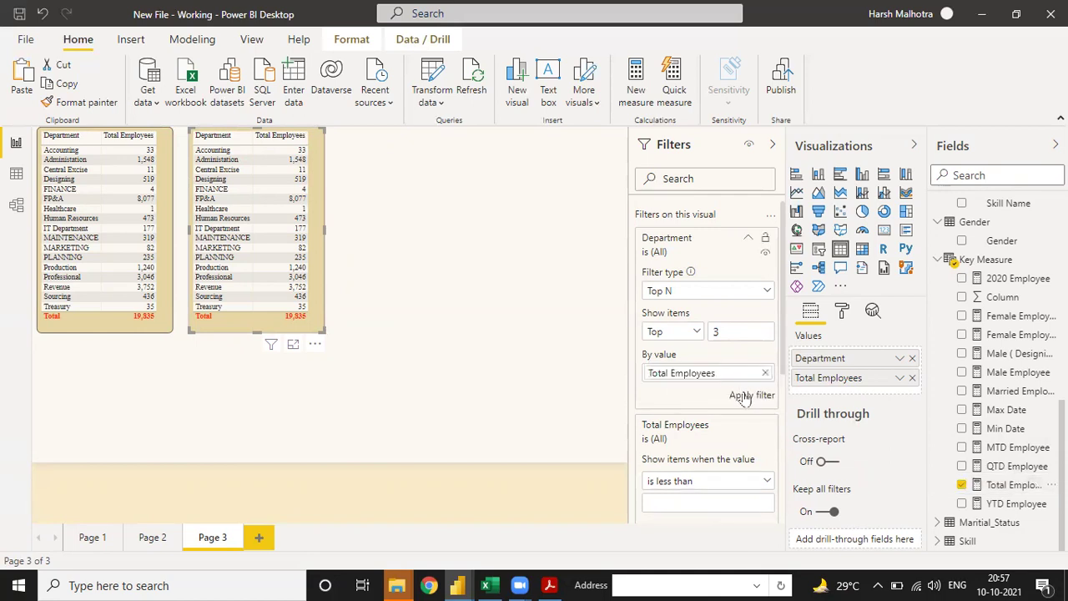
click(745, 400)
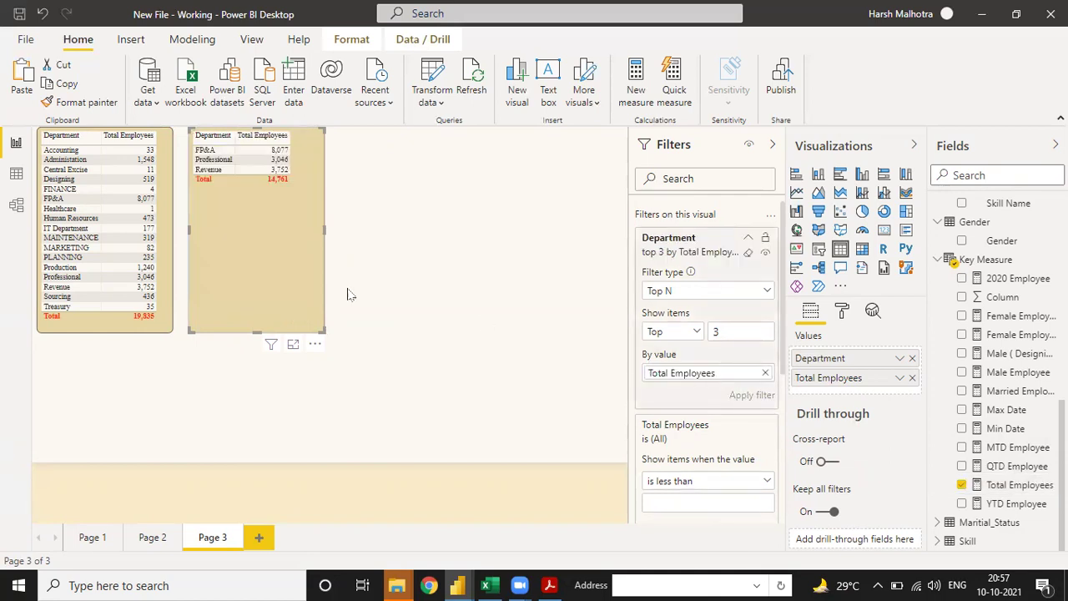
- Shrink the top 3 table to fit its rows and place a copy of it directly below
drag(322, 327, 305, 206)
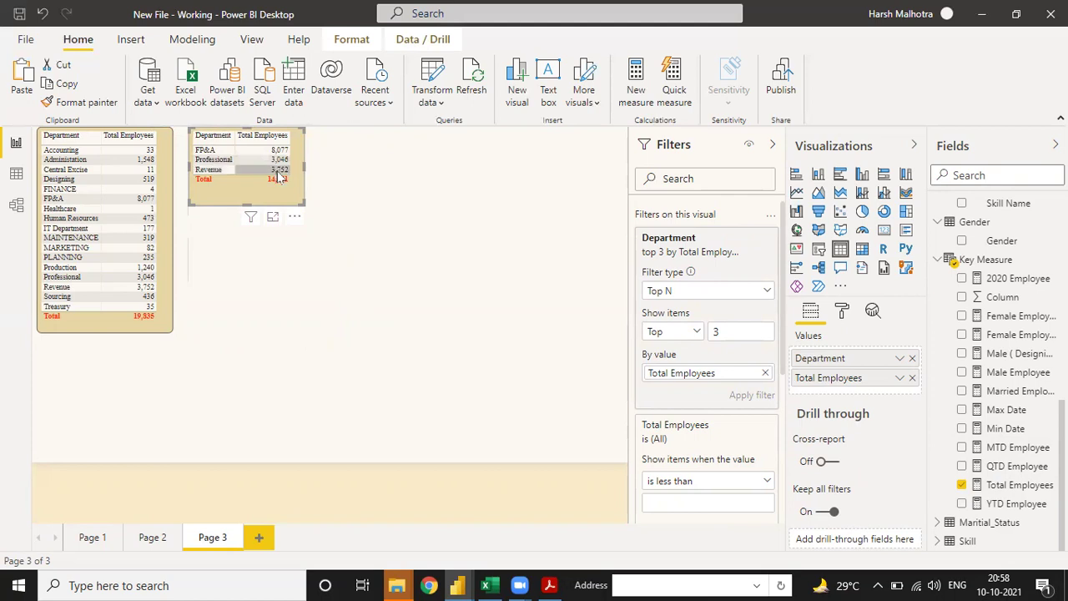
drag(303, 205, 301, 198)
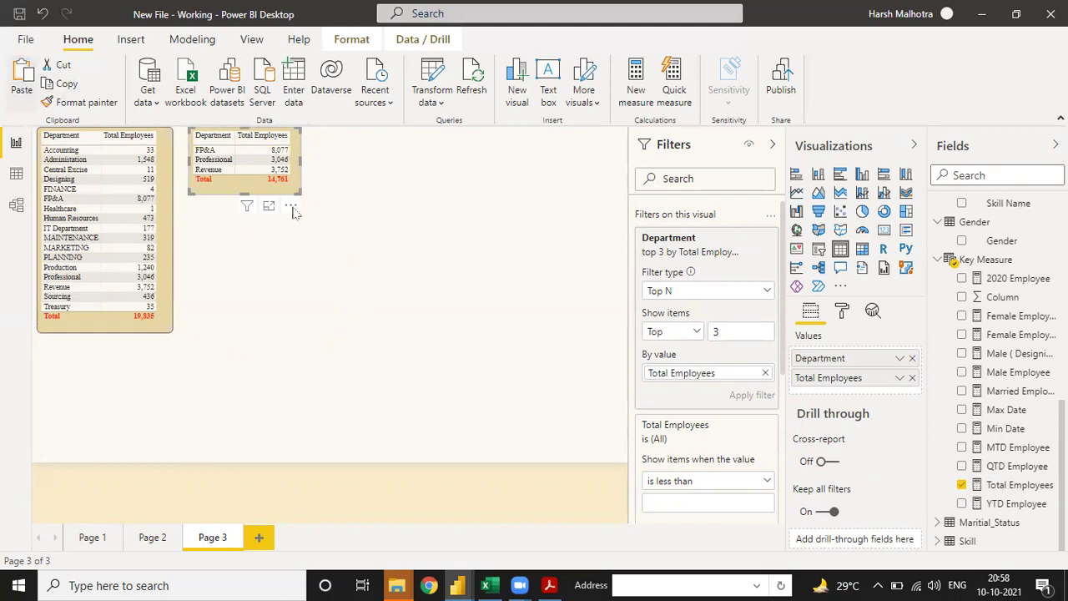
key(ctrl+v)
drag(294, 210, 286, 342)
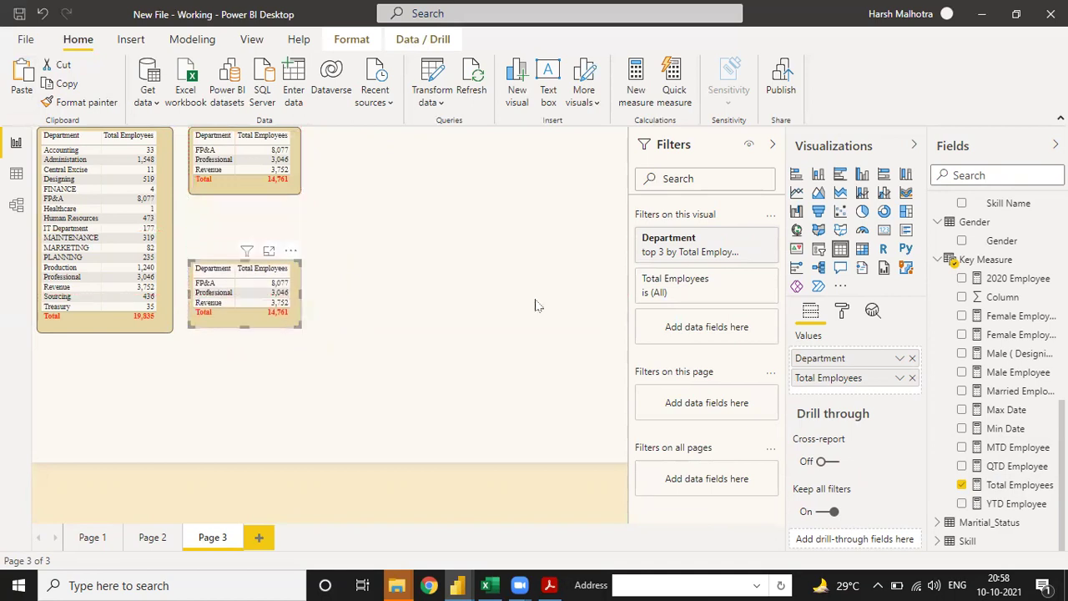
- Clear the lower copy's Department filter and apply a Top N filter showing the bottom 3 by Total Employees
click(747, 254)
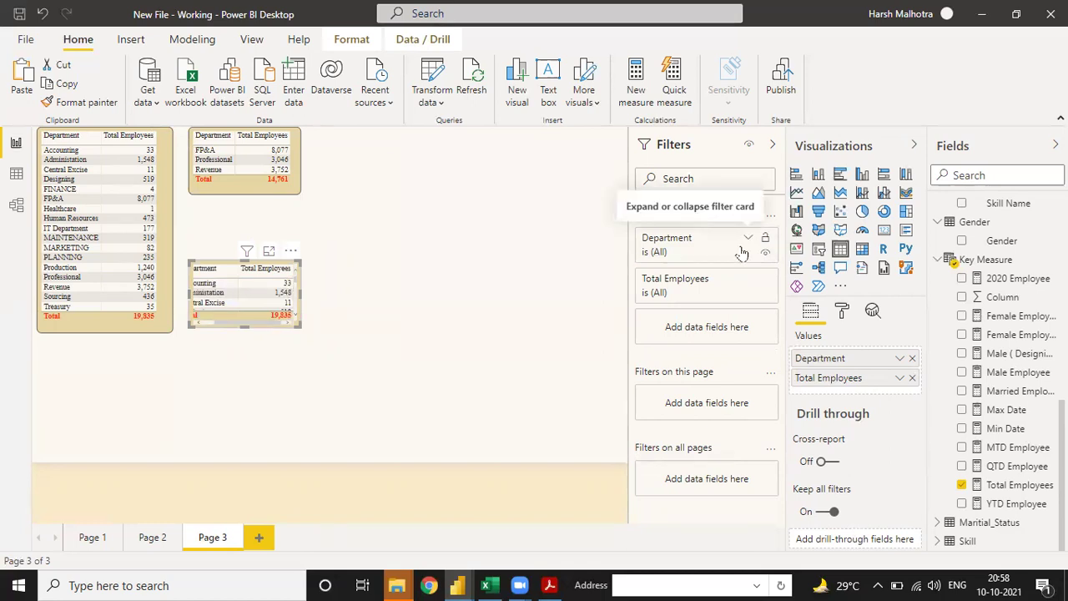
click(747, 240)
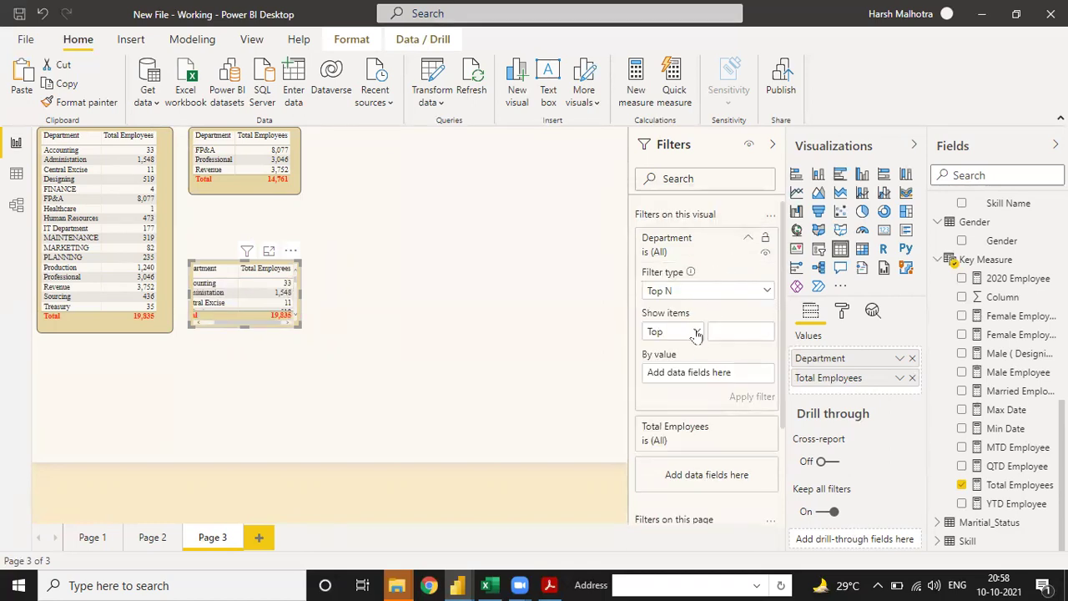
click(697, 332)
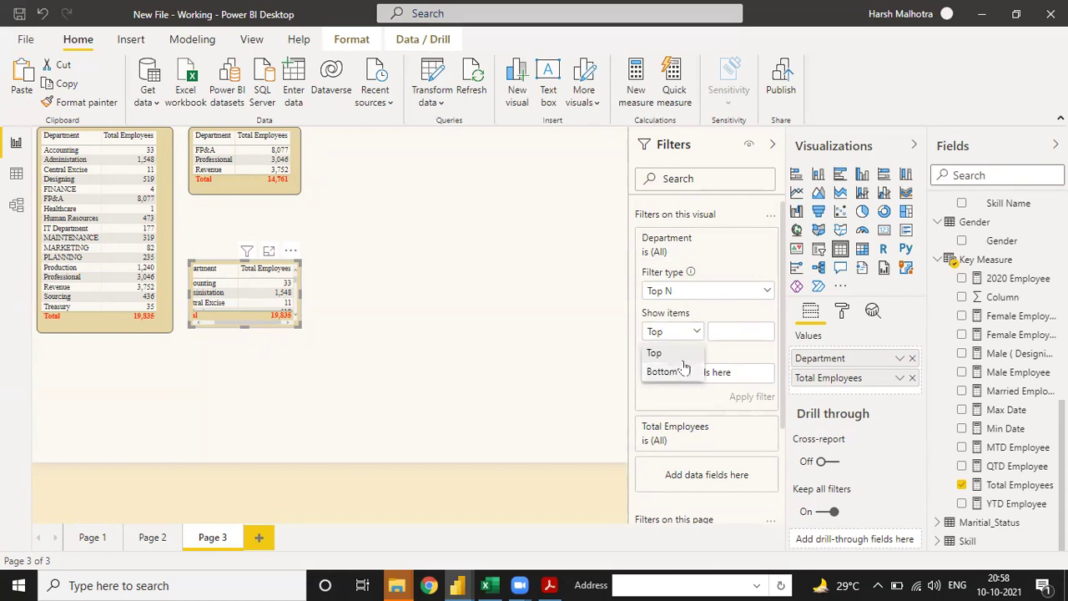
click(679, 368)
click(723, 334)
text(3)
drag(993, 485, 740, 392)
click(743, 396)
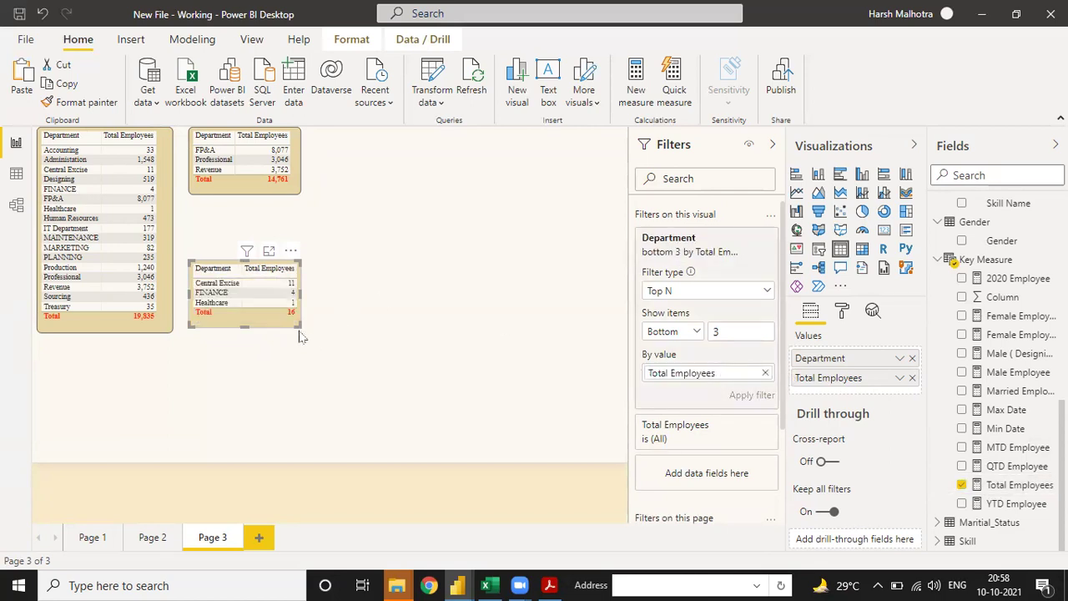
- Resize the bottom 3 table so it sits closer beneath the top 3 table with all its rows showing
drag(296, 326, 305, 330)
drag(244, 260, 238, 231)
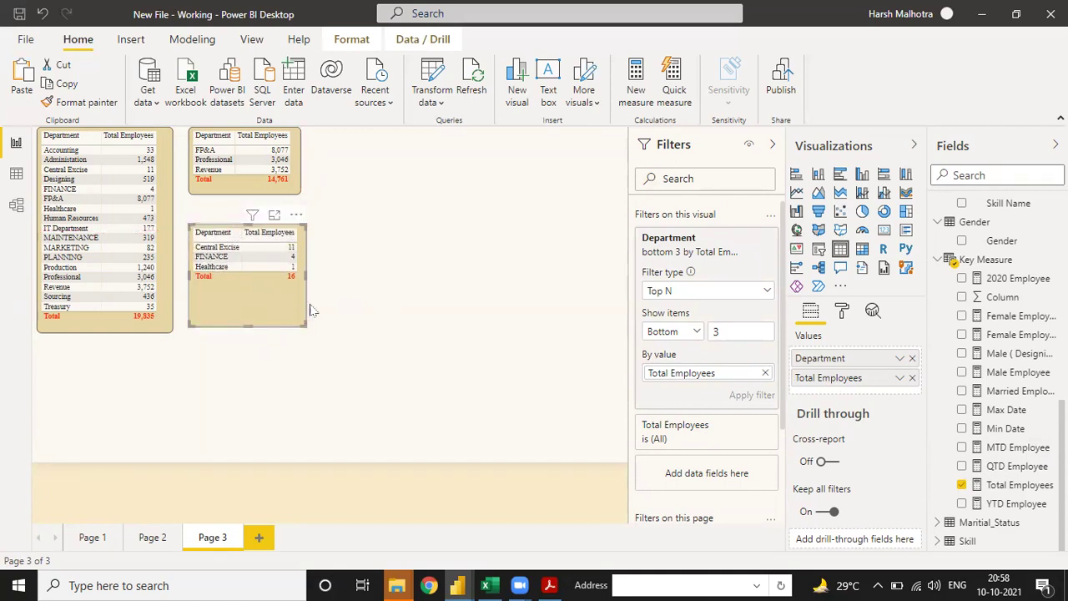
drag(306, 324, 304, 306)
click(337, 320)
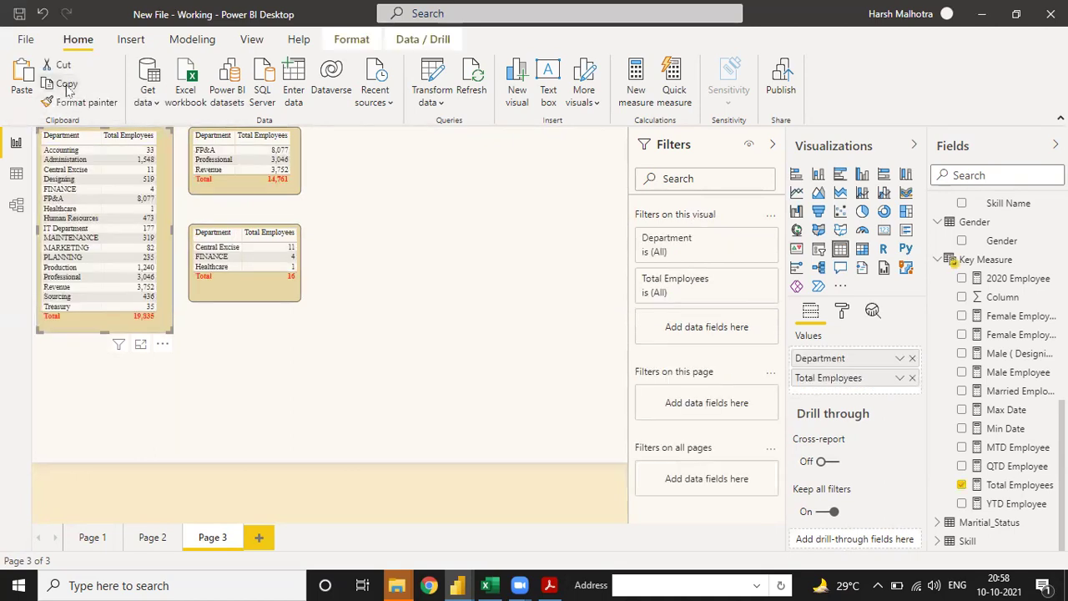
- Place a copy of the full department table beside the smaller tables, convert it to a line and stacked column chart and widen it
click(25, 81)
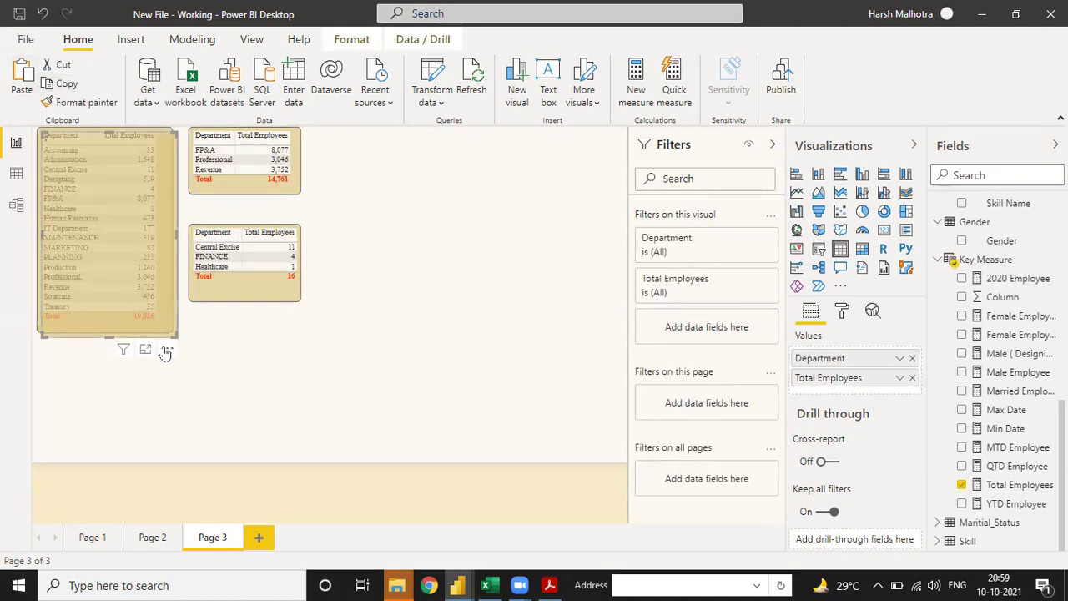
mouse_move(467, 350)
mouse_down()
mouse_move(467, 341)
mouse_move(452, 347)
mouse_up()
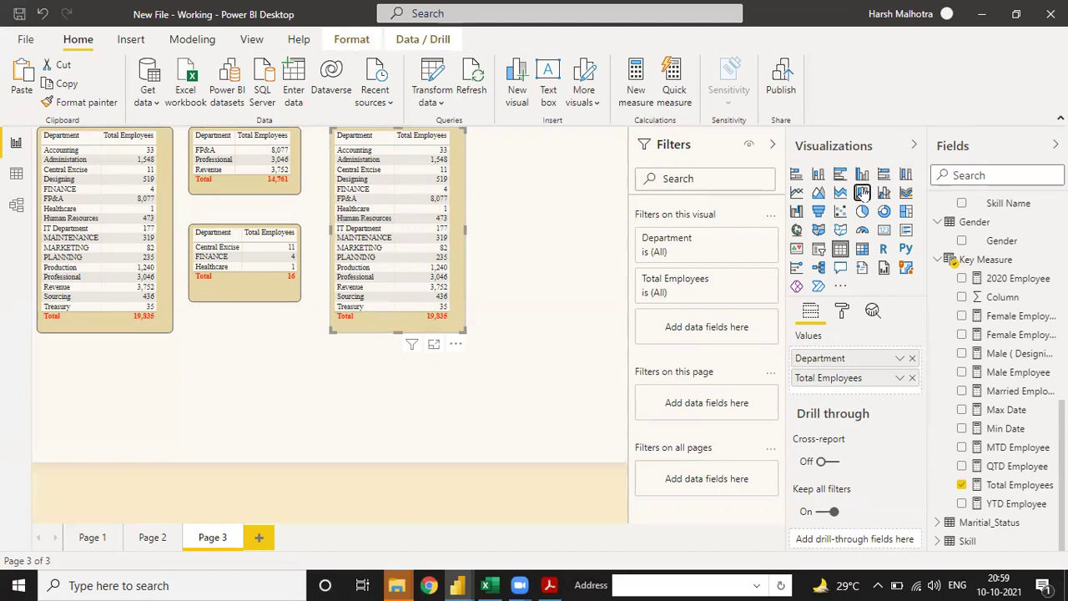
click(863, 194)
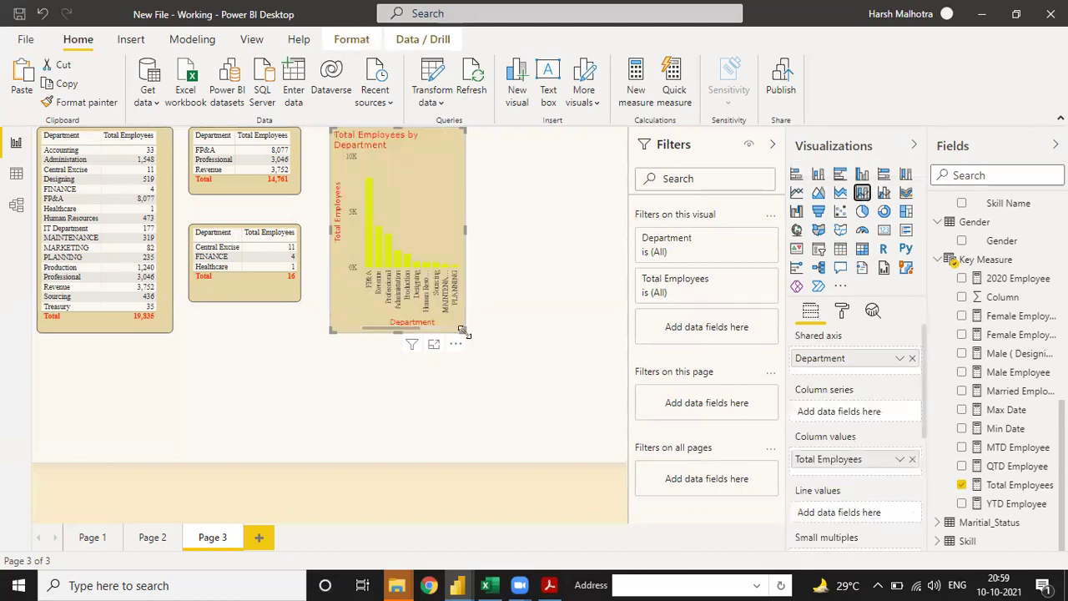
drag(542, 335, 621, 321)
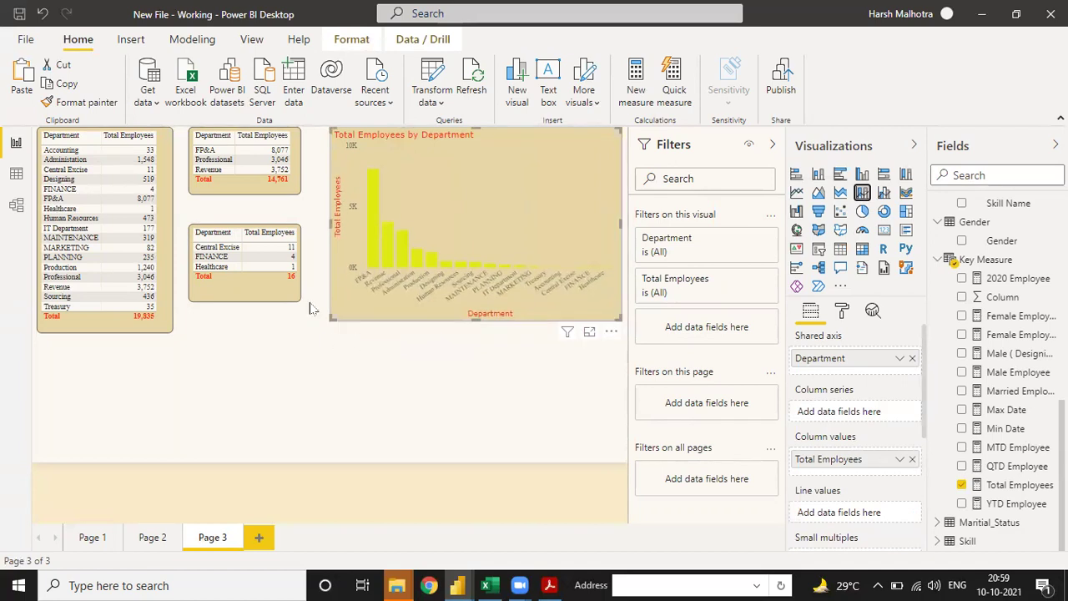
- Place a copy of the top 3 table in the lower part of the page, convert it to a donut chart and enlarge it
click(231, 188)
click(67, 83)
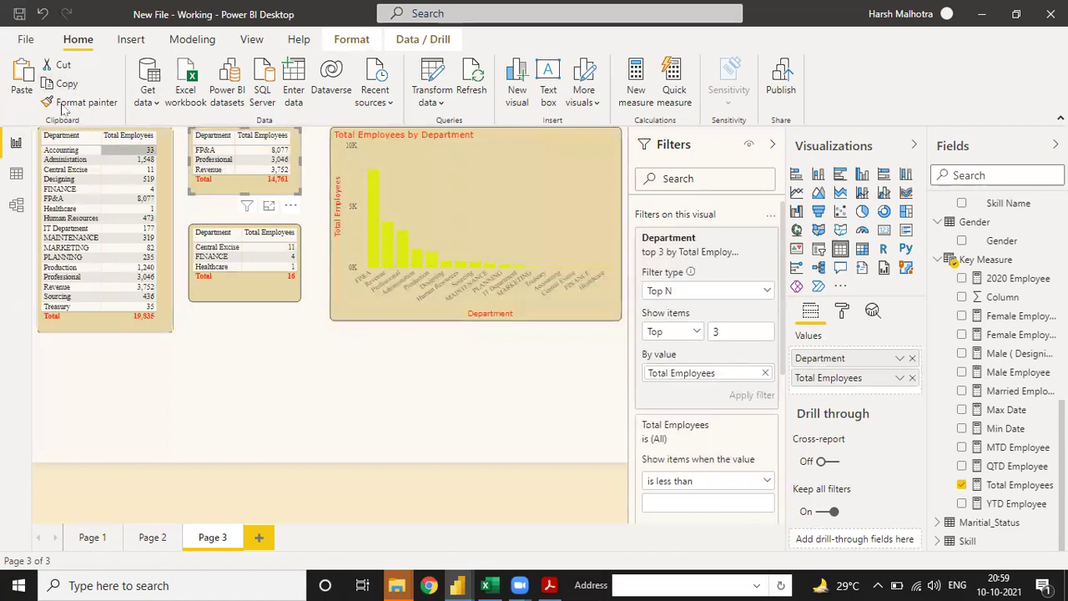
click(22, 83)
drag(296, 211, 269, 434)
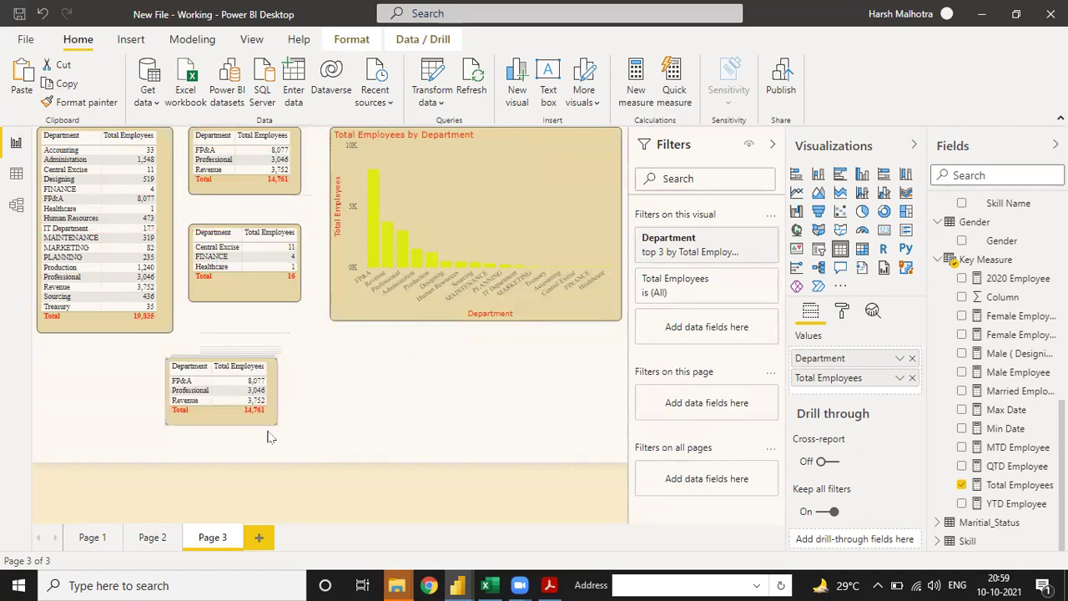
click(884, 212)
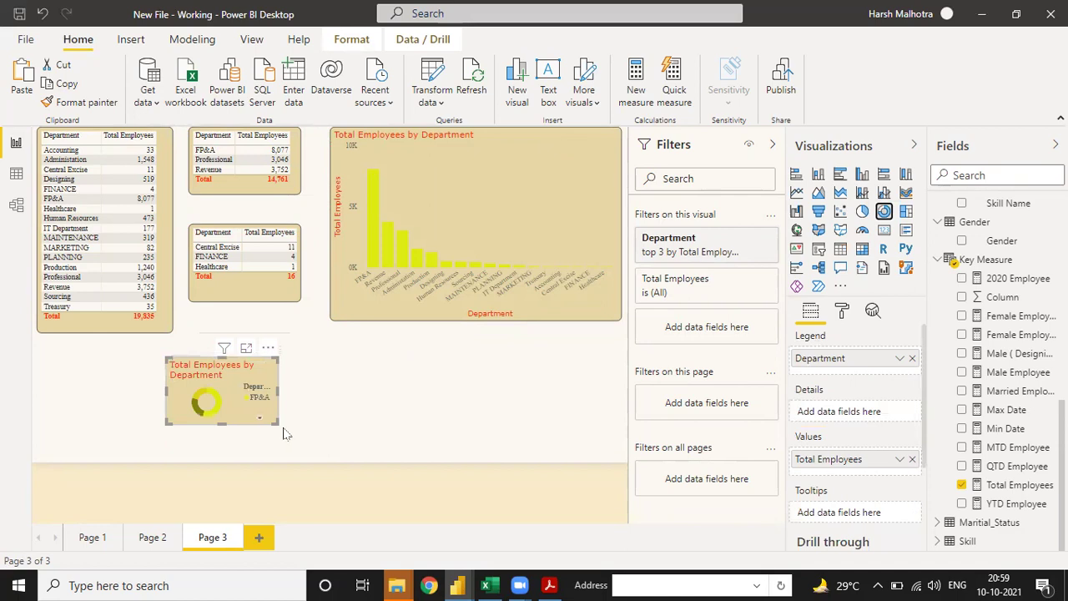
drag(279, 423, 349, 461)
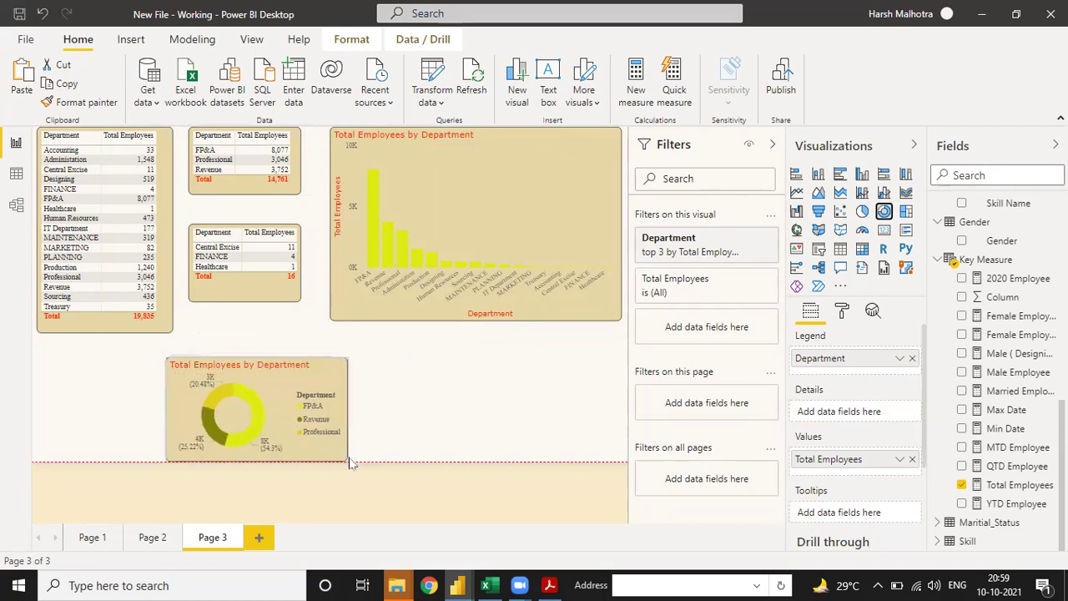
- Place a copy of the bottom 3 table beside the donut chart, convert it to a pie chart and enlarge it
click(267, 285)
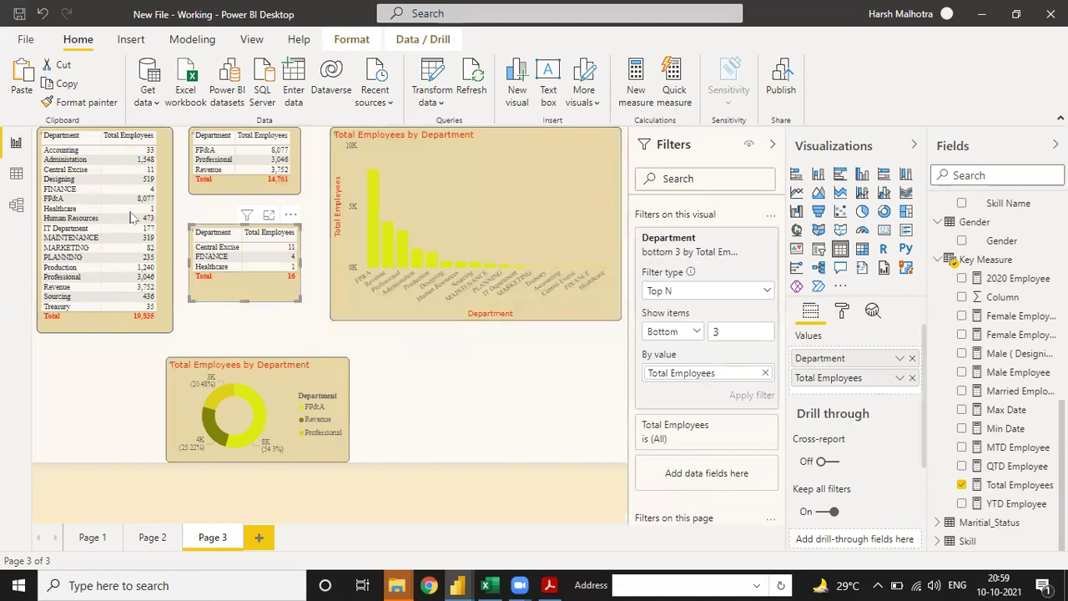
click(67, 85)
click(23, 83)
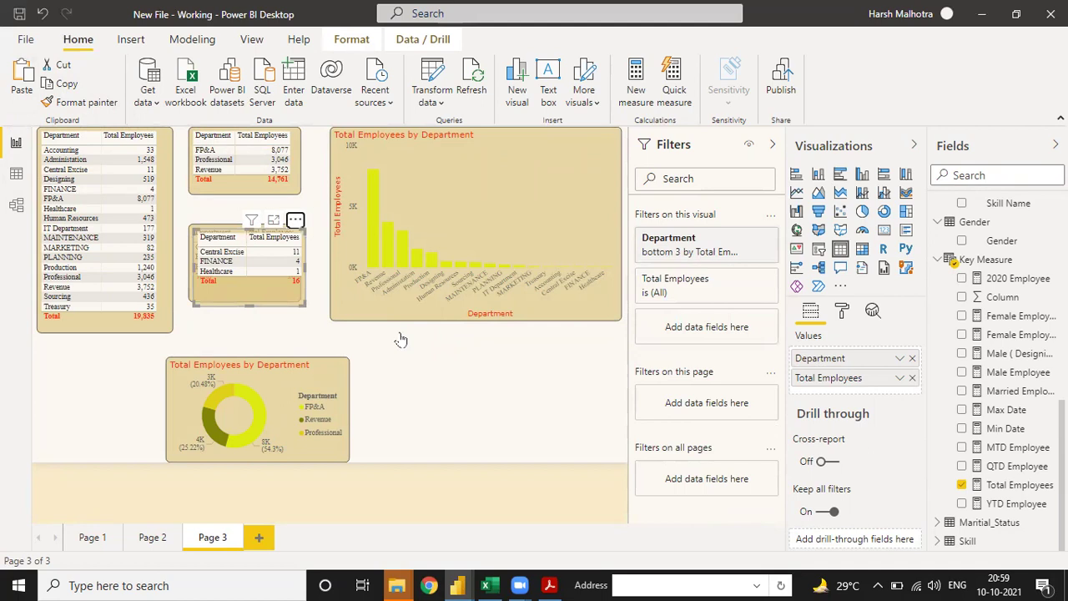
drag(513, 388, 493, 353)
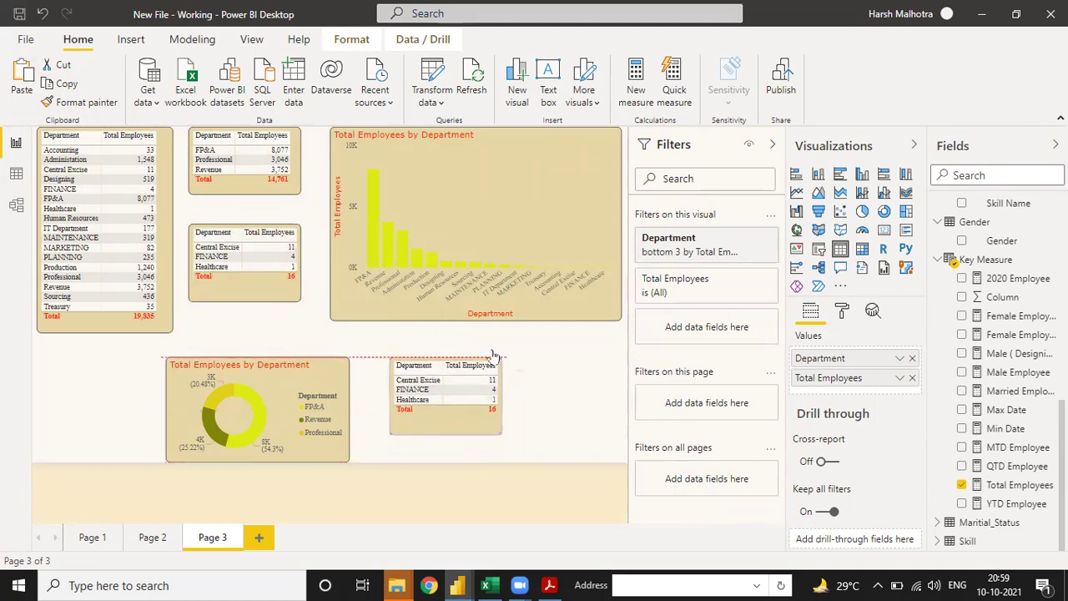
click(863, 213)
drag(501, 431, 593, 461)
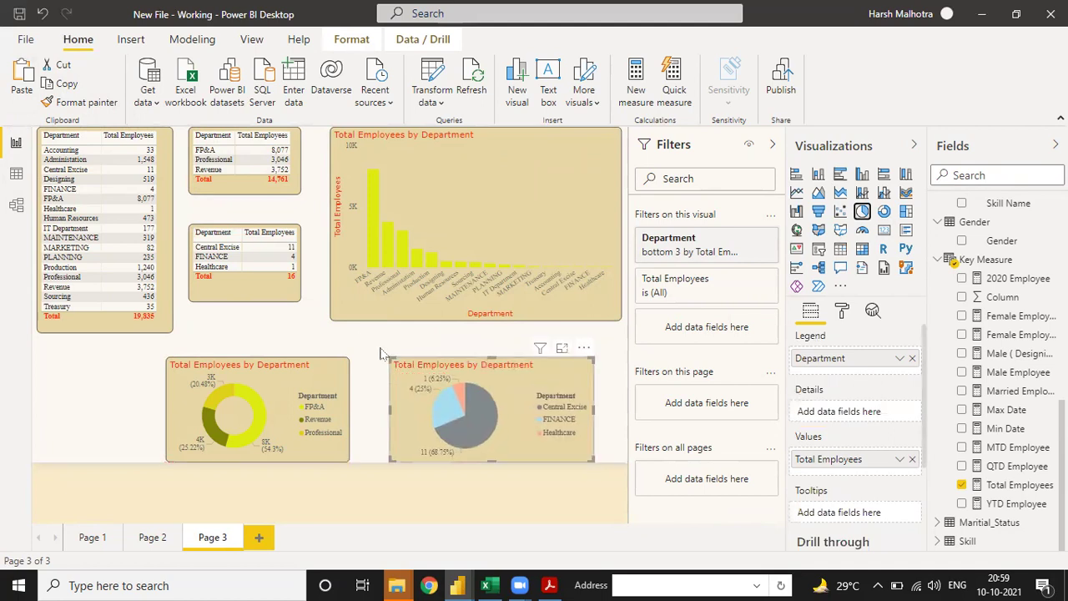
- Turn on data labels for the Total Employees by Department column chart
click(361, 342)
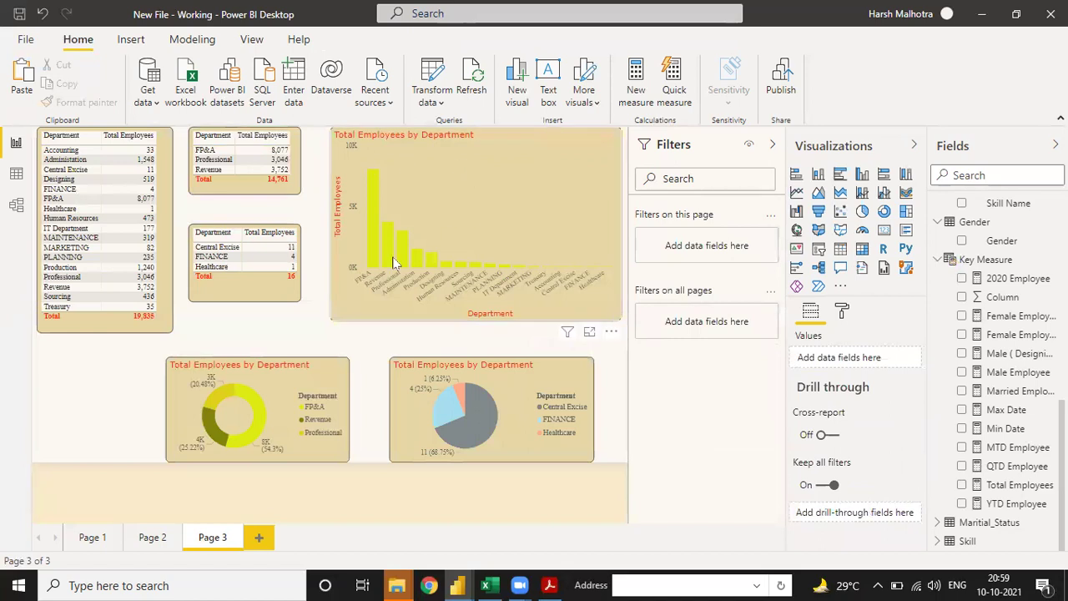
click(385, 349)
click(520, 154)
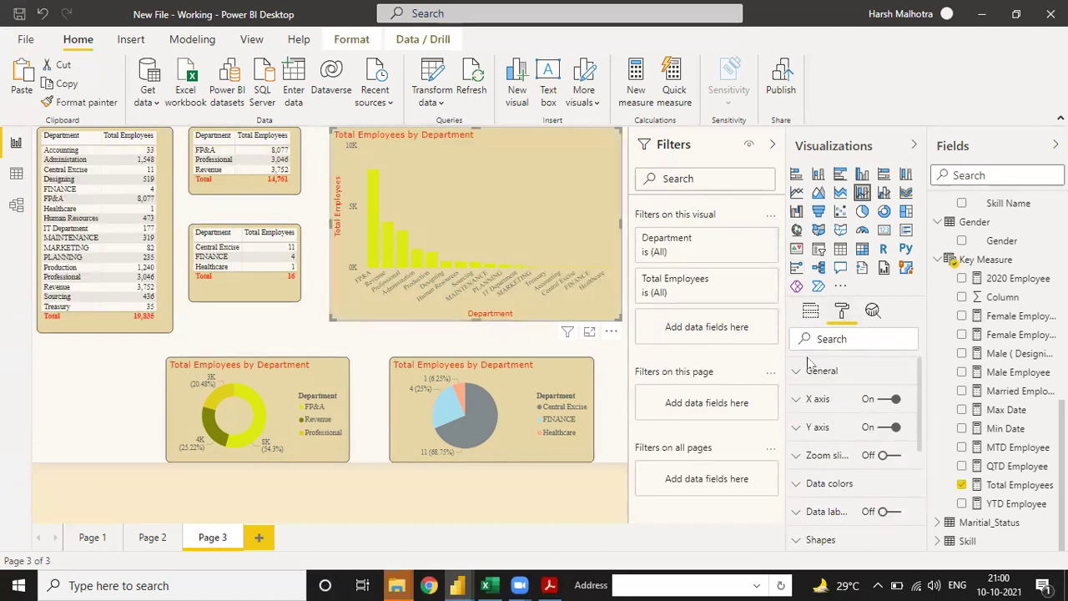
scroll(805, 417, down, 5)
scroll(811, 443, up, 5)
scroll(859, 488, down, 1)
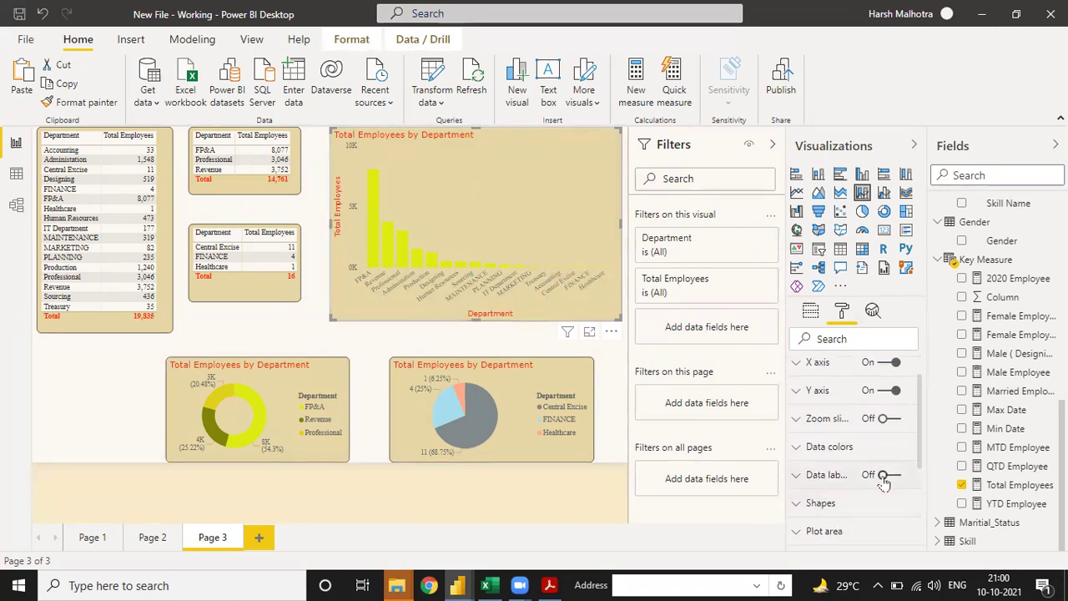
click(884, 476)
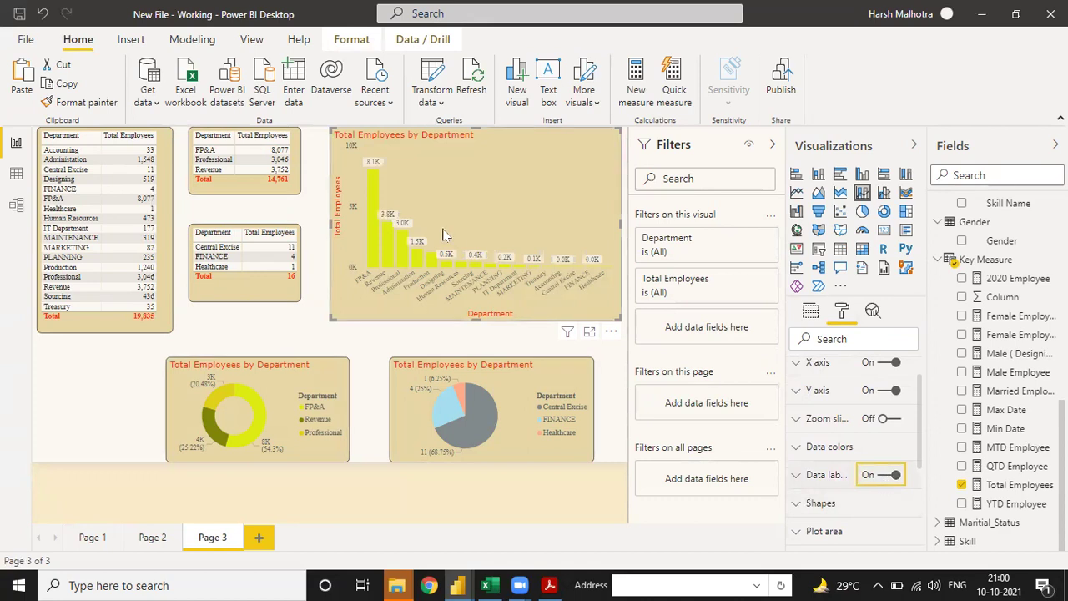
- Set the display units of the column chart's data labels to None
click(793, 480)
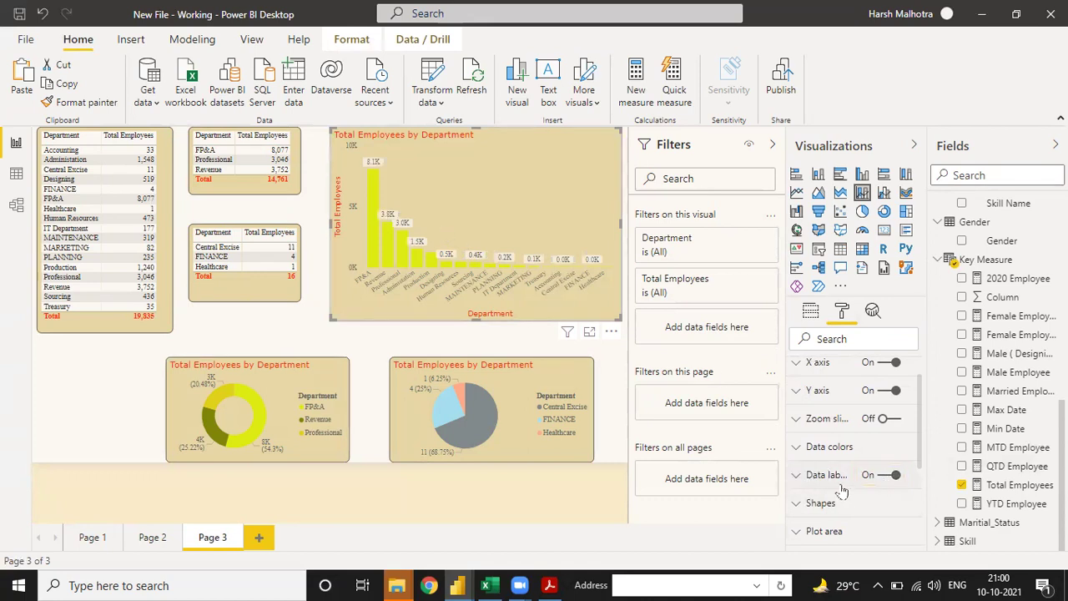
scroll(853, 506, down, 2)
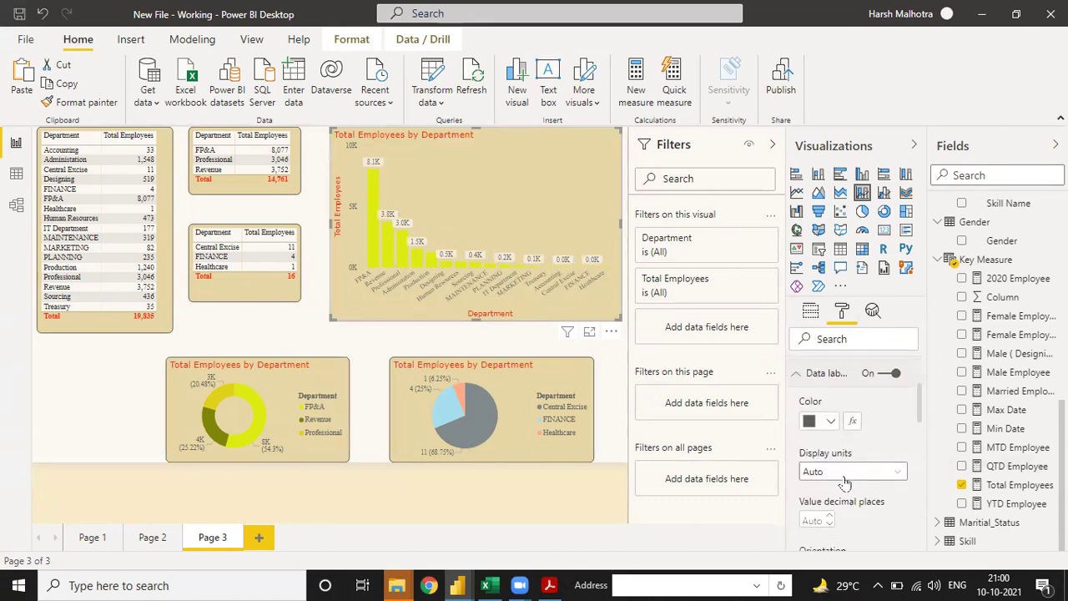
click(842, 474)
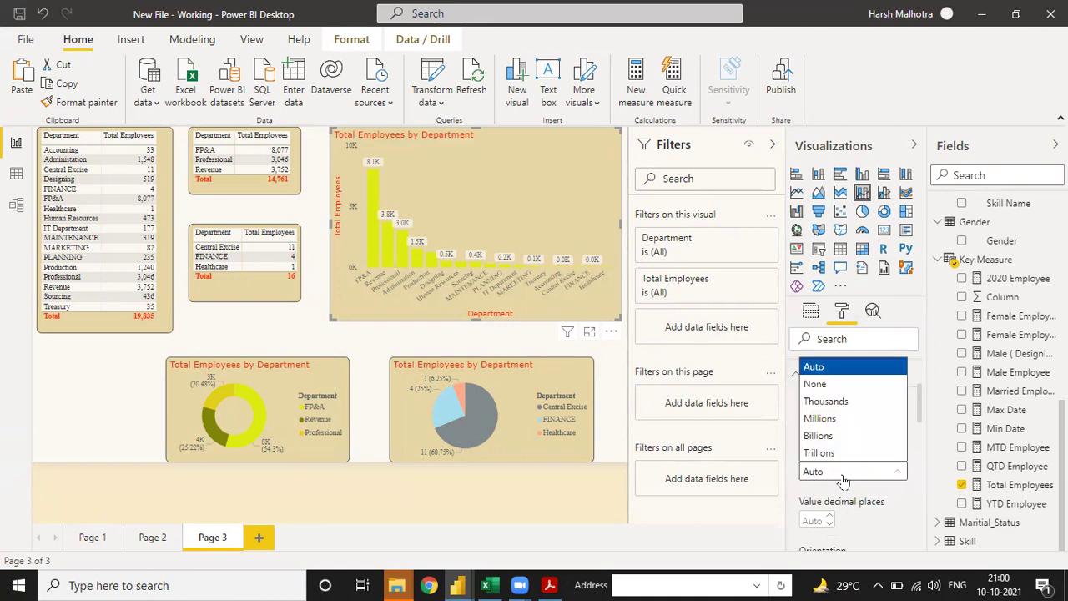
click(815, 384)
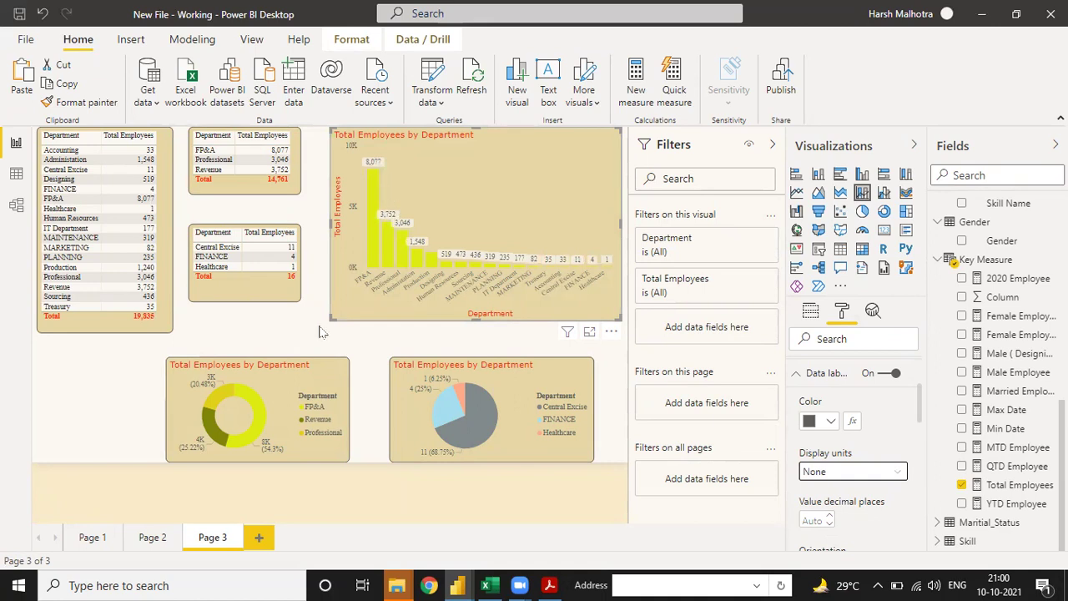
- Copy the column chart's formatting onto the top 3 donut chart with the format painter
click(443, 208)
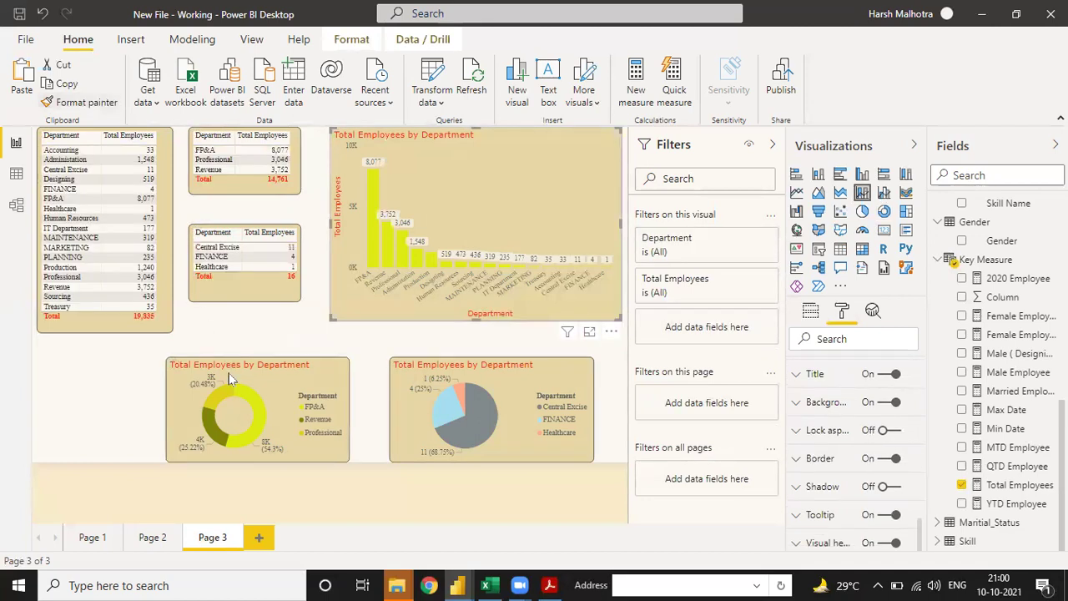
click(285, 380)
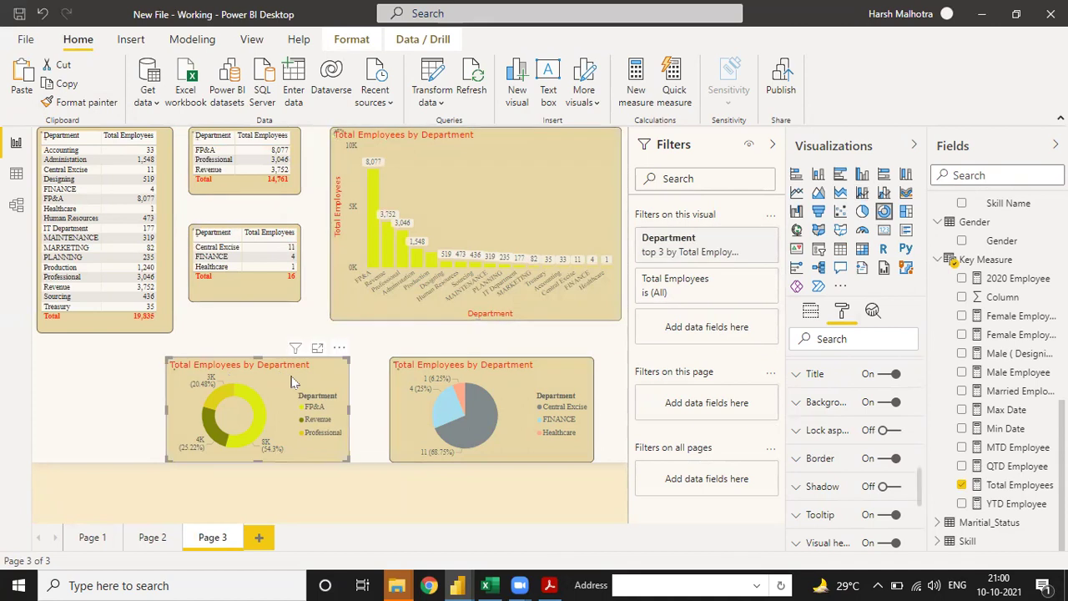
click(453, 213)
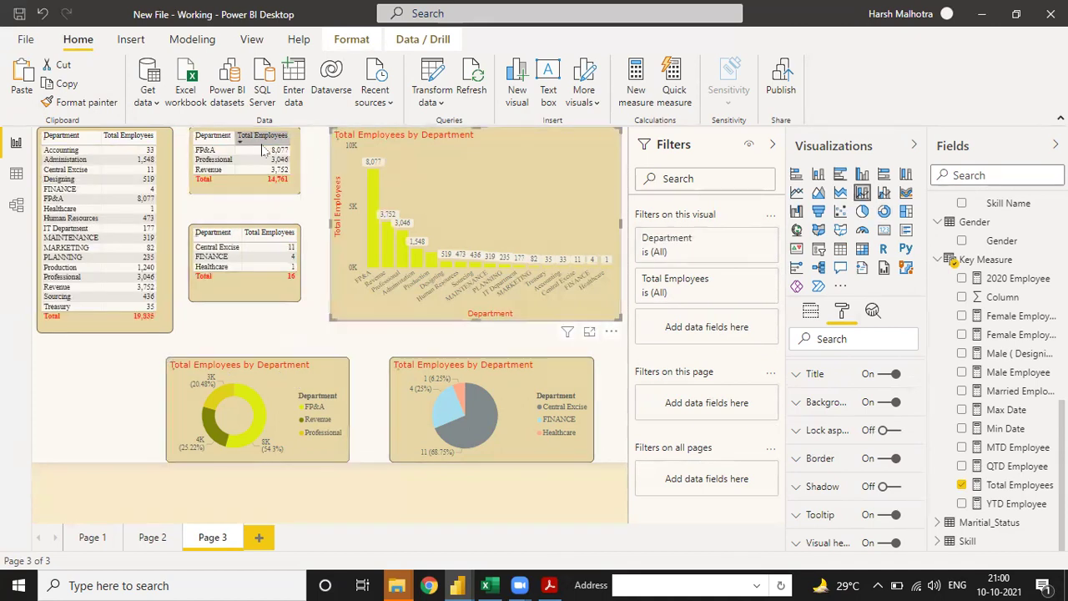
click(98, 104)
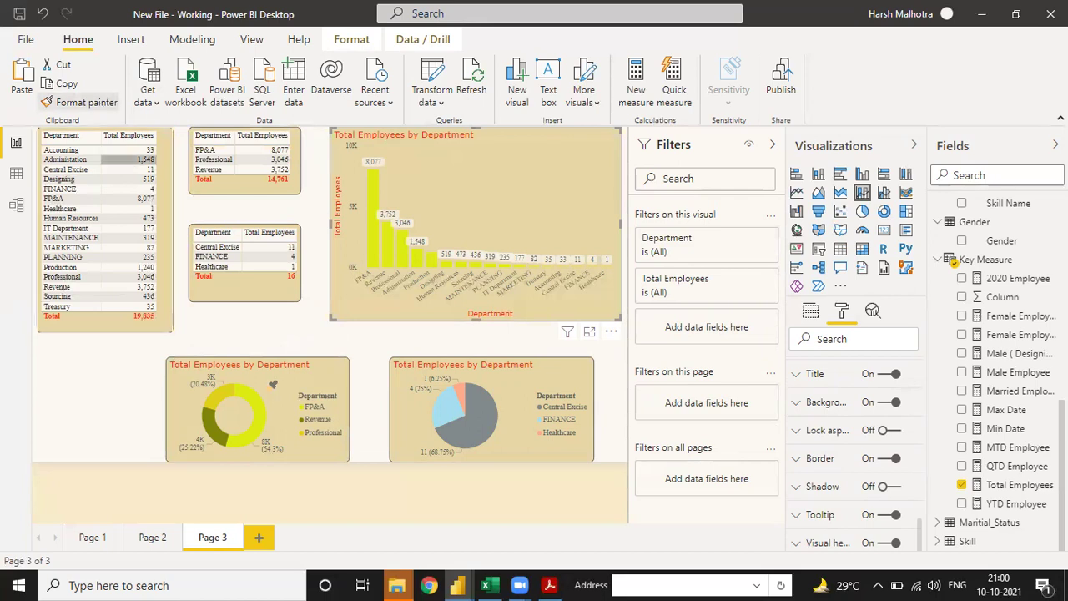
click(278, 383)
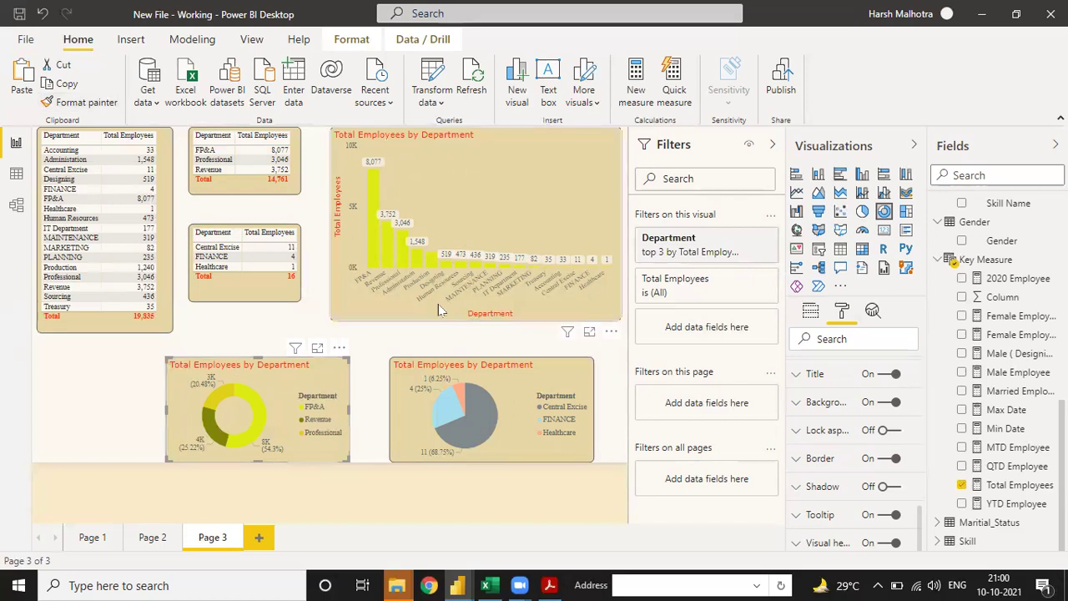
click(619, 438)
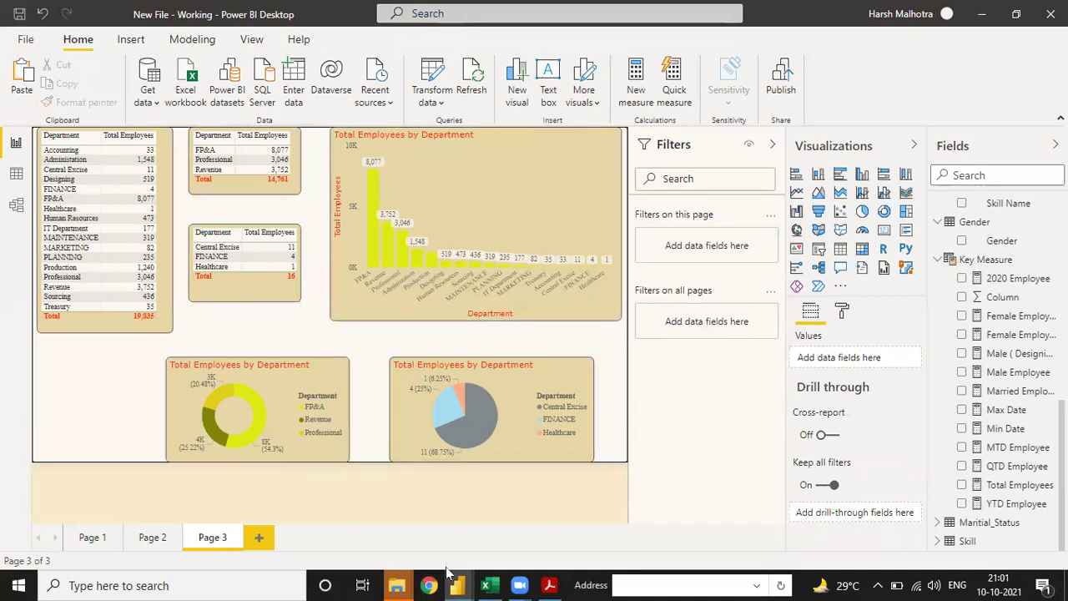
- Review the HR Count of Employee page in the HR Data - Working (1) report and return to the New File - Working report
mouse_move(466, 581)
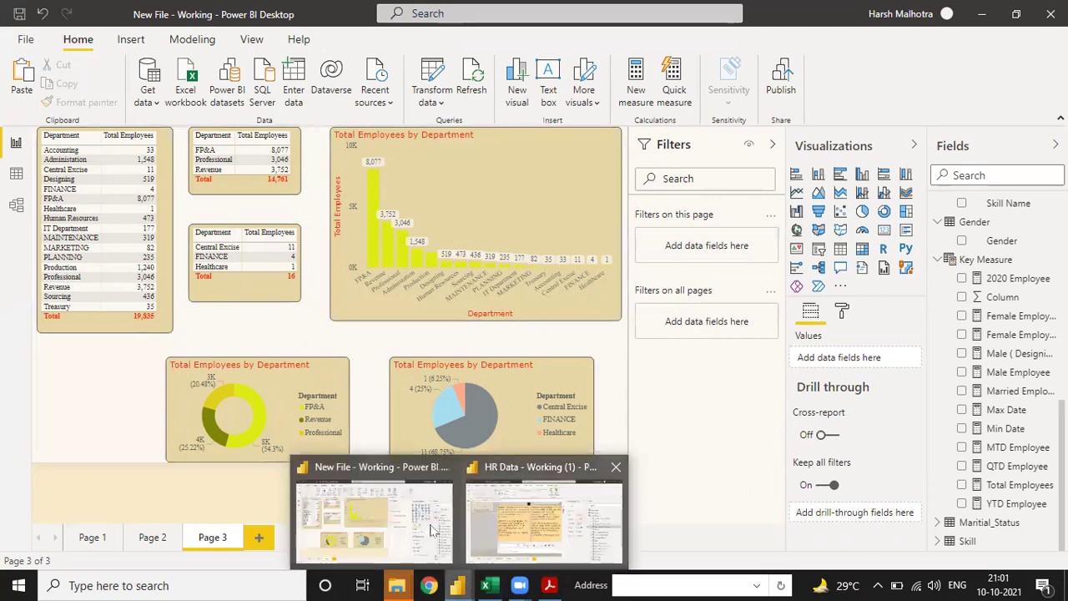
click(494, 532)
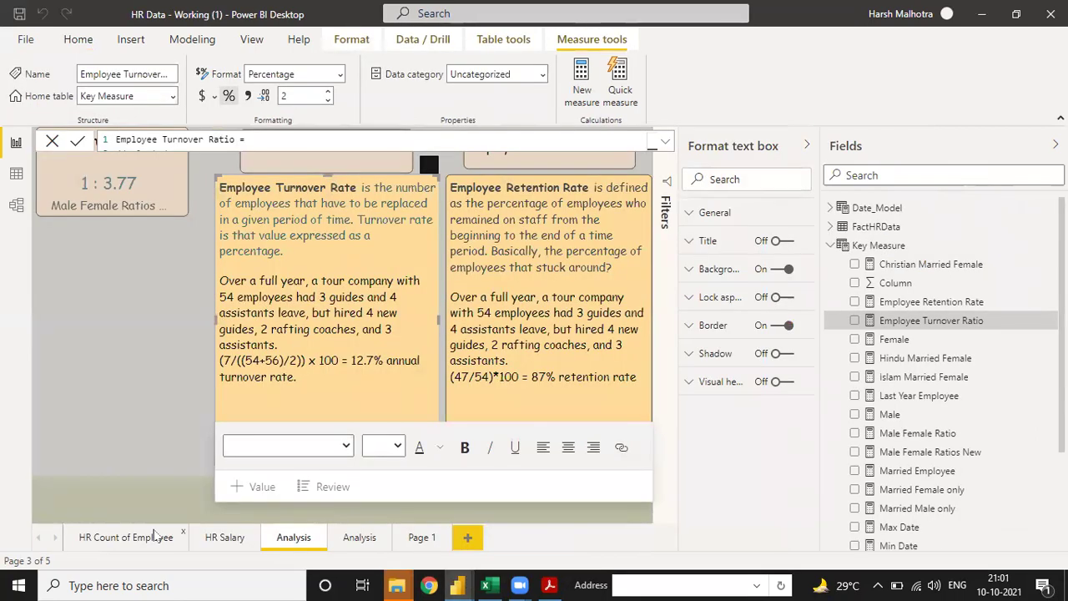
click(125, 536)
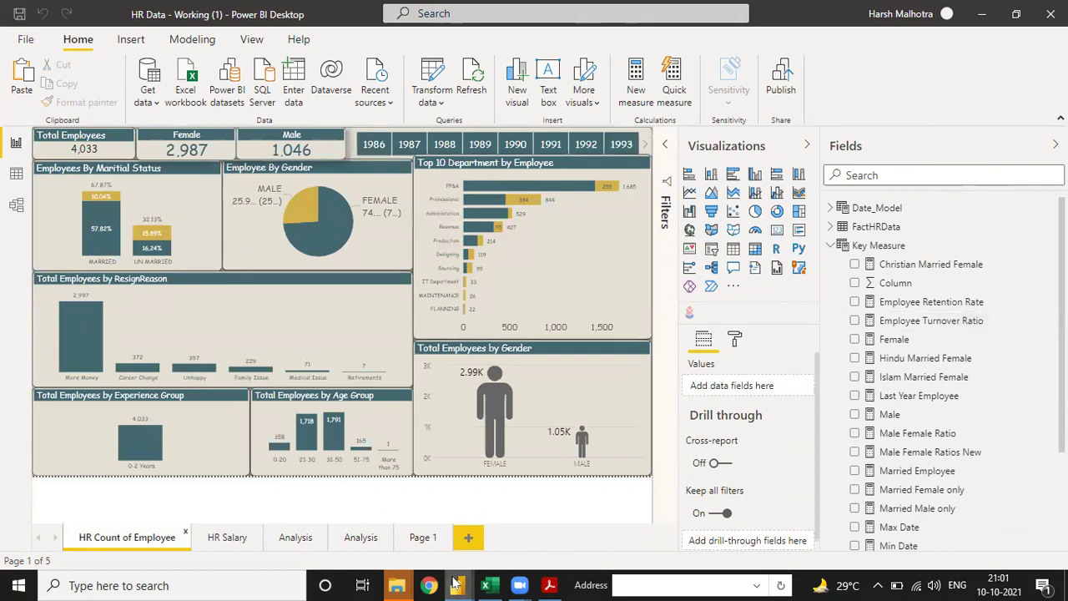
mouse_move(456, 583)
click(414, 519)
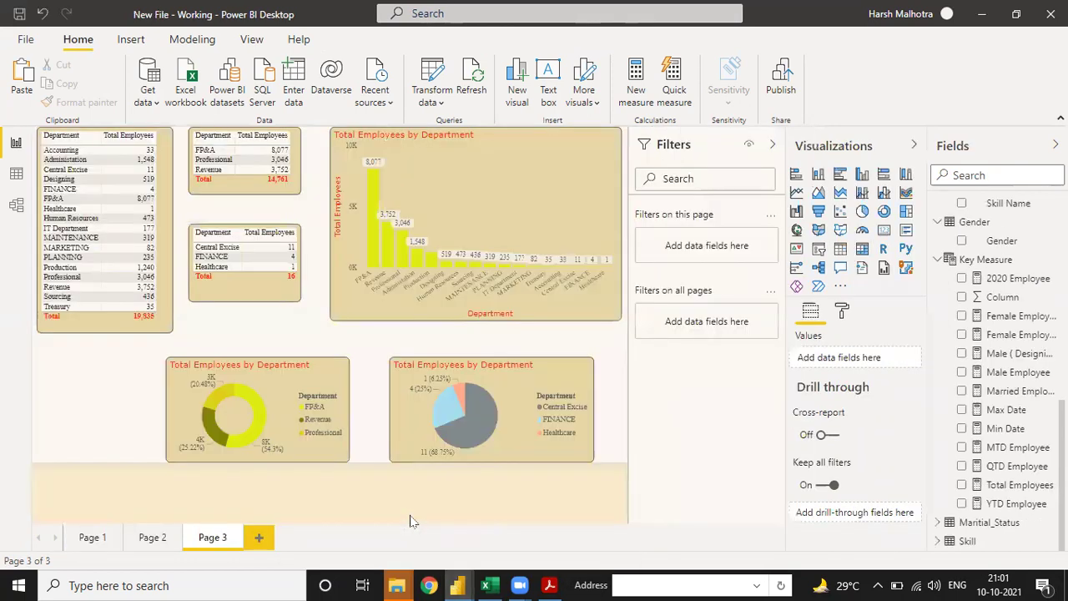
- Add a blank fourth page to the report and compare Page 3 with the HR Count of Employee page of the reference report
click(260, 538)
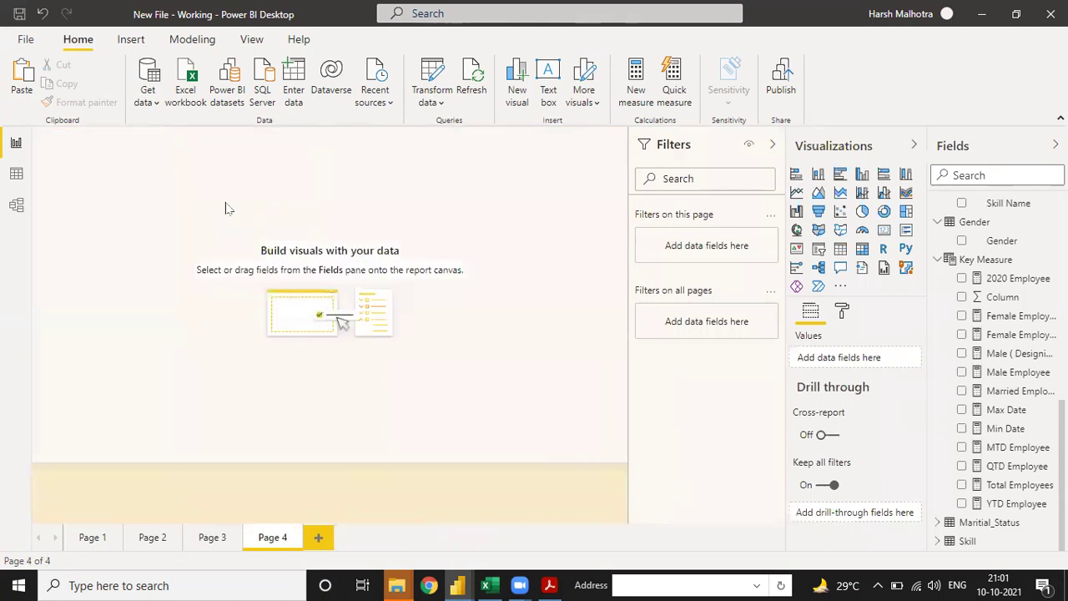
click(212, 537)
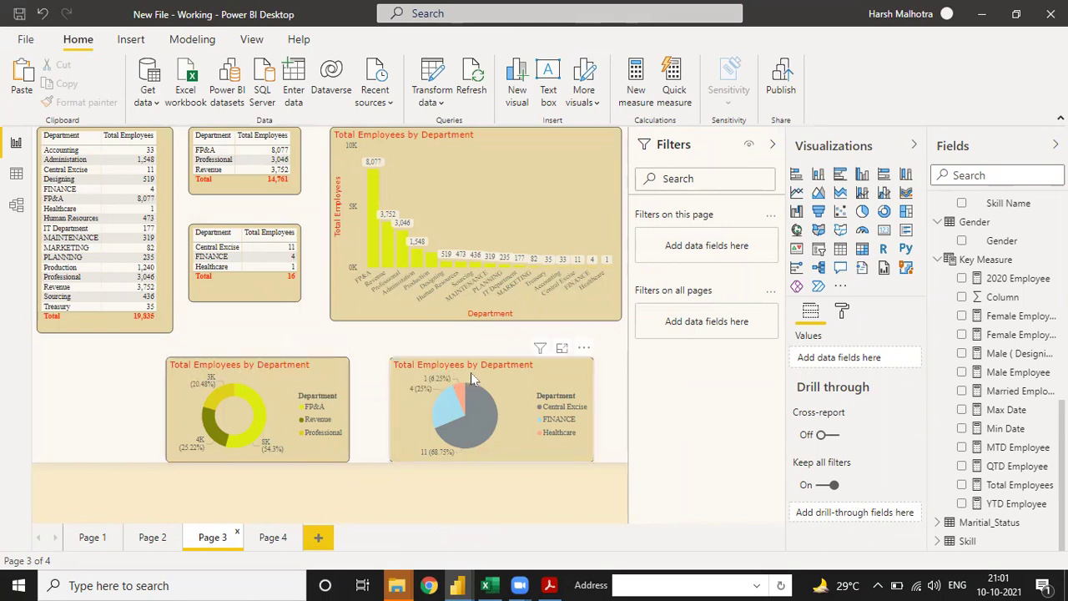
click(355, 334)
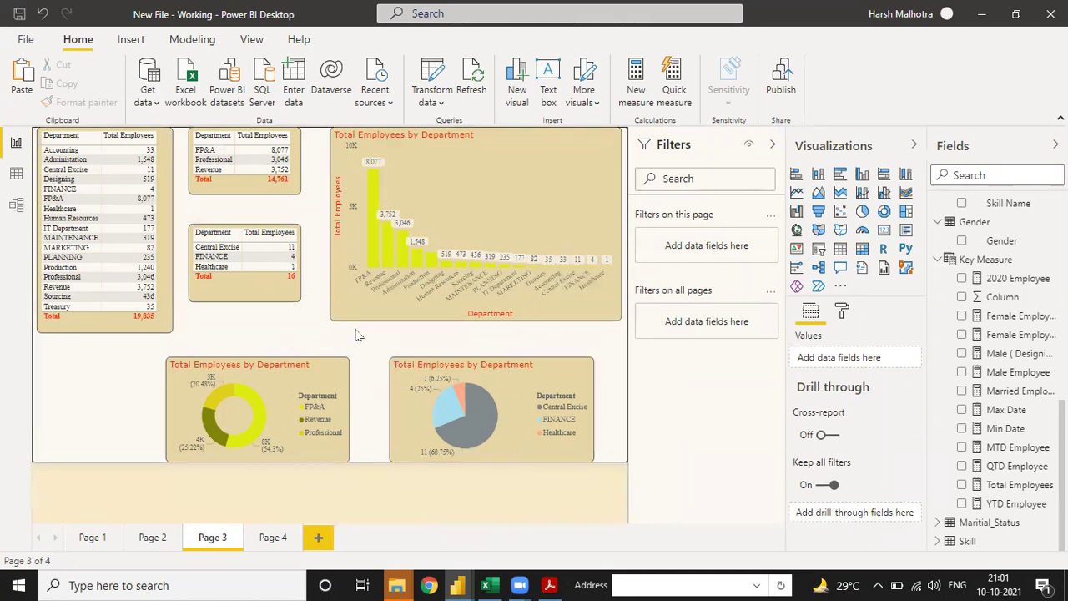
key(alt+Tab)
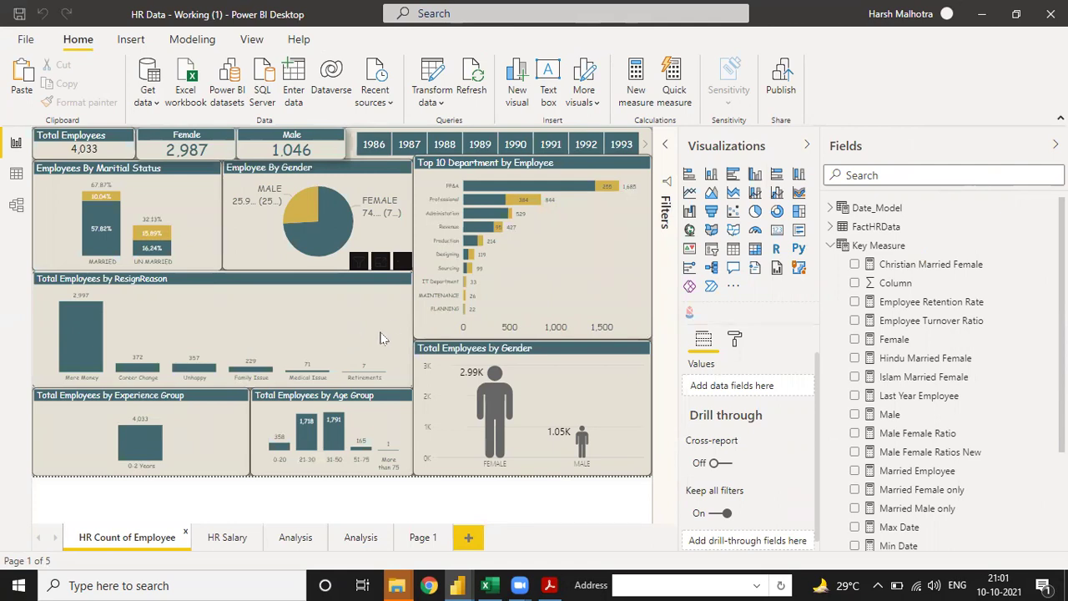
click(494, 392)
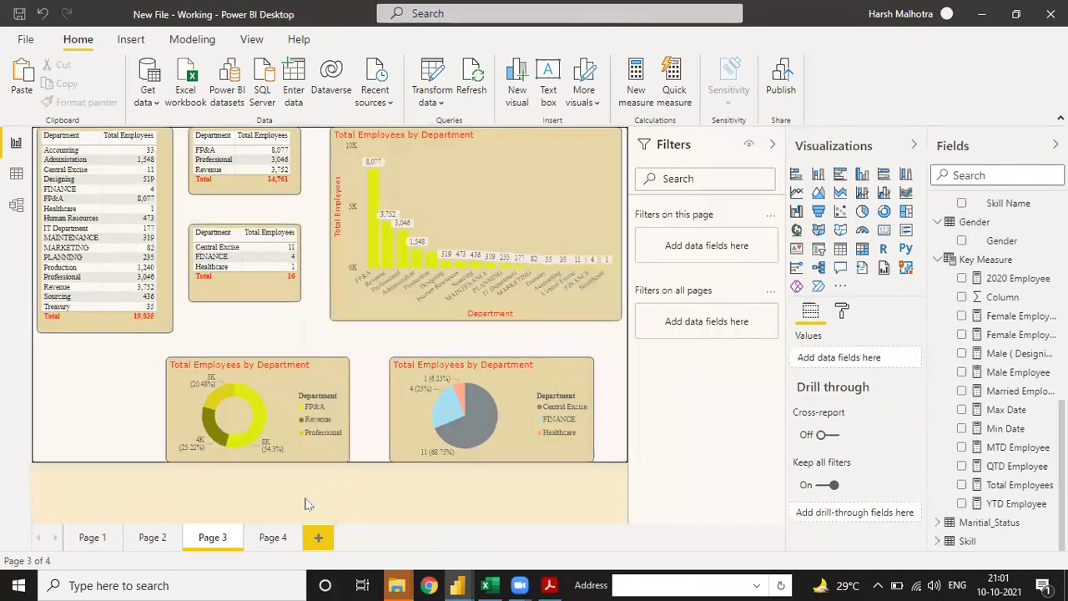
- From Page 4, search the Power BI visuals gallery for "Infogra" and close the gallery
click(273, 537)
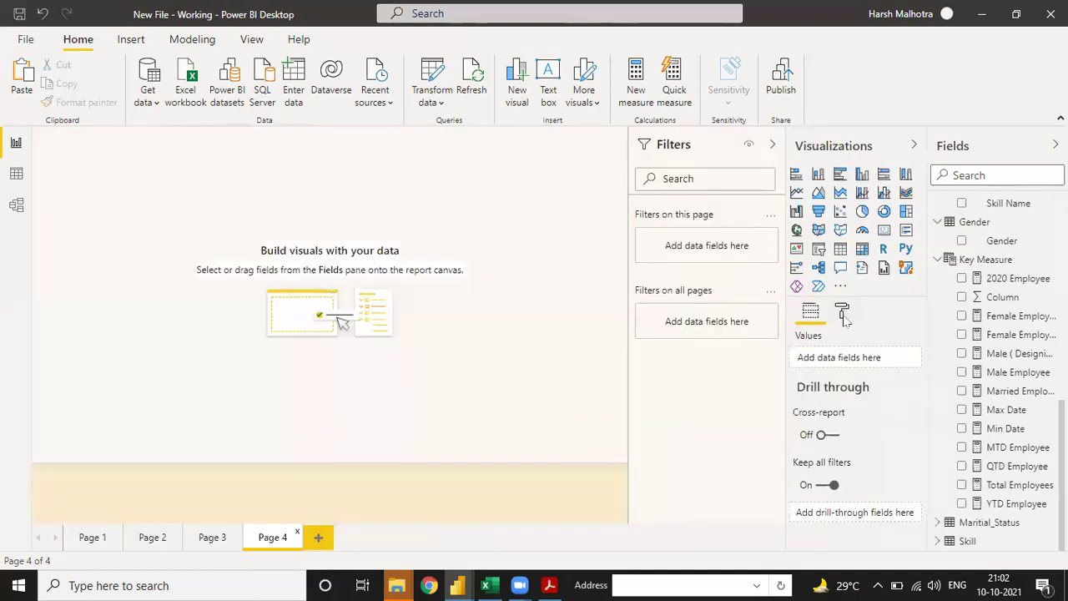
click(840, 287)
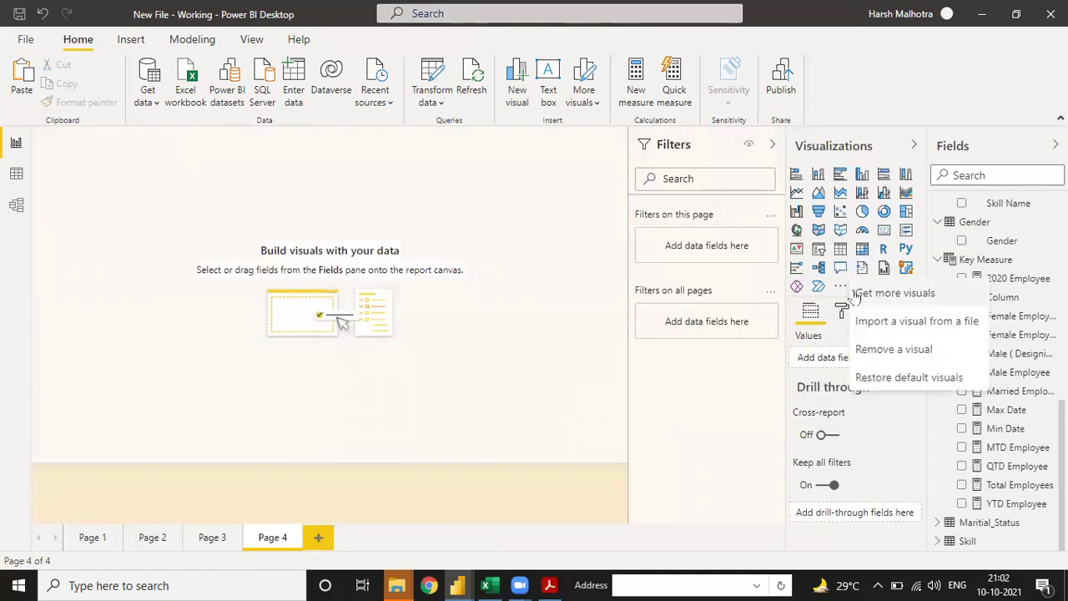
click(873, 299)
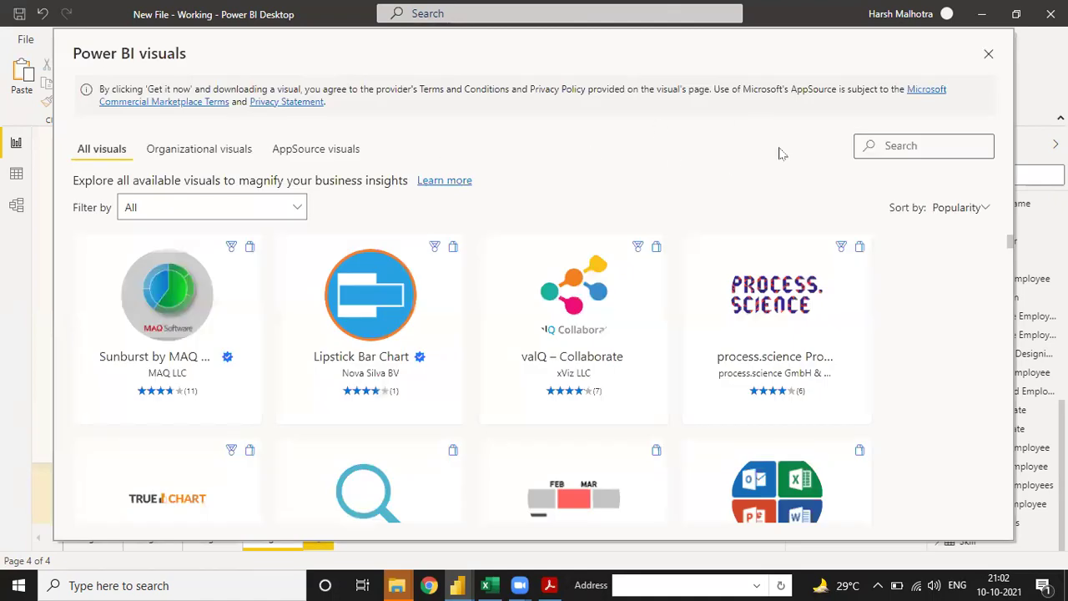
text(Infor)
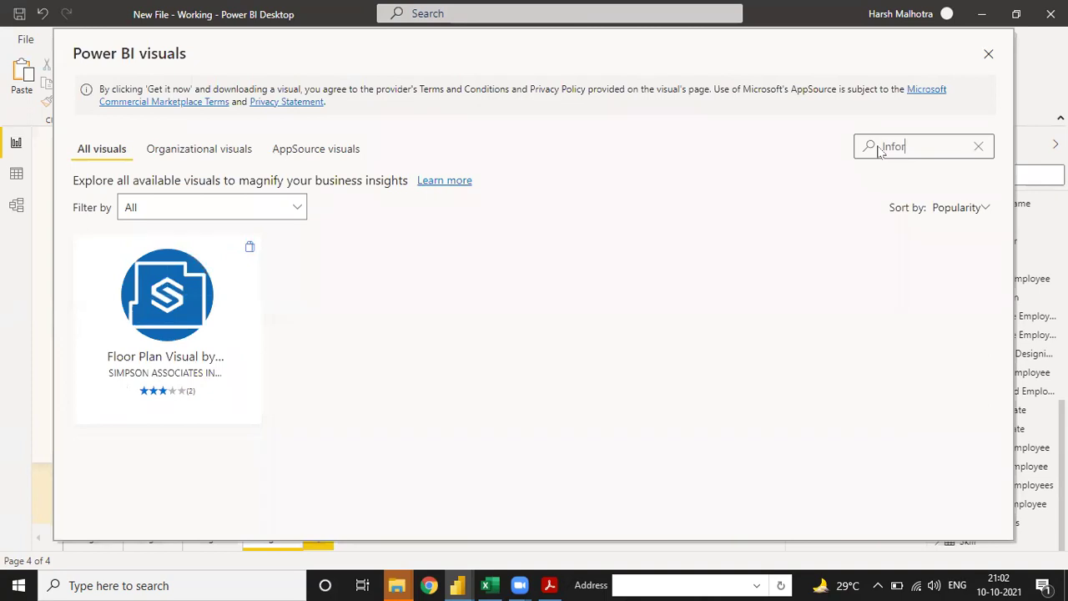
key(BackSpace)
text(gra)
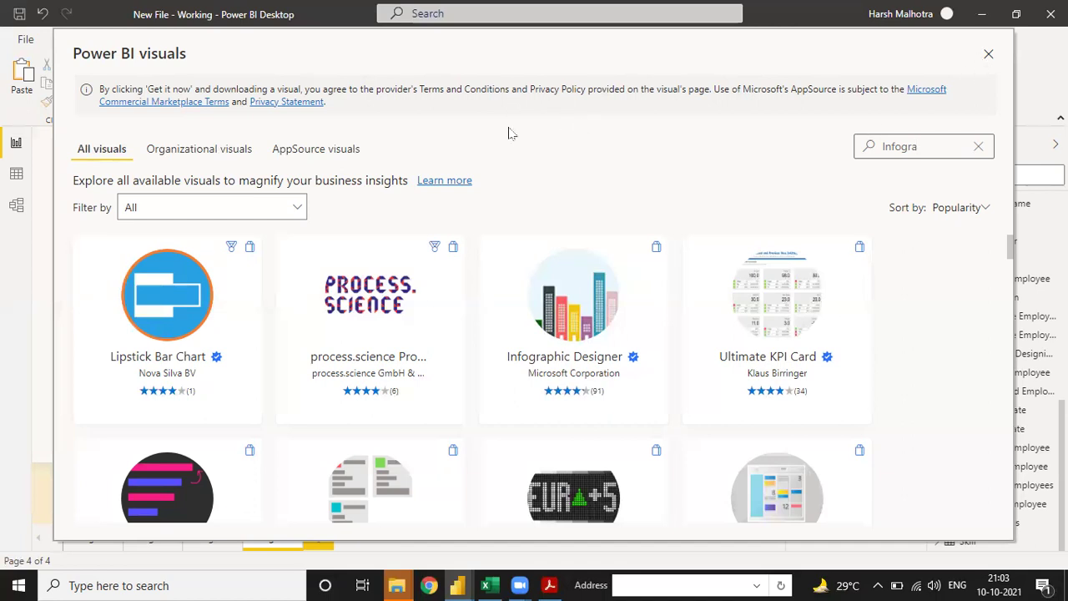
click(987, 55)
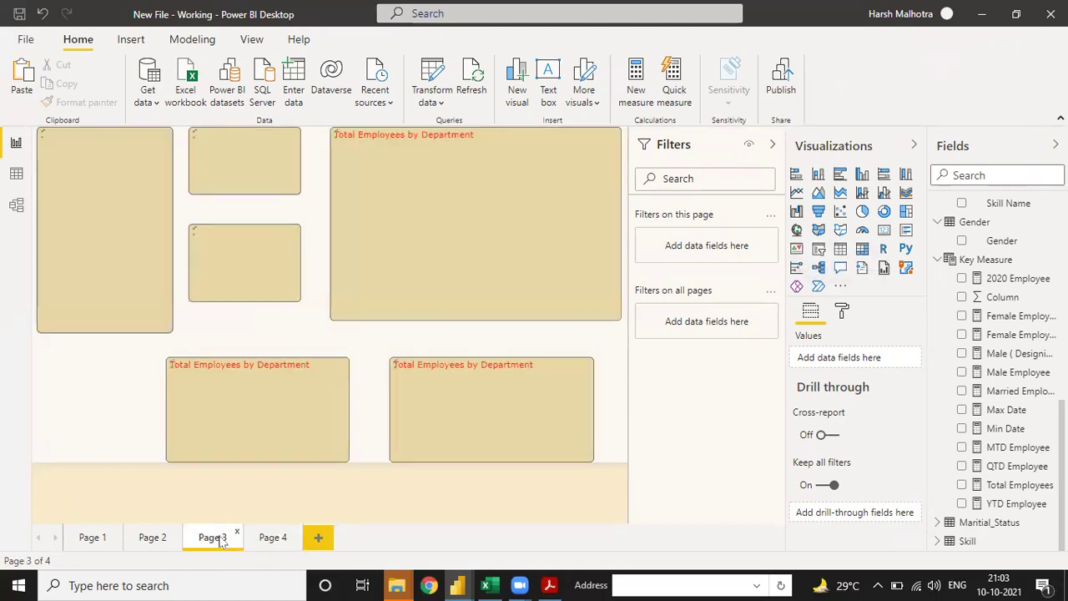
click(275, 537)
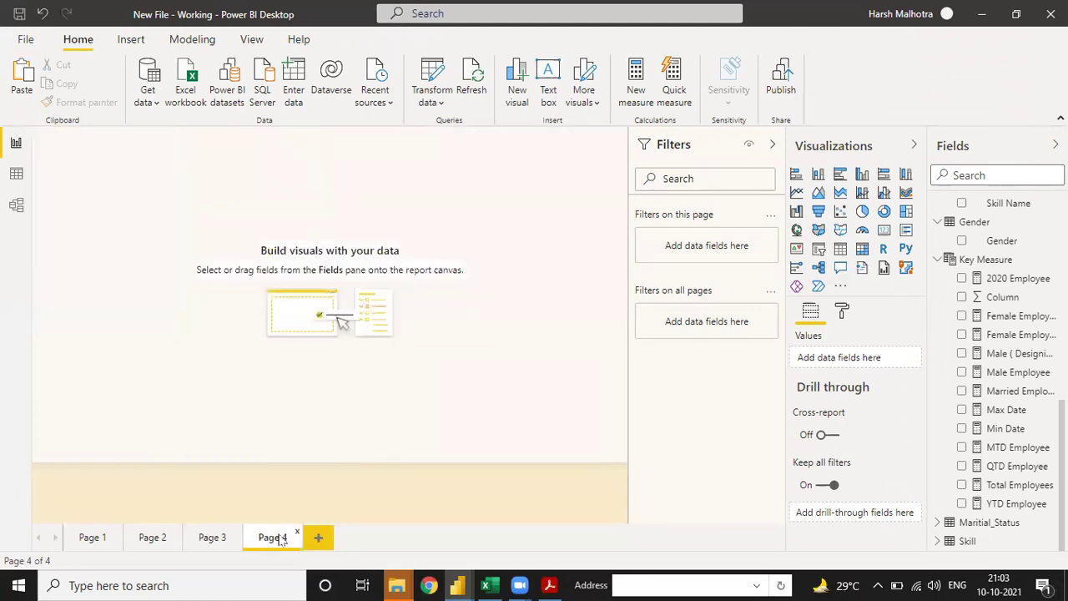
click(215, 542)
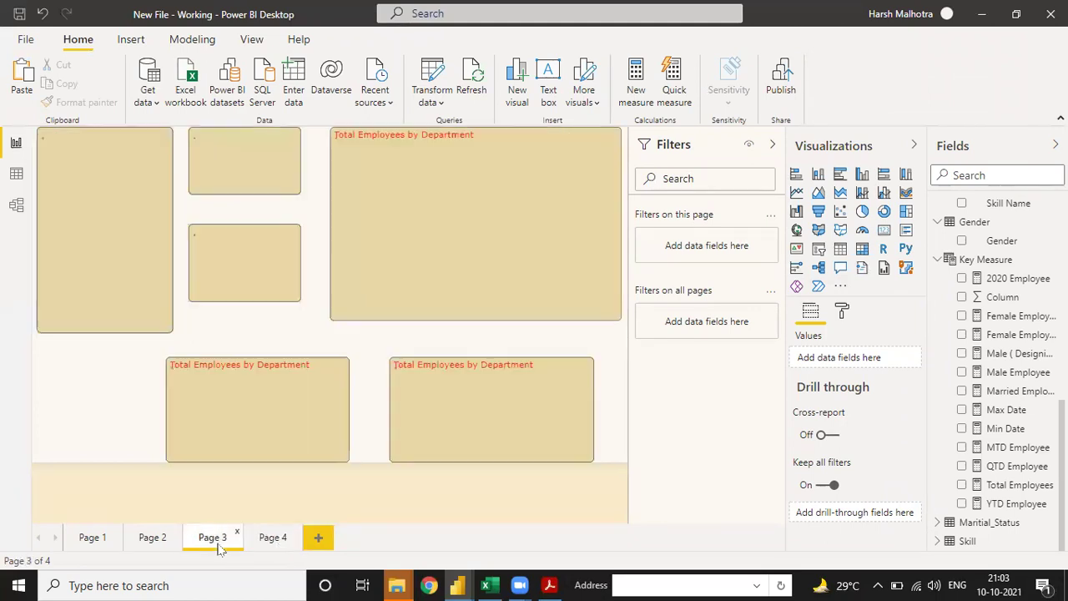
click(266, 542)
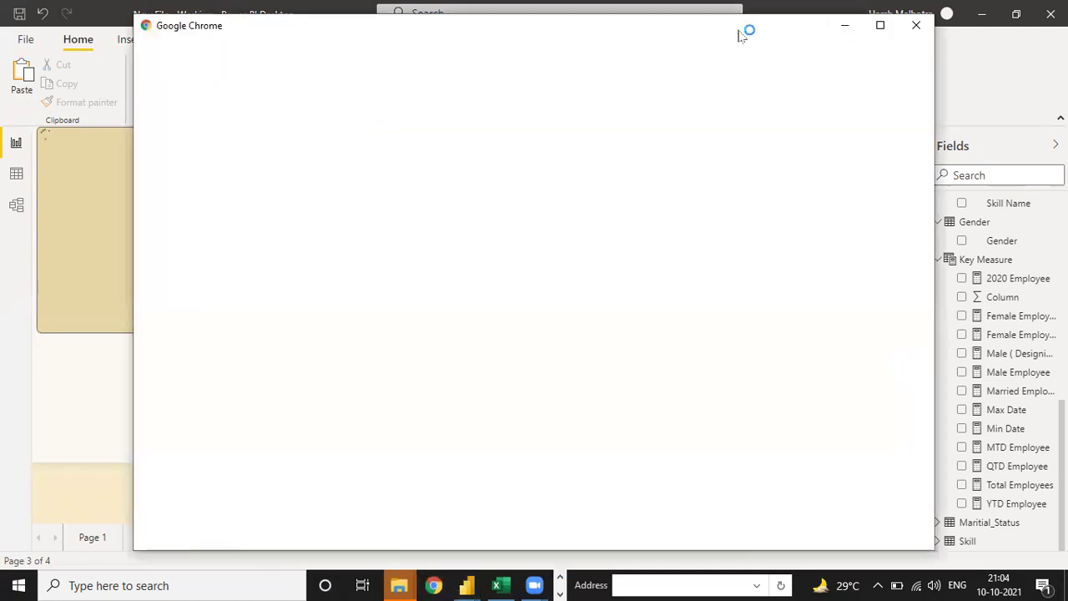
- Open the second user profile in a maximized Chrome window, and return to Page 4 of the New File - Working report
click(859, 25)
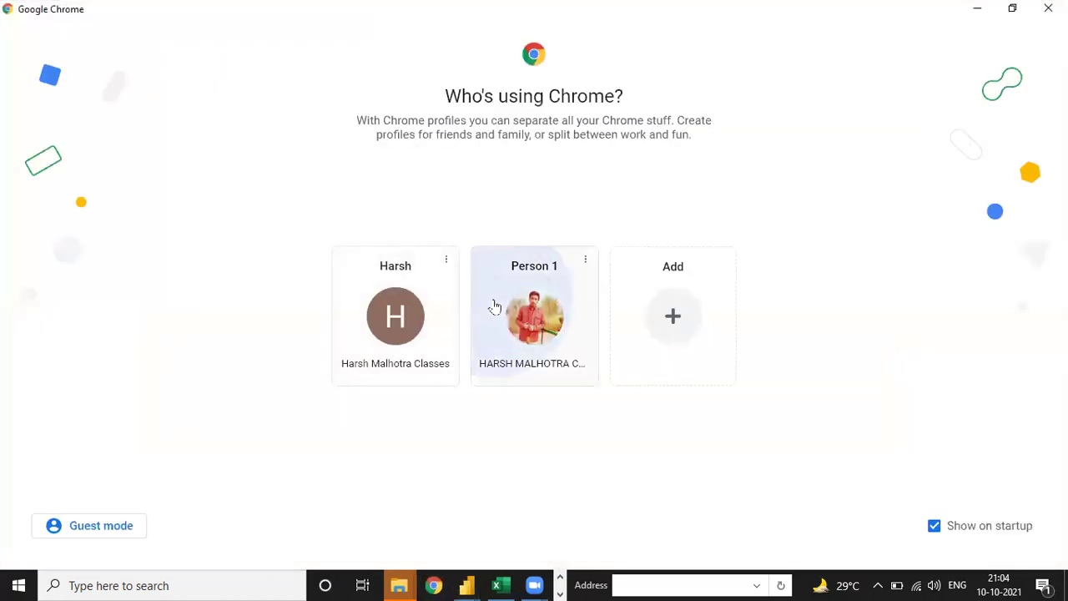
click(493, 305)
text(p)
key(alt+Tab)
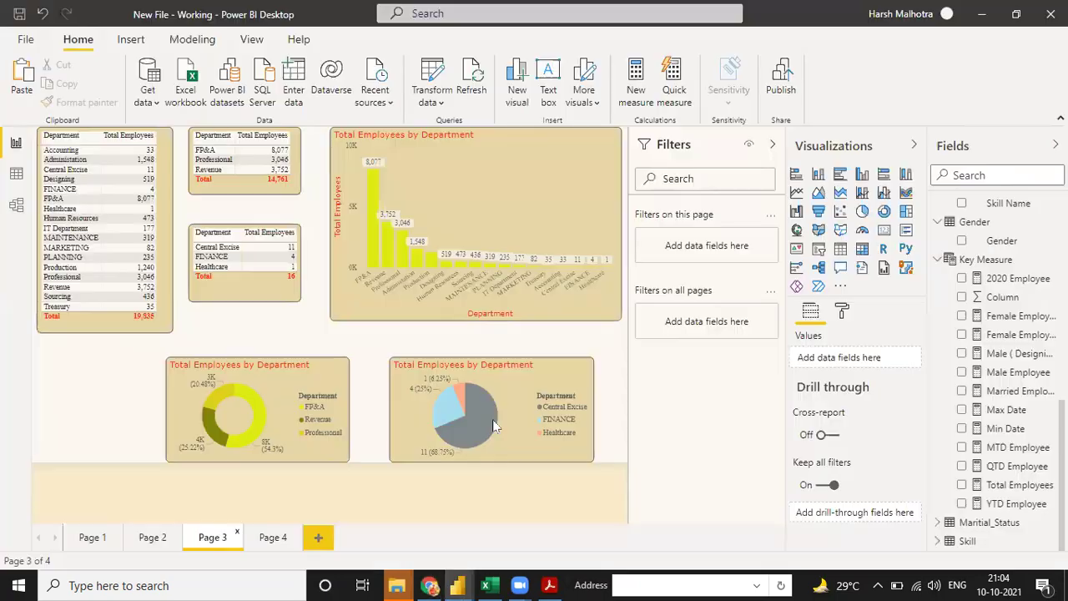
click(275, 537)
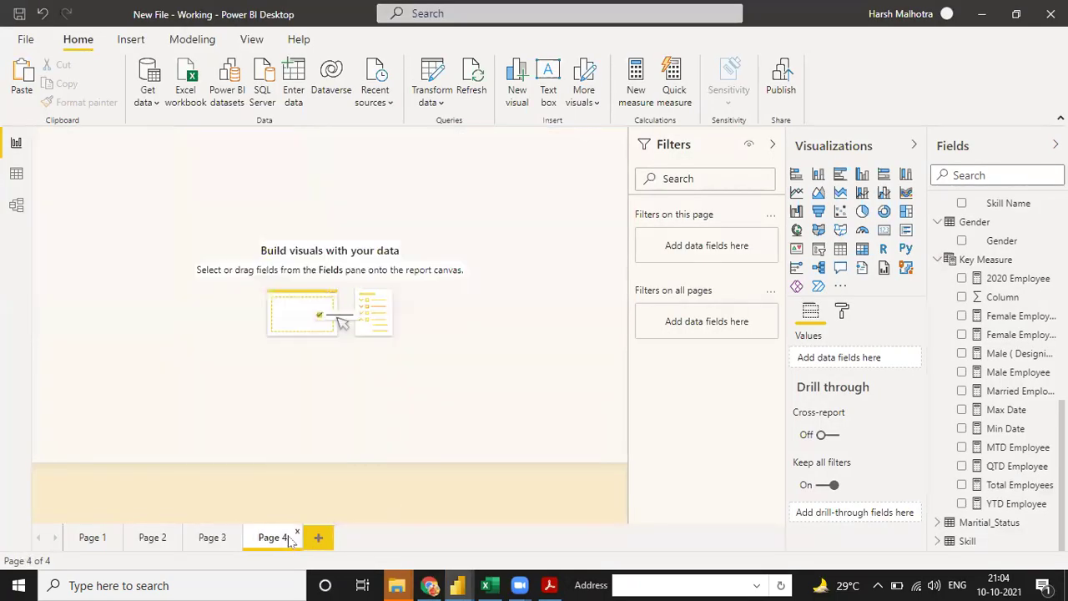
- Search the Power BI visuals gallery for "info" and import the Infographic Designer visual into the report
click(840, 286)
click(885, 293)
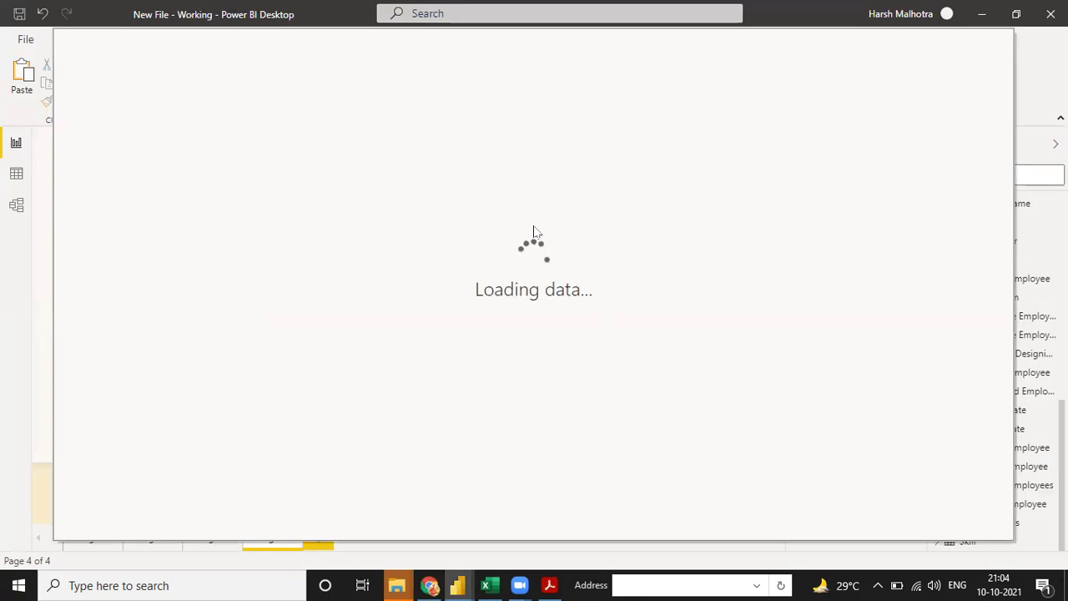
text(info)
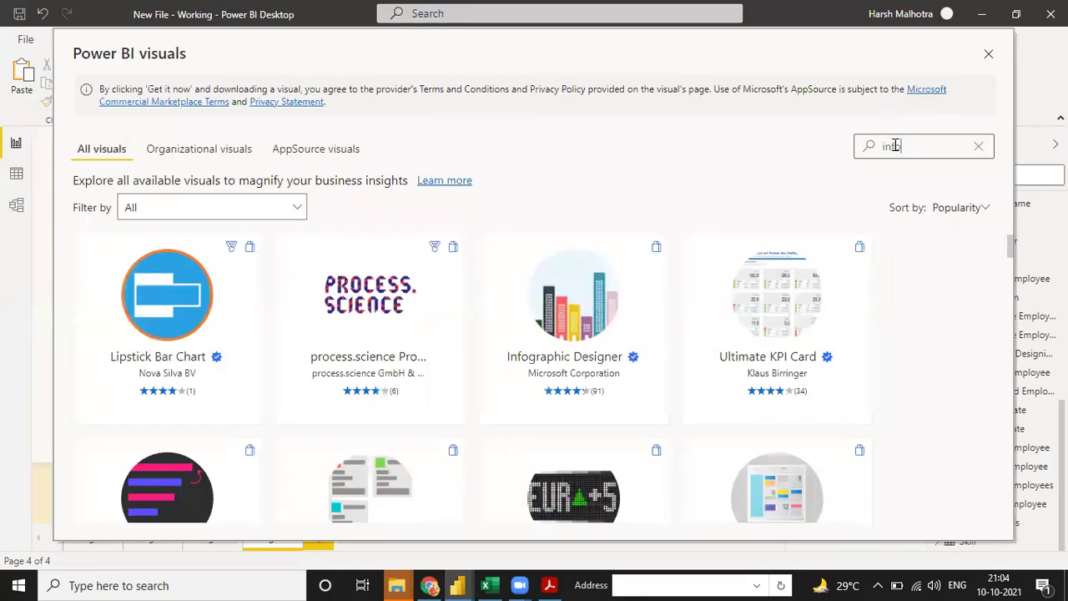
click(551, 331)
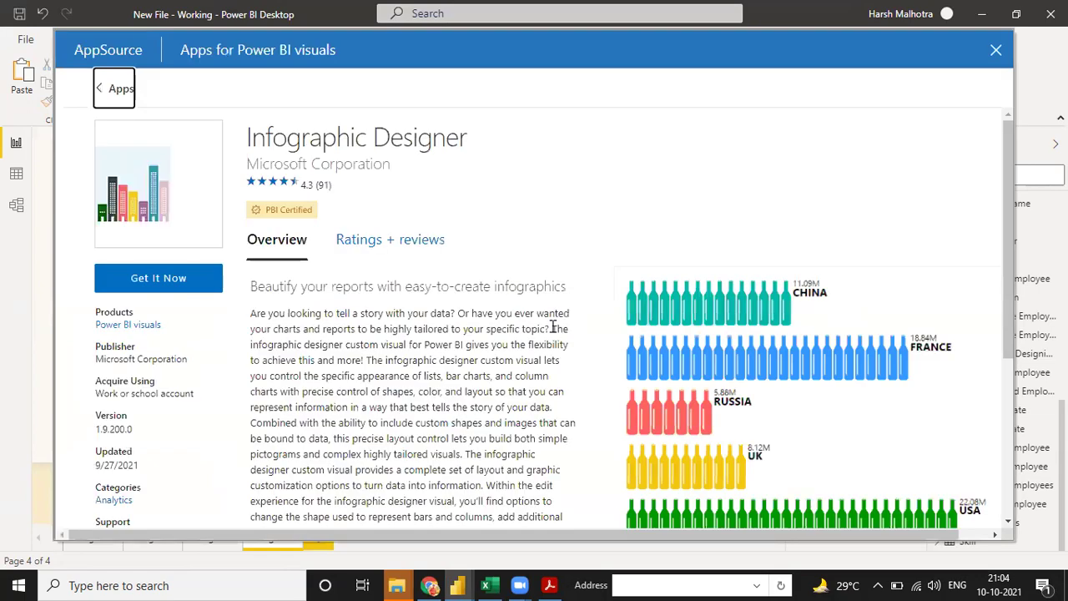
click(158, 277)
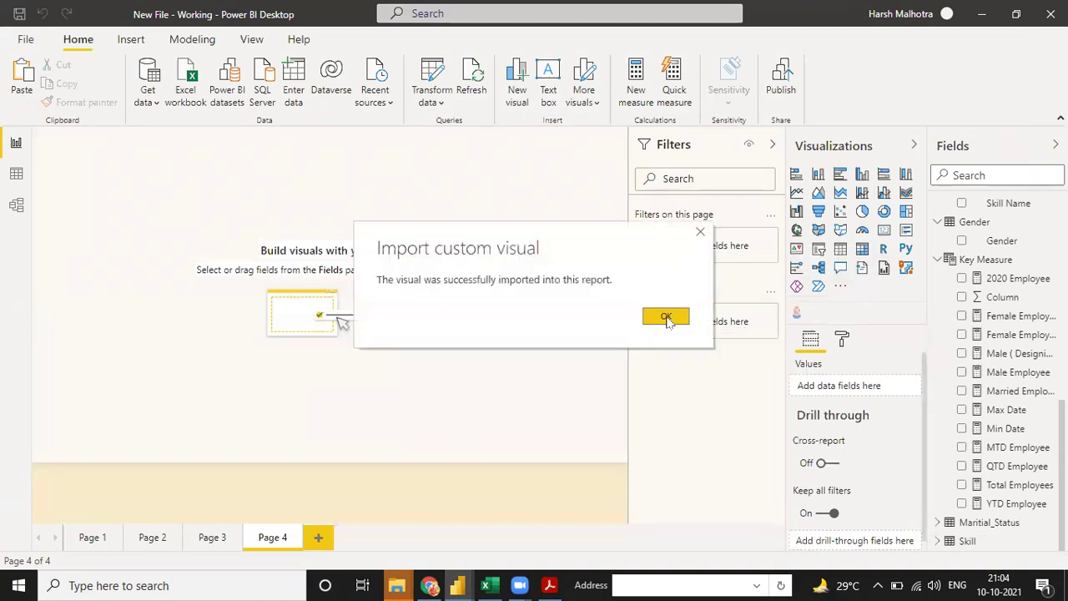
click(666, 317)
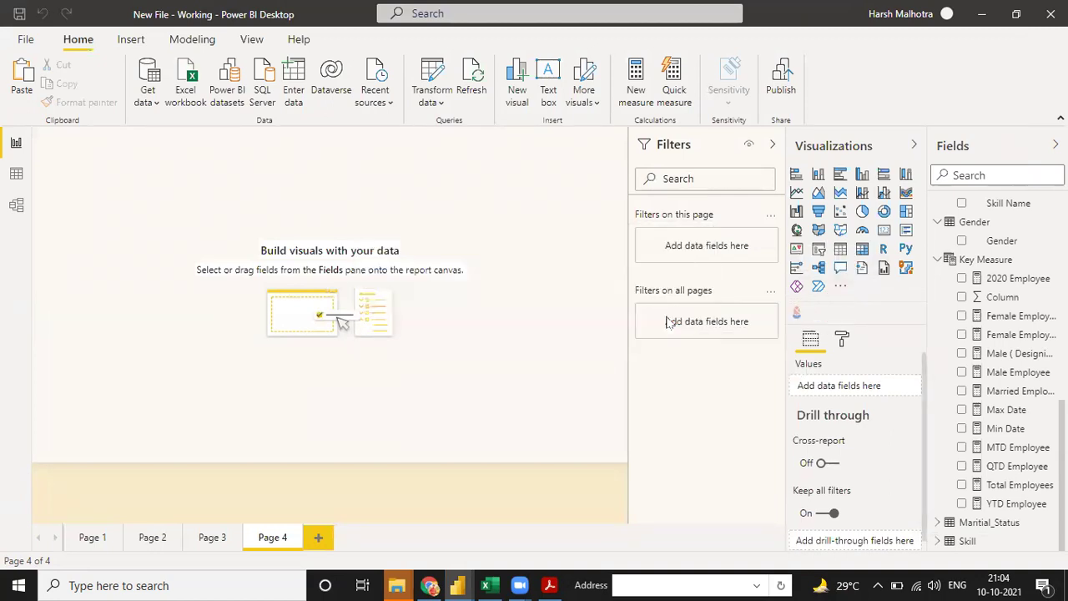
- Add an enlarged Infographic Designer visual to Page 4 with Gender as category and Total Employees as measure
click(796, 314)
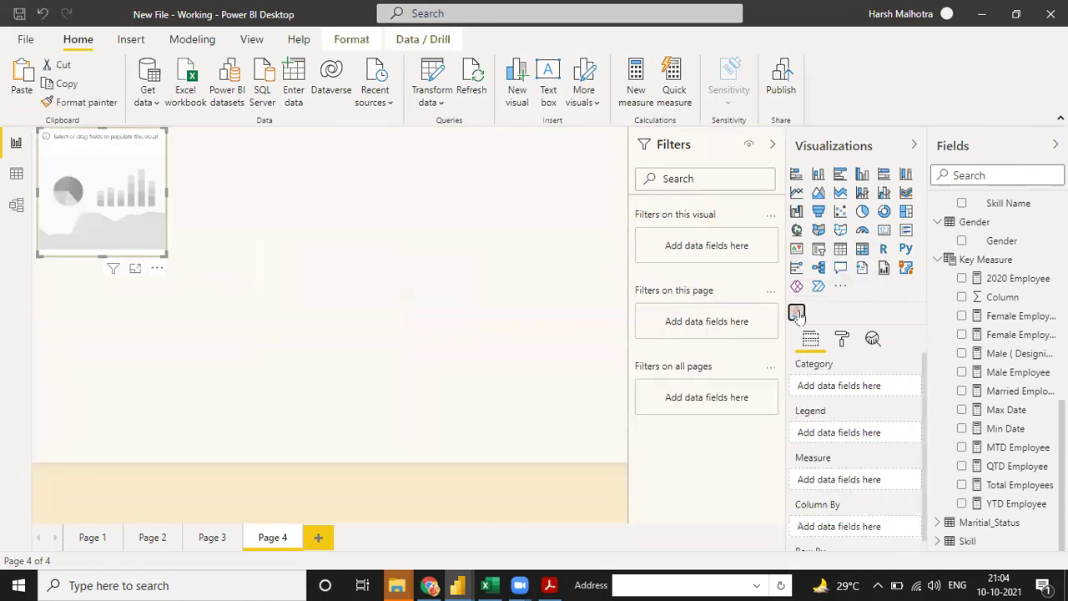
drag(165, 257, 322, 362)
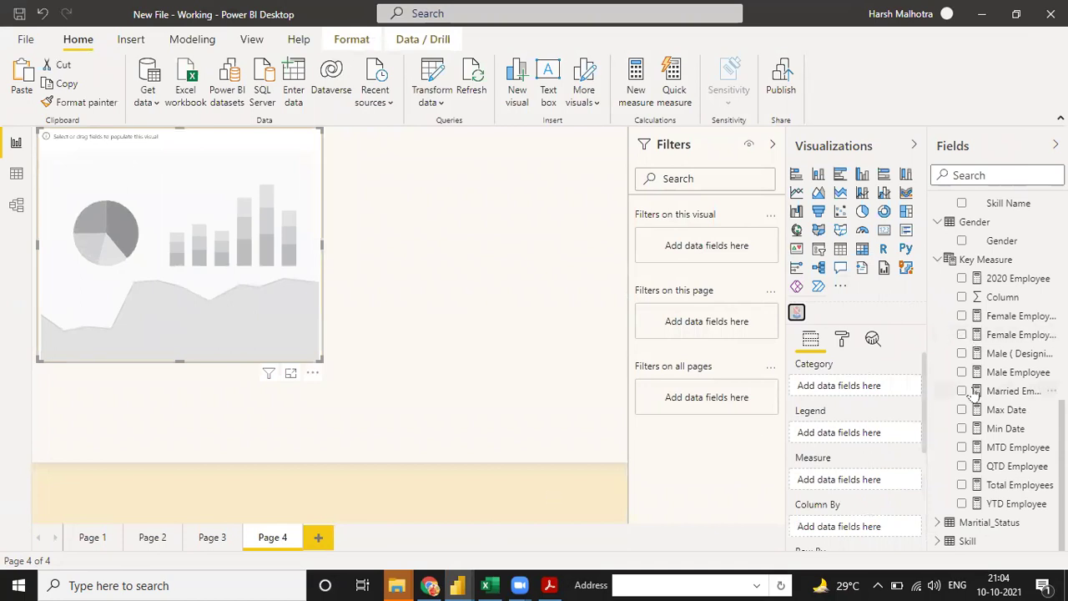
scroll(974, 392, up, 3)
drag(993, 367, 859, 386)
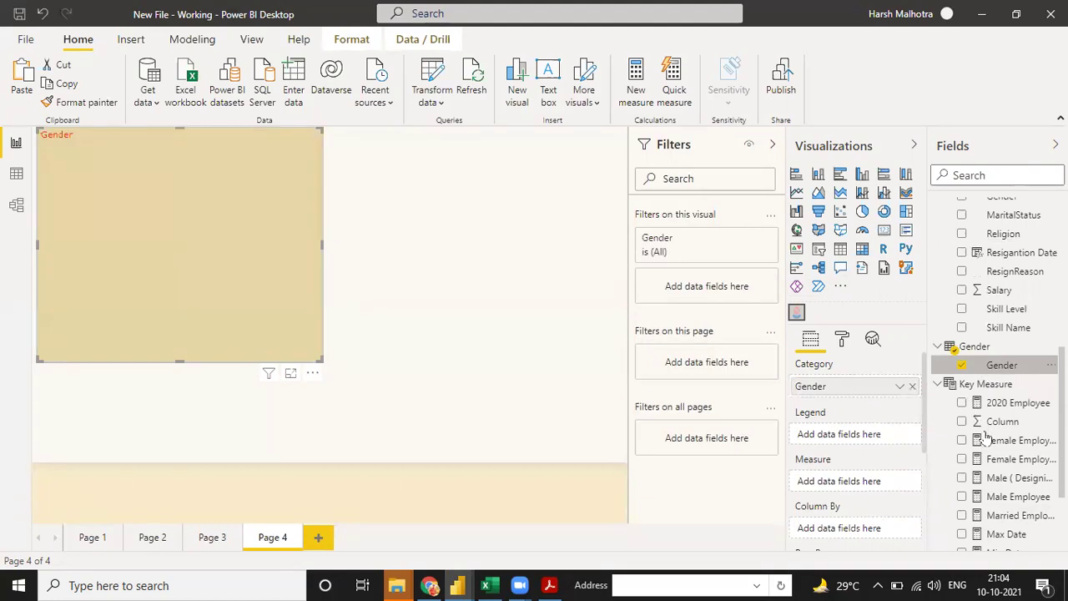
scroll(985, 436, down, 3)
drag(1006, 485, 847, 474)
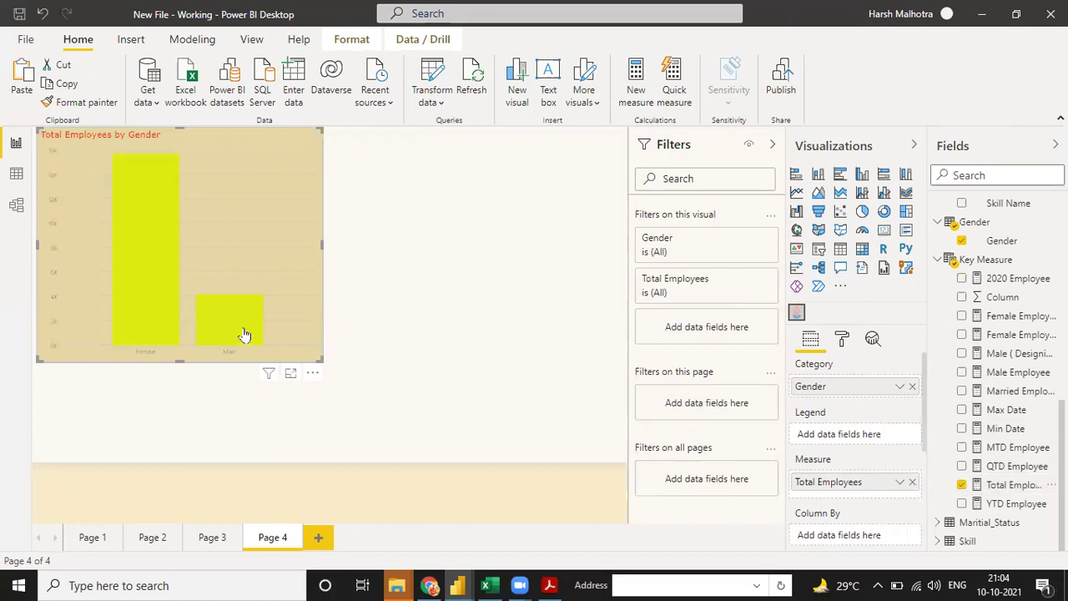
- Open the infographic's Mark Designer, enlarge the visual, and insert the first man shape from the People category
click(302, 157)
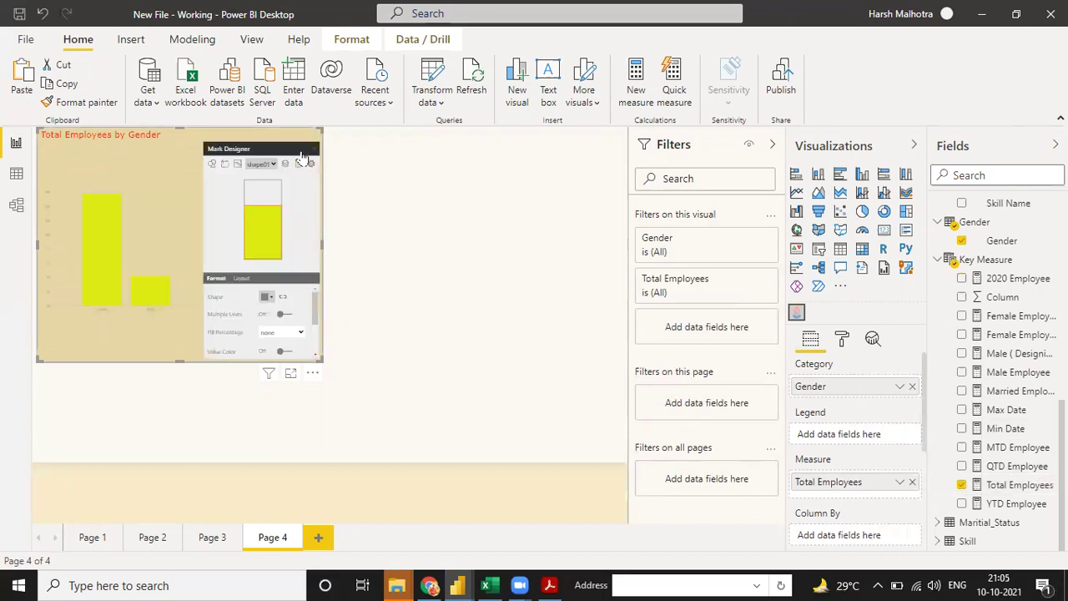
drag(317, 359, 514, 422)
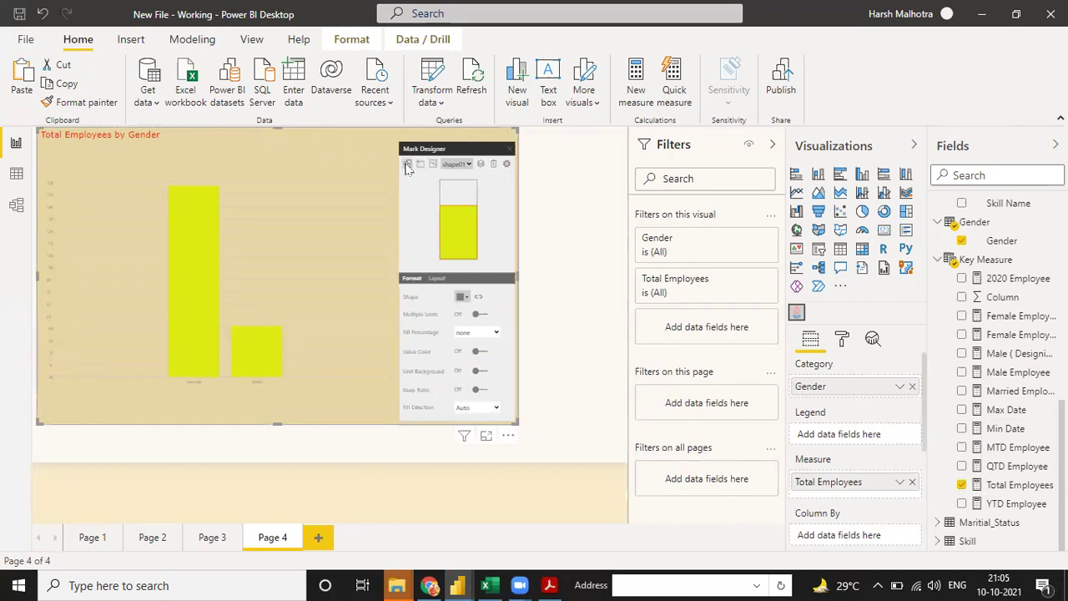
click(407, 164)
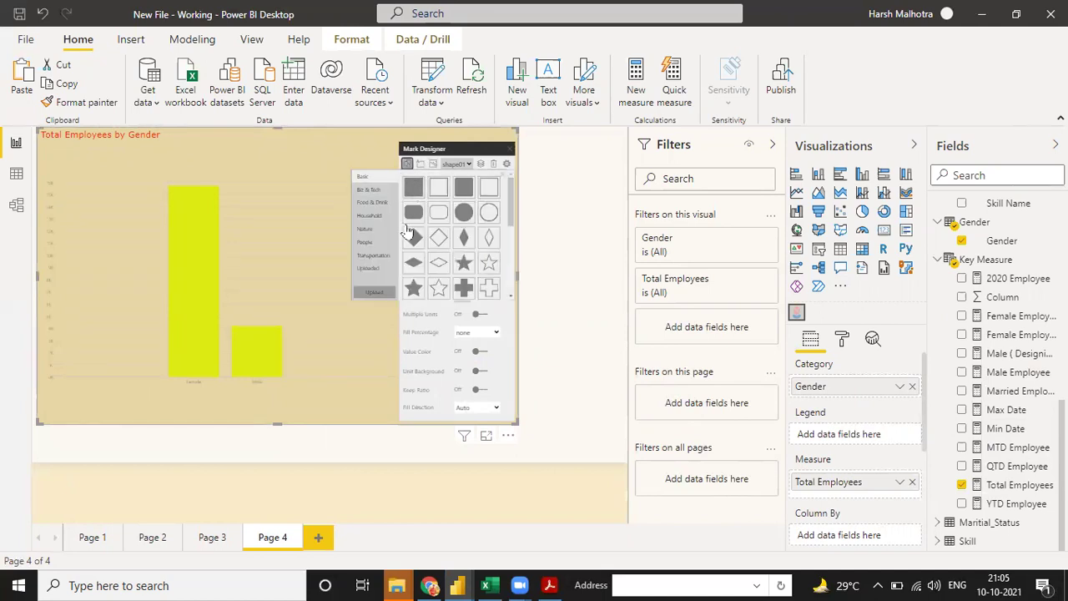
click(364, 242)
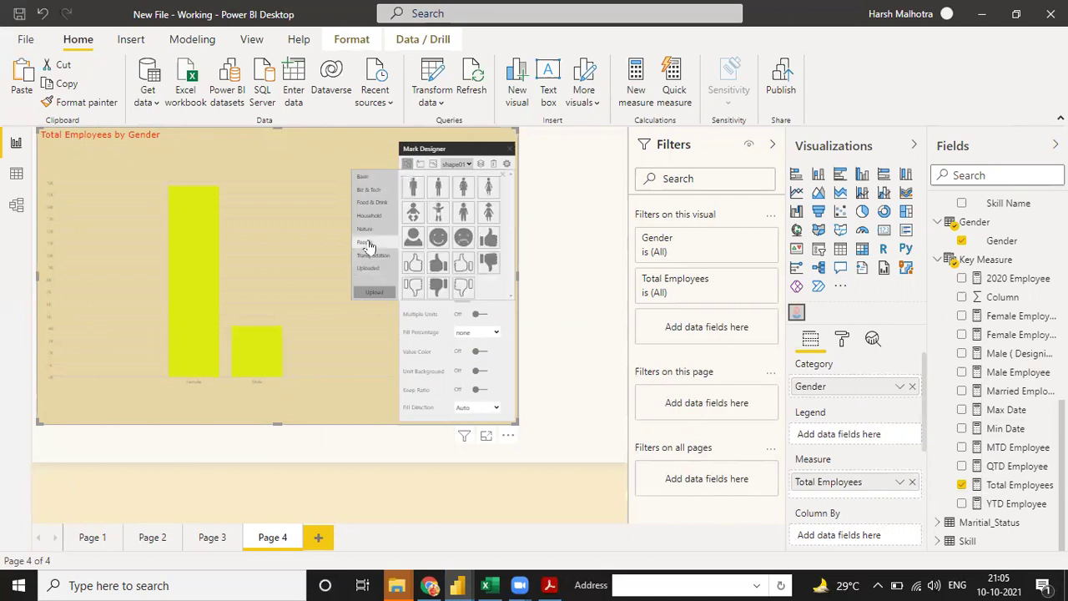
click(415, 189)
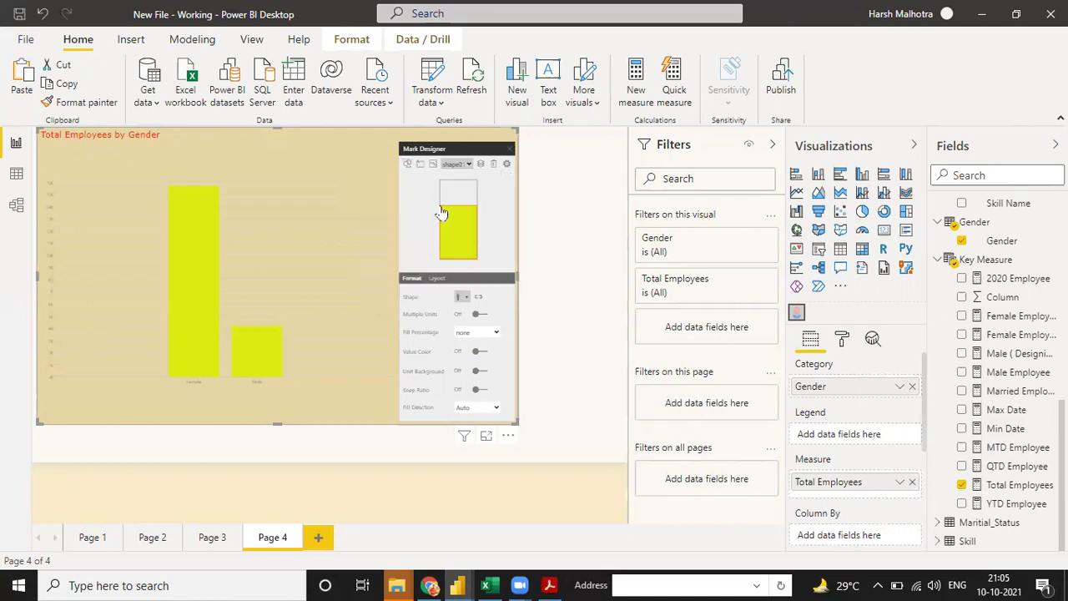
- Bind the inserted shape to Gender, assign a woman icon to Female and a man icon to Male, and apply the binding
click(477, 297)
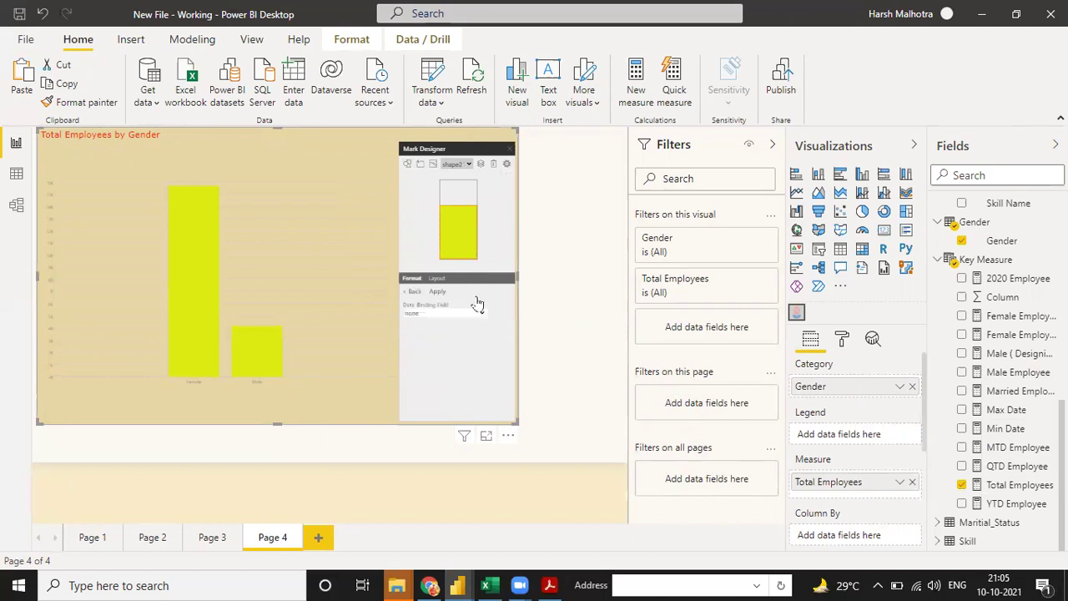
click(433, 314)
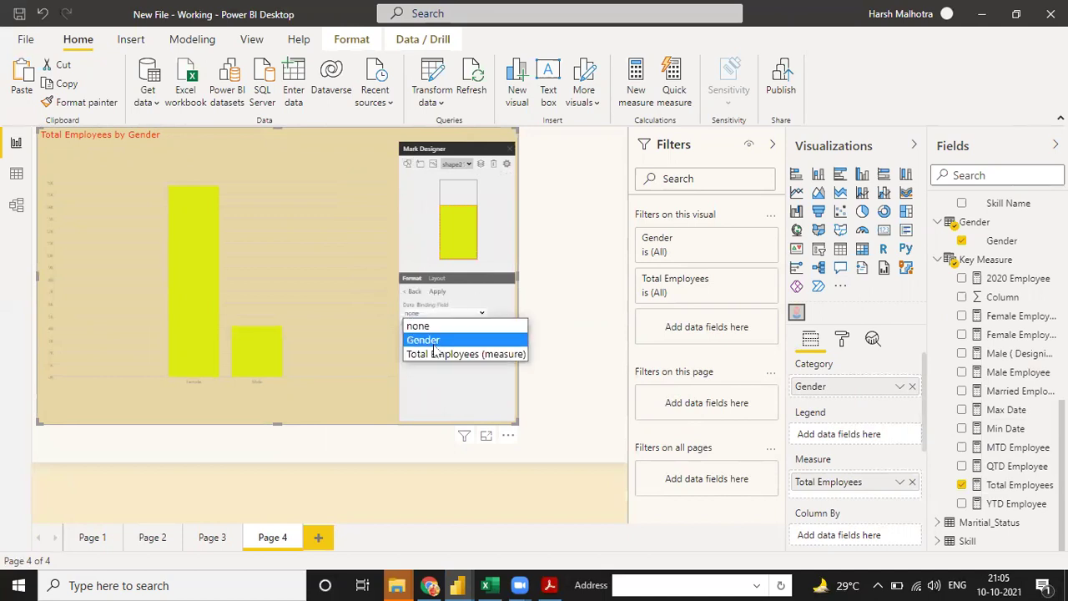
click(433, 340)
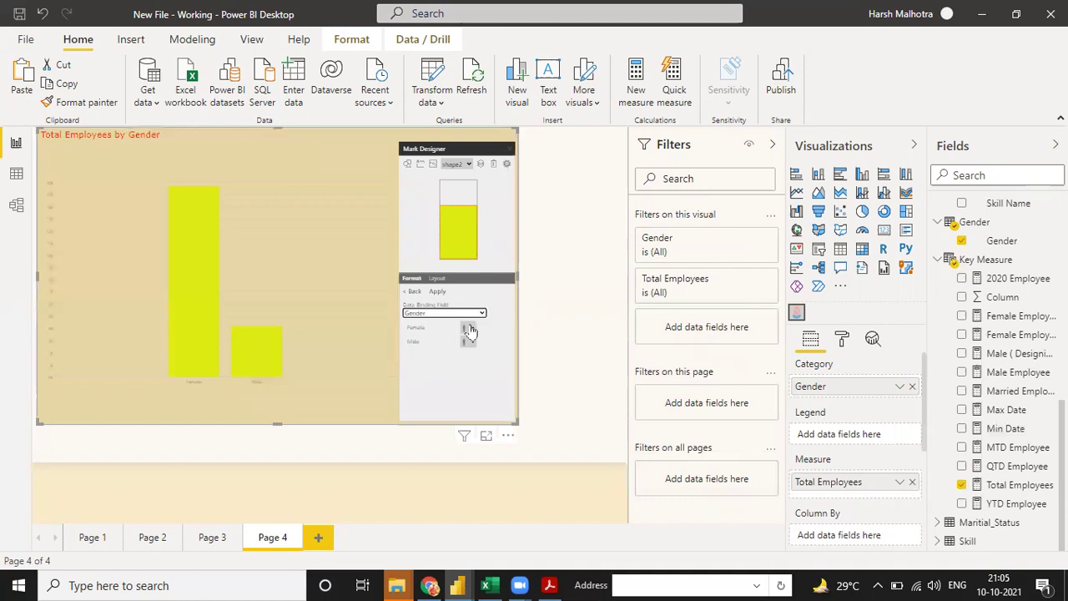
click(468, 329)
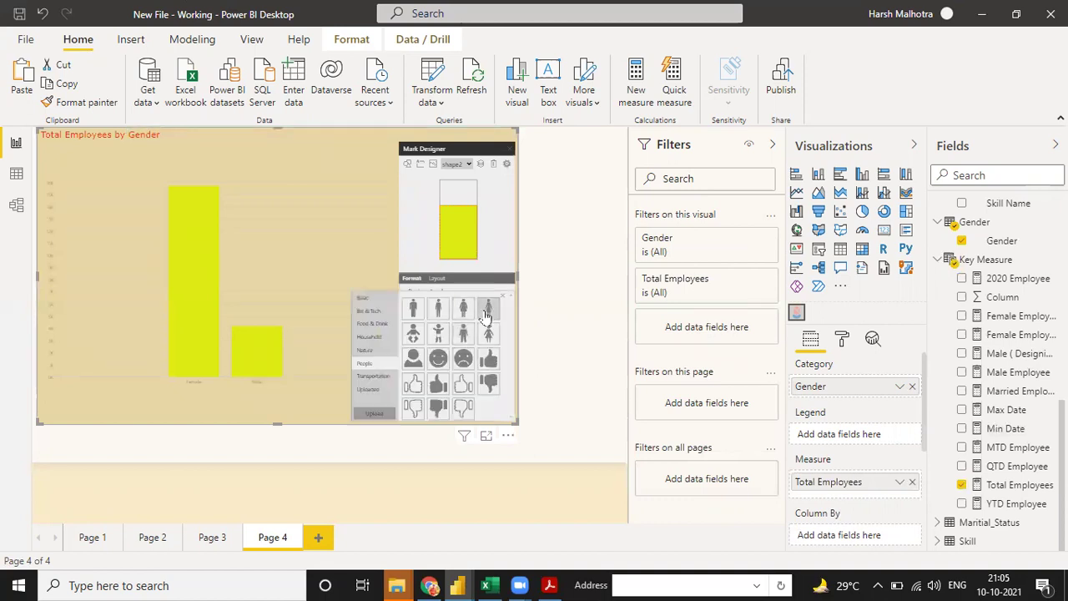
click(486, 315)
click(468, 338)
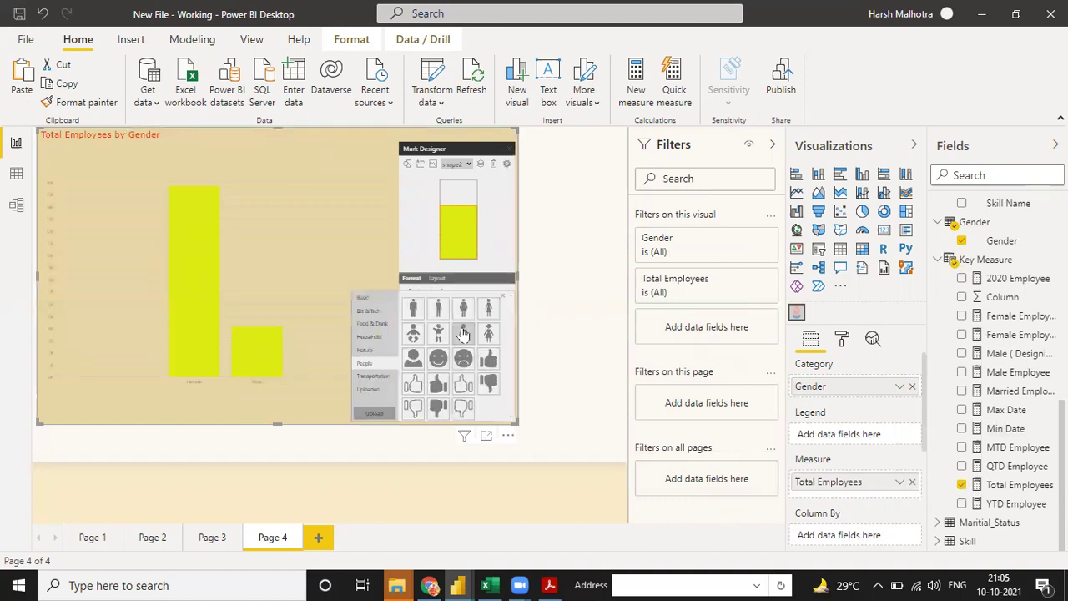
click(413, 310)
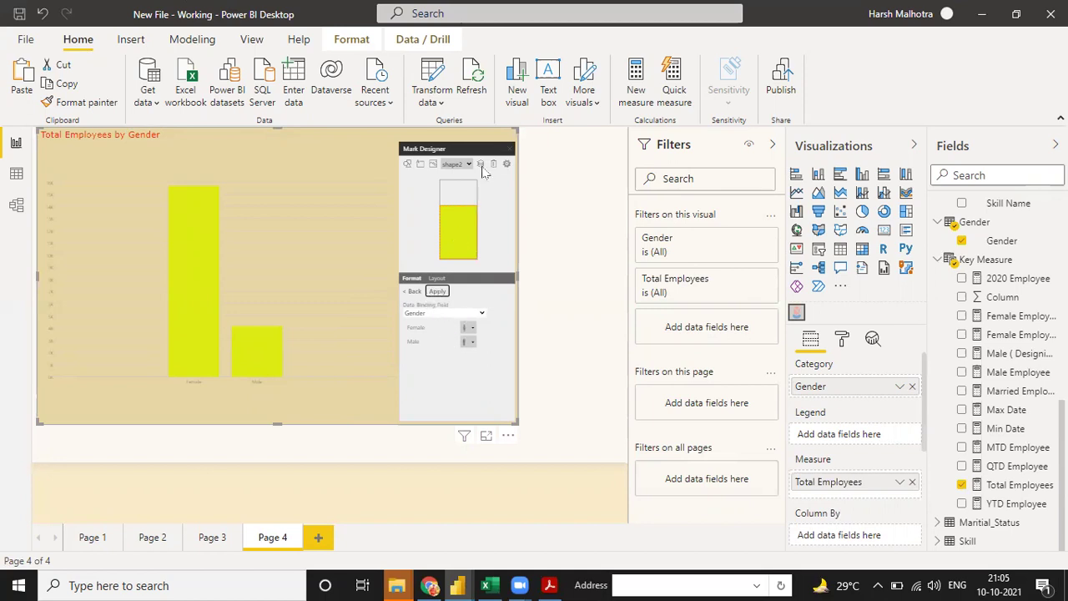
click(412, 291)
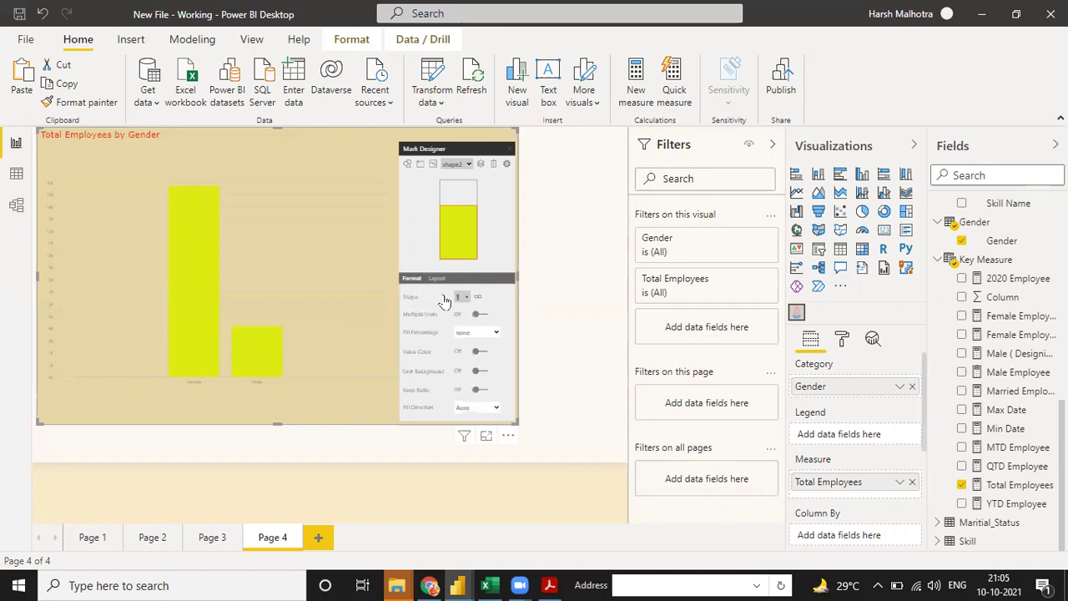